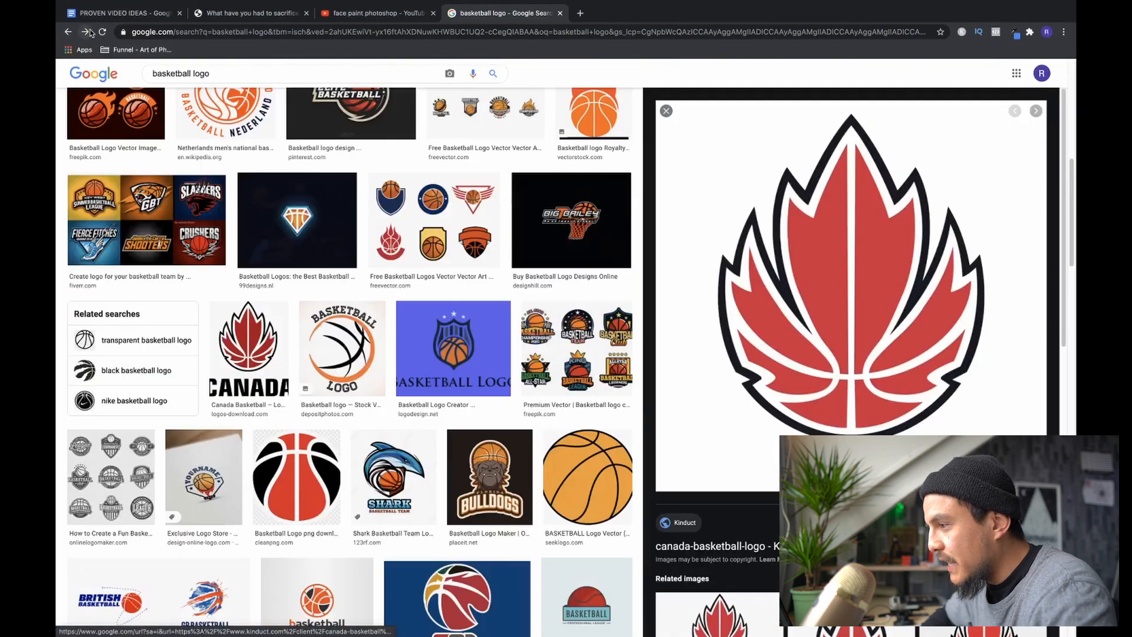
- Copy the Canada basketball maple-leaf logo from the image results and paste it into the portrait document in Affinity Photo
{"action": "right_click", "coordinate": [876, 328]}
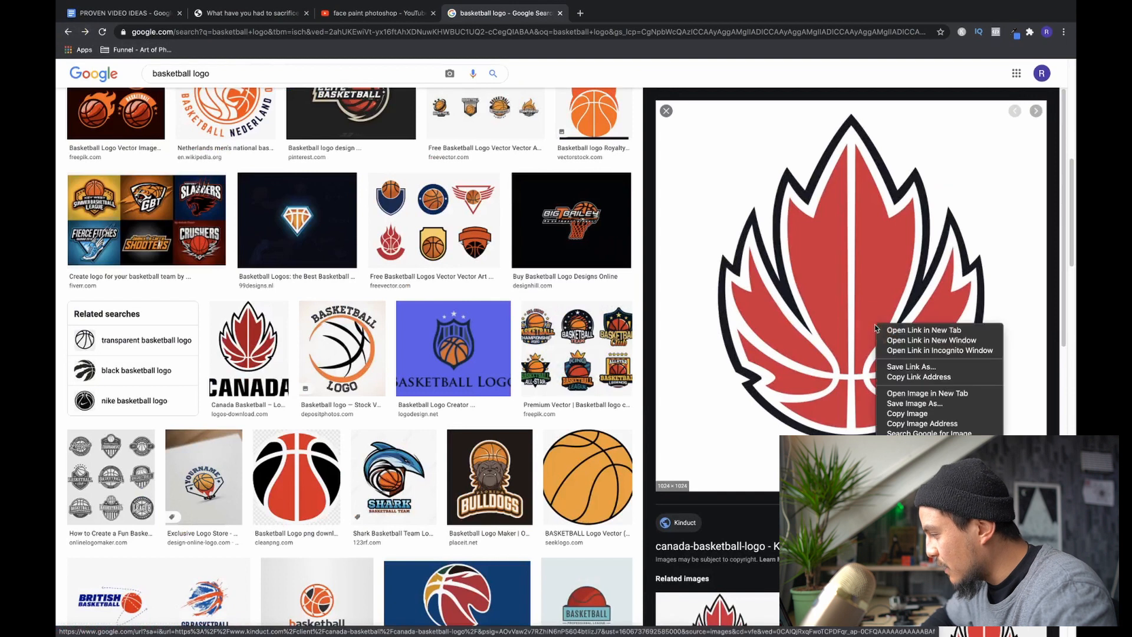
{"action": "left_click", "coordinate": [902, 413]}
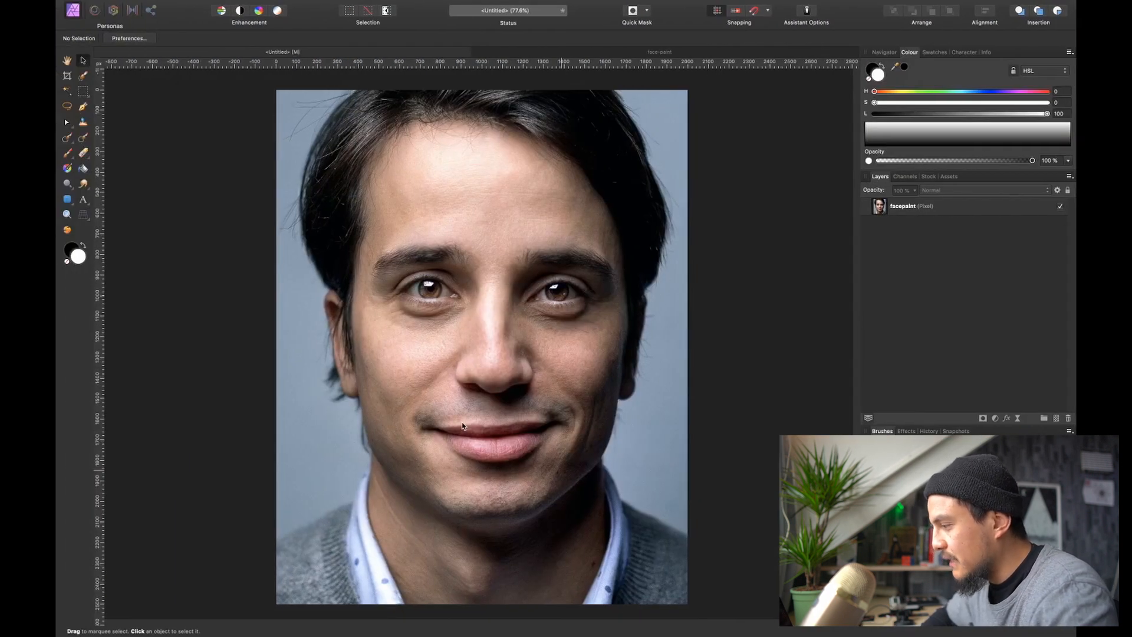
{"action": "key", "text": "super+v"}
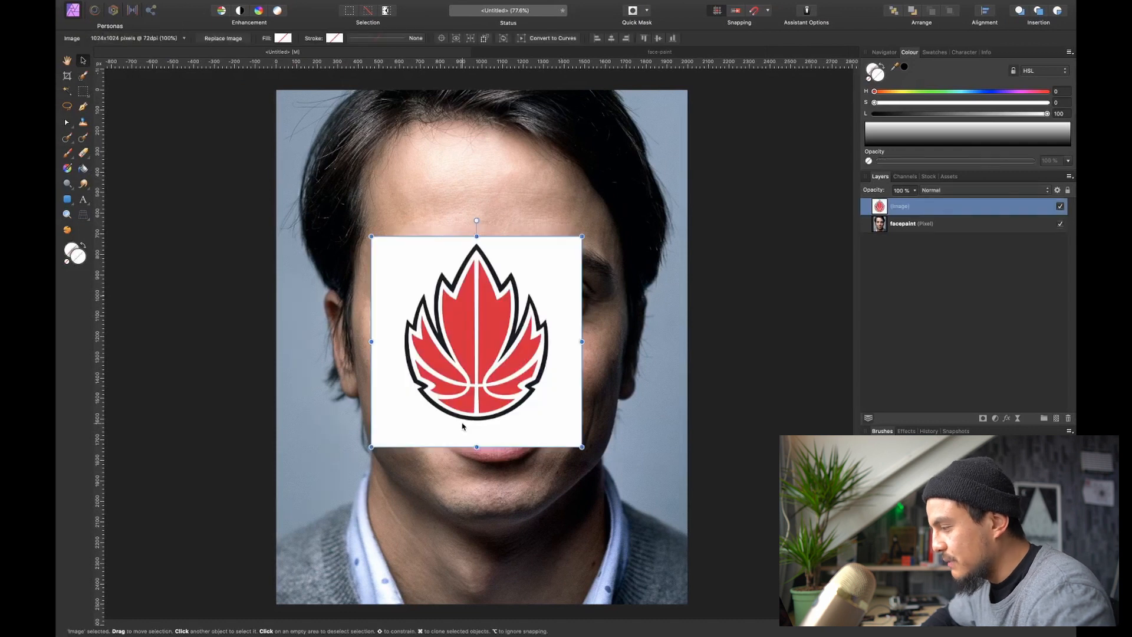
- Enlarge the pasted logo to cover the face, align it with the features at 34% opacity, and restore 100% opacity
{"action": "left_click_drag", "start_coordinate": [580, 236], "coordinate": [707, 143]}
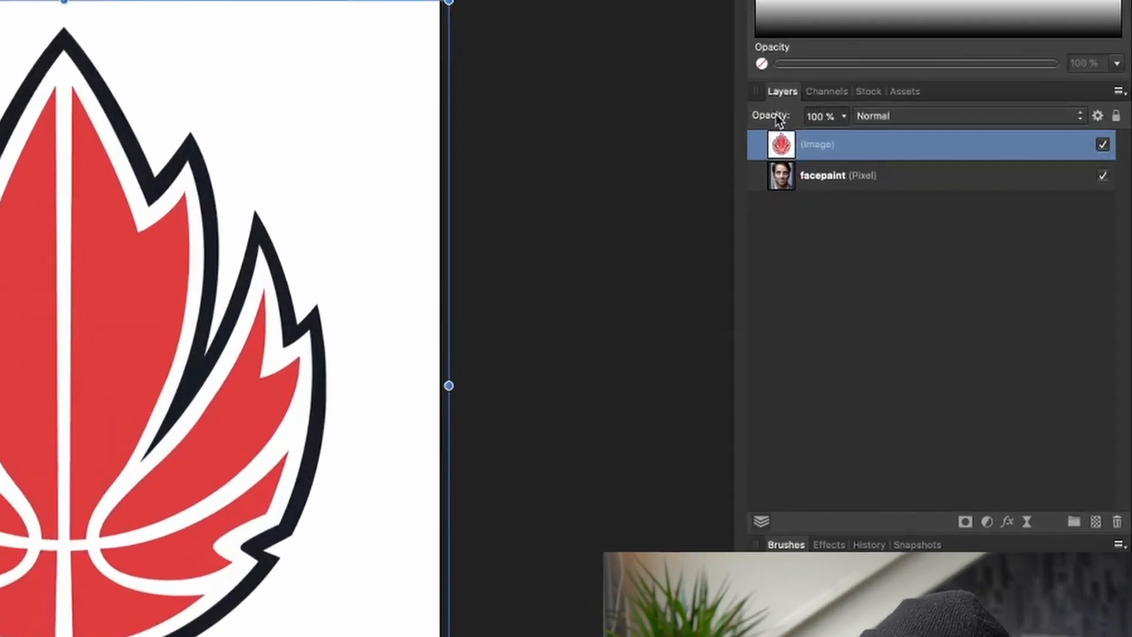
{"action": "left_click_drag", "start_coordinate": [881, 191], "coordinate": [842, 195]}
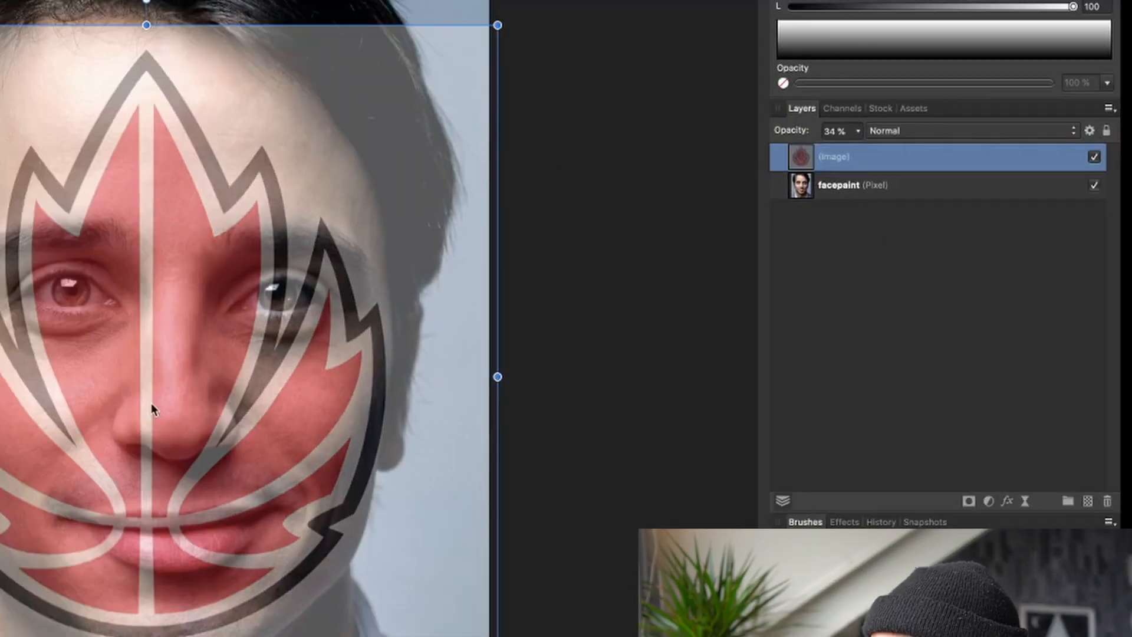
{"action": "left_click_drag", "start_coordinate": [70, 414], "coordinate": [86, 419]}
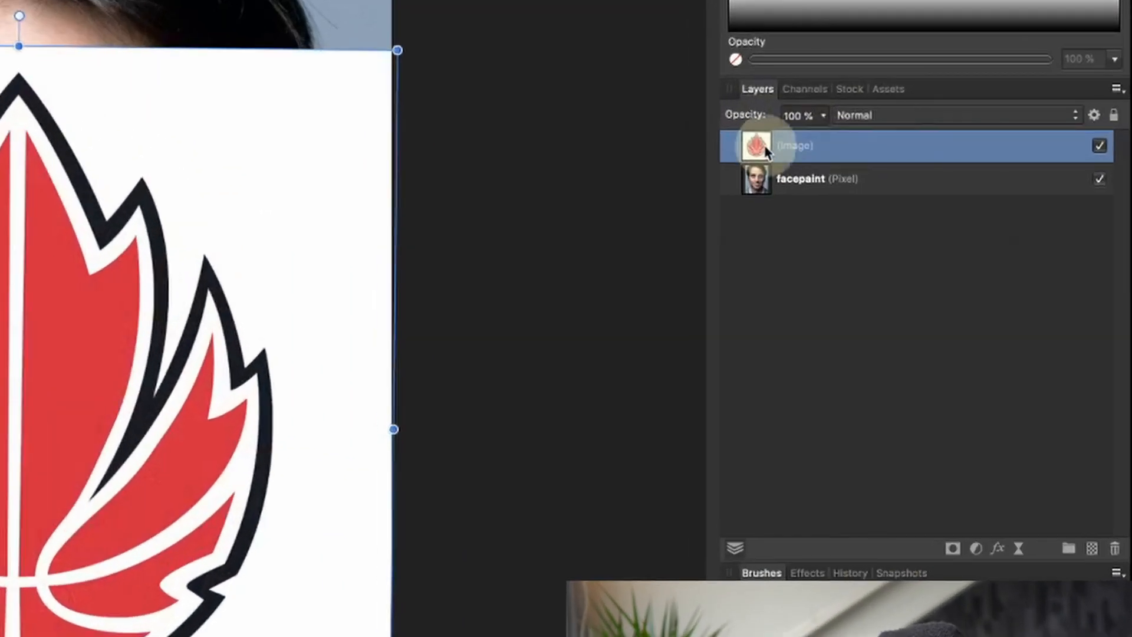
- Rename the logo layer "canada basketball logo" and hide it
{"action": "double_click", "coordinate": [900, 206]}
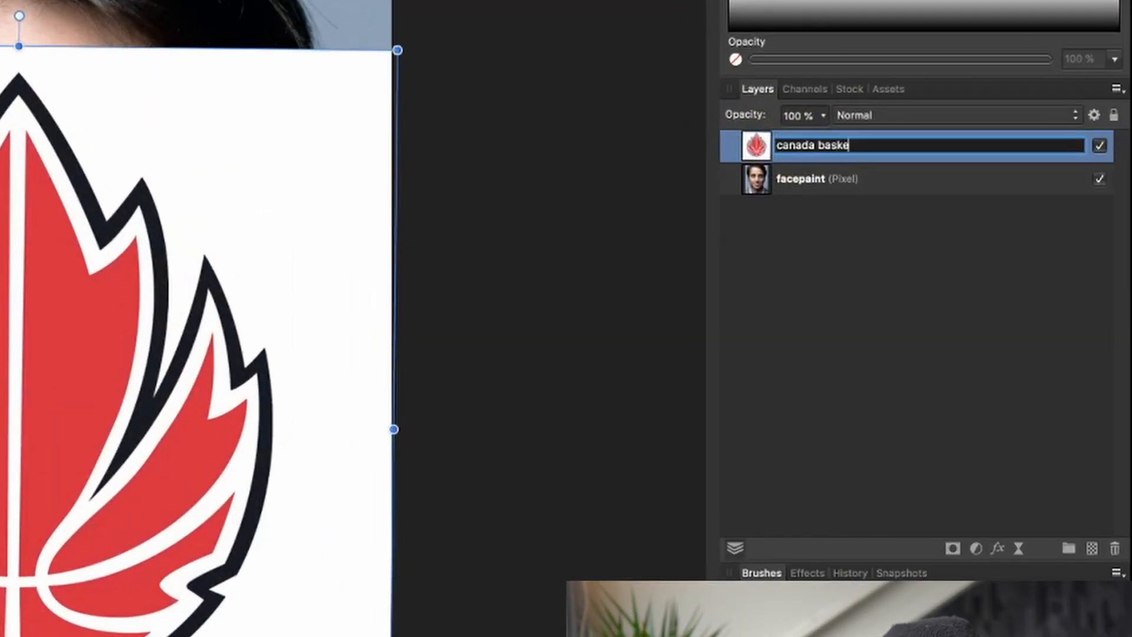
{"action": "type", "text": "canada basketball logo"}
{"action": "key", "text": "Return"}
{"action": "left_click", "coordinate": [1099, 146]}
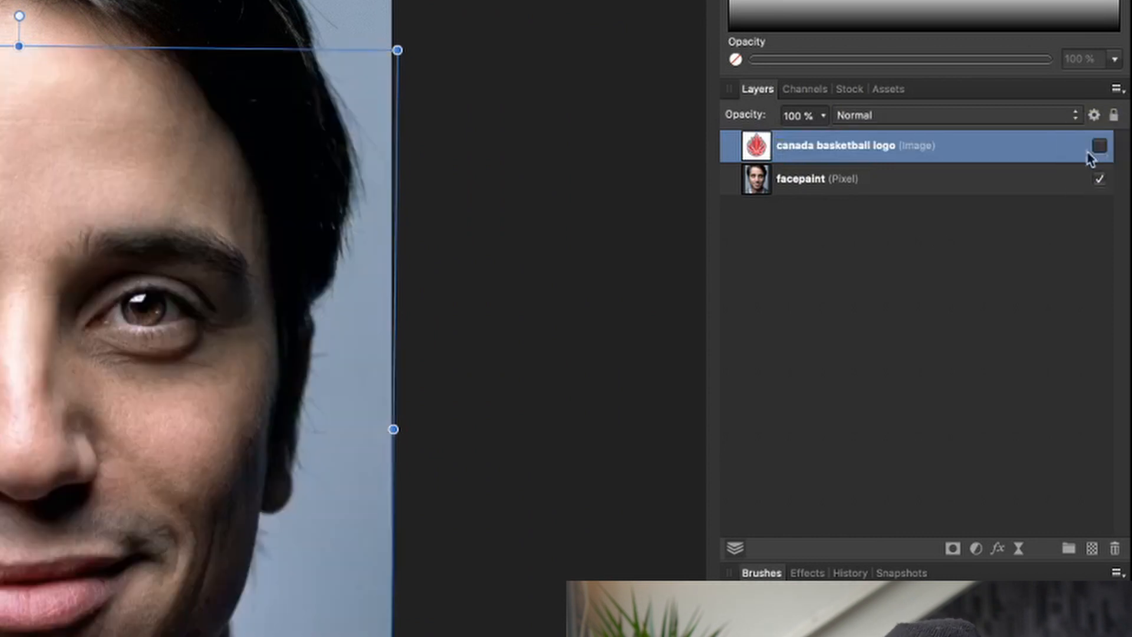
- Trace a closed Pen tool curve around the whole face, following the jaw, the sides of the face and the hairline
{"action": "left_click", "coordinate": [826, 424]}
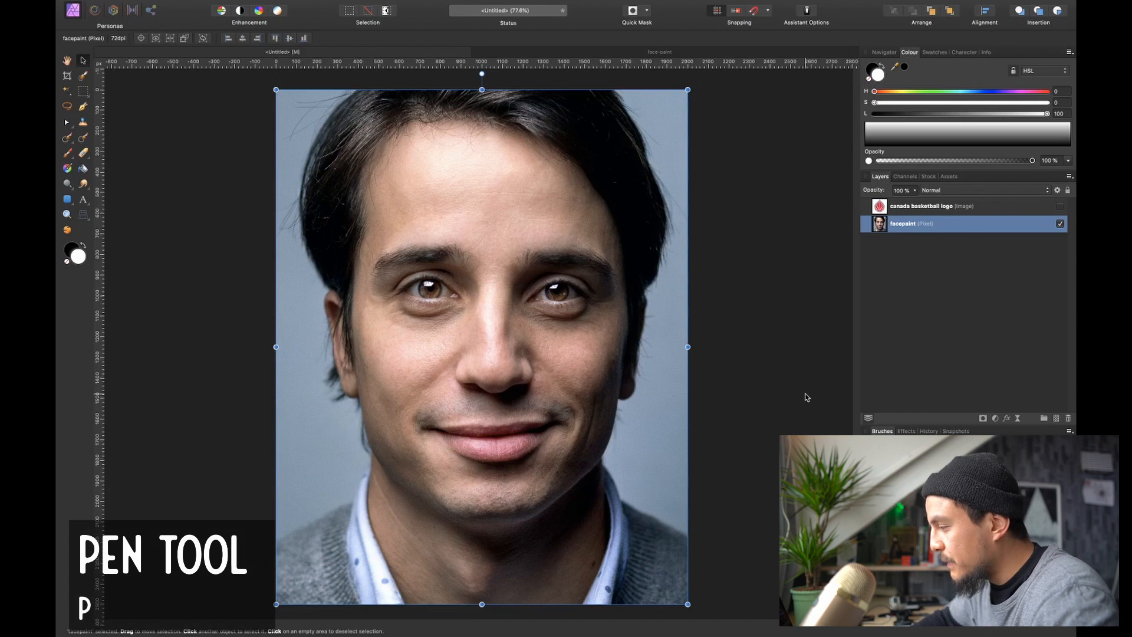
{"action": "key", "text": "p"}
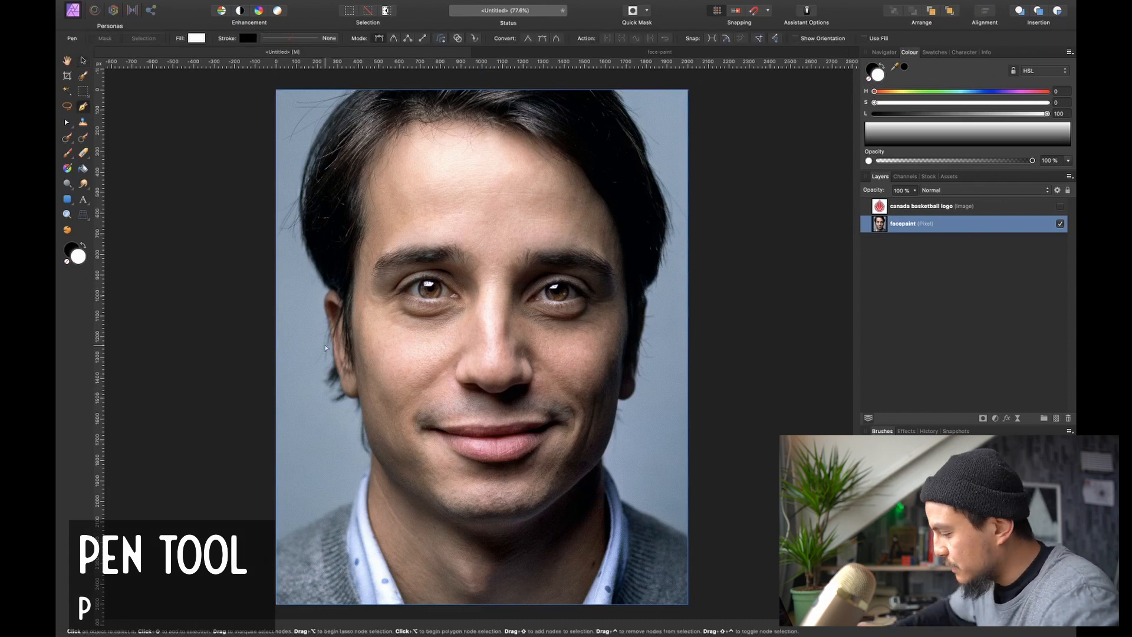
{"action": "key", "text": "super+plus"}
{"action": "key", "text": "super+plus"}
{"action": "key", "text": "space"}
{"action": "left_click_drag", "start_coordinate": [242, 363], "coordinate": [305, 261]}
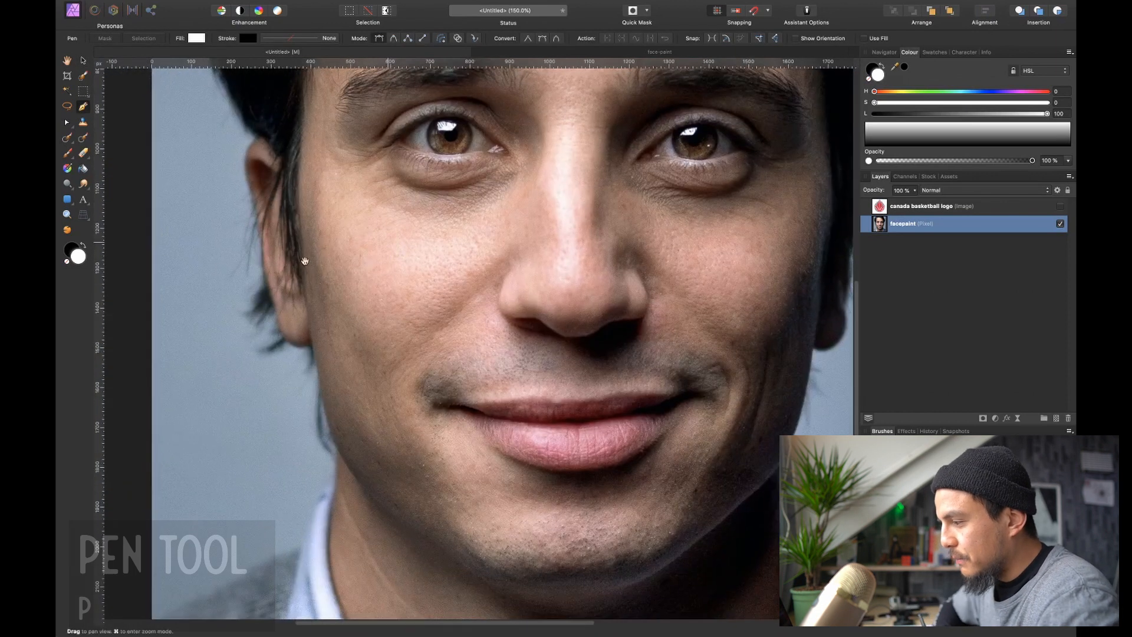
{"action": "left_click", "coordinate": [309, 322]}
{"action": "key", "text": "space"}
{"action": "left_click_drag", "start_coordinate": [325, 189], "coordinate": [306, 236]}
{"action": "key", "text": "space"}
{"action": "left_click_drag", "start_coordinate": [323, 150], "coordinate": [328, 279]}
{"action": "left_click_drag", "start_coordinate": [327, 266], "coordinate": [329, 235]}
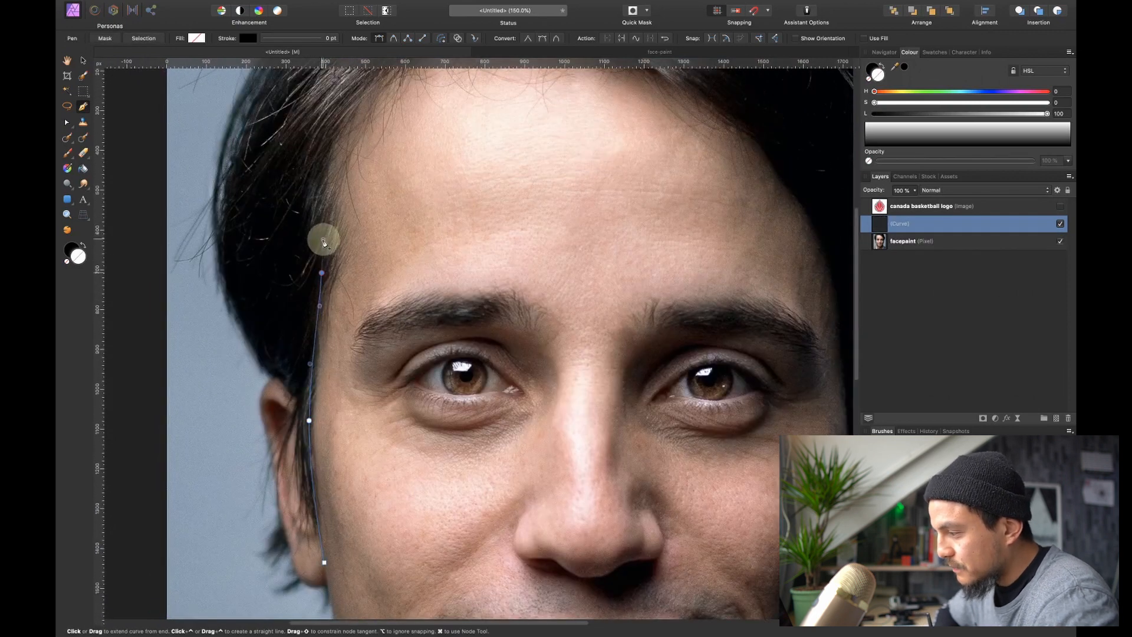
{"action": "key", "text": "space"}
{"action": "left_click_drag", "start_coordinate": [343, 194], "coordinate": [319, 222]}
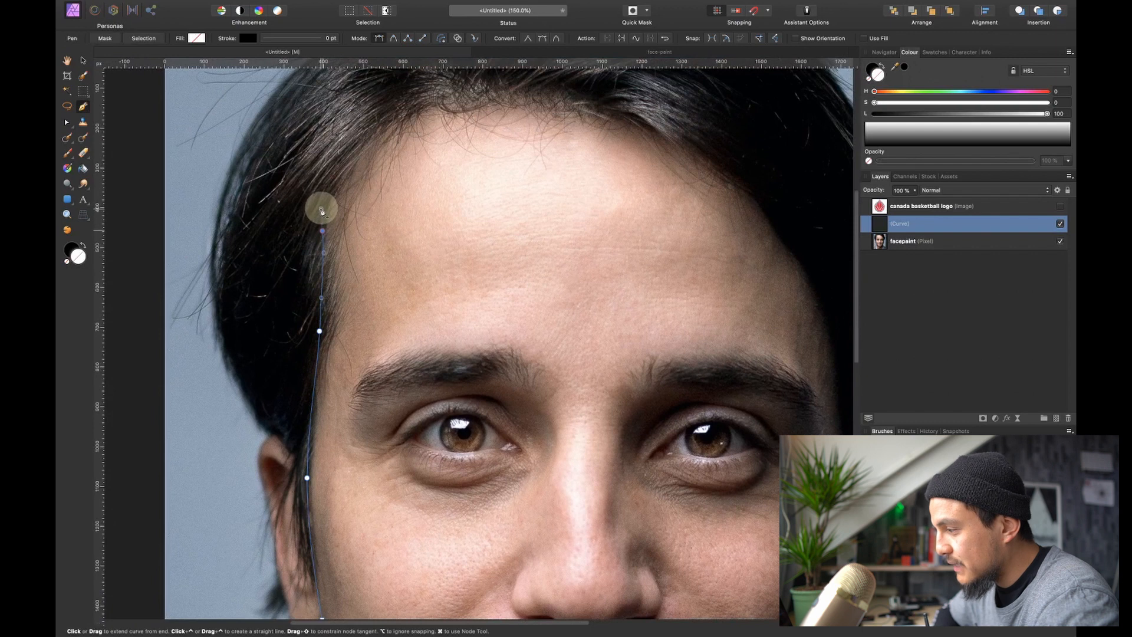
{"action": "left_click", "coordinate": [378, 136]}
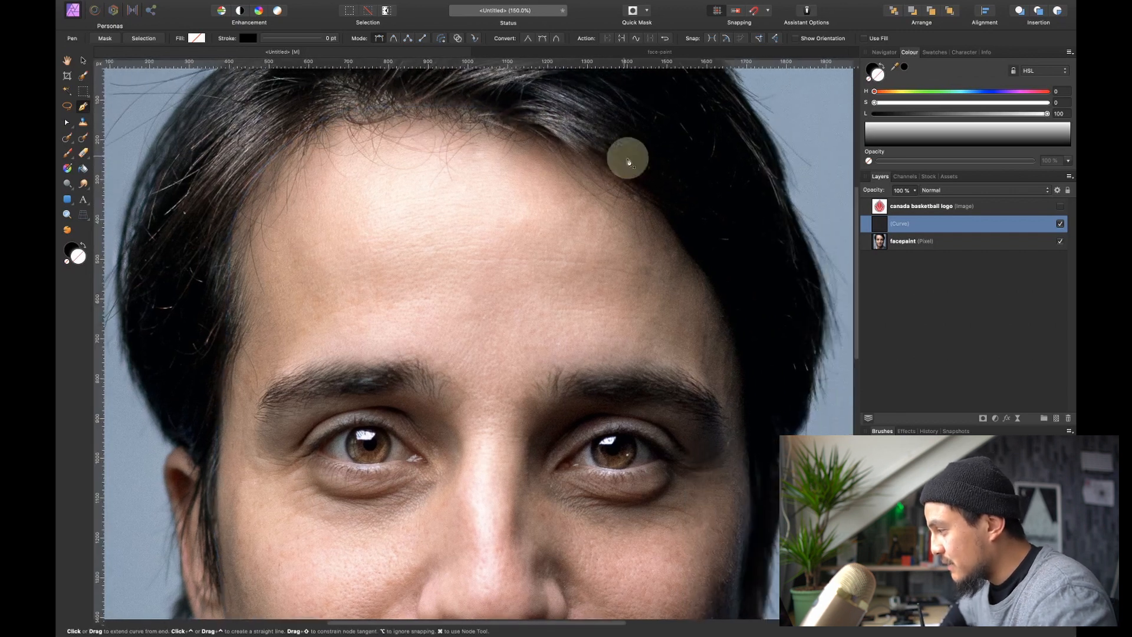
{"action": "key", "text": "super+0"}
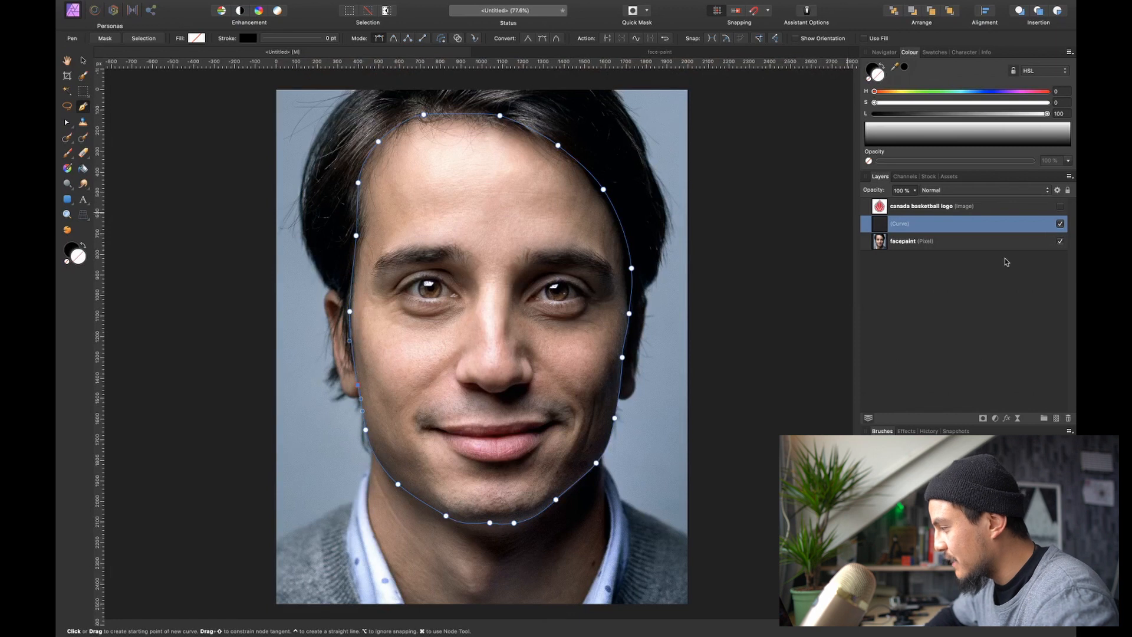
- Duplicate the facepaint layer and name the copy "face mask"
{"action": "left_click", "coordinate": [983, 242]}
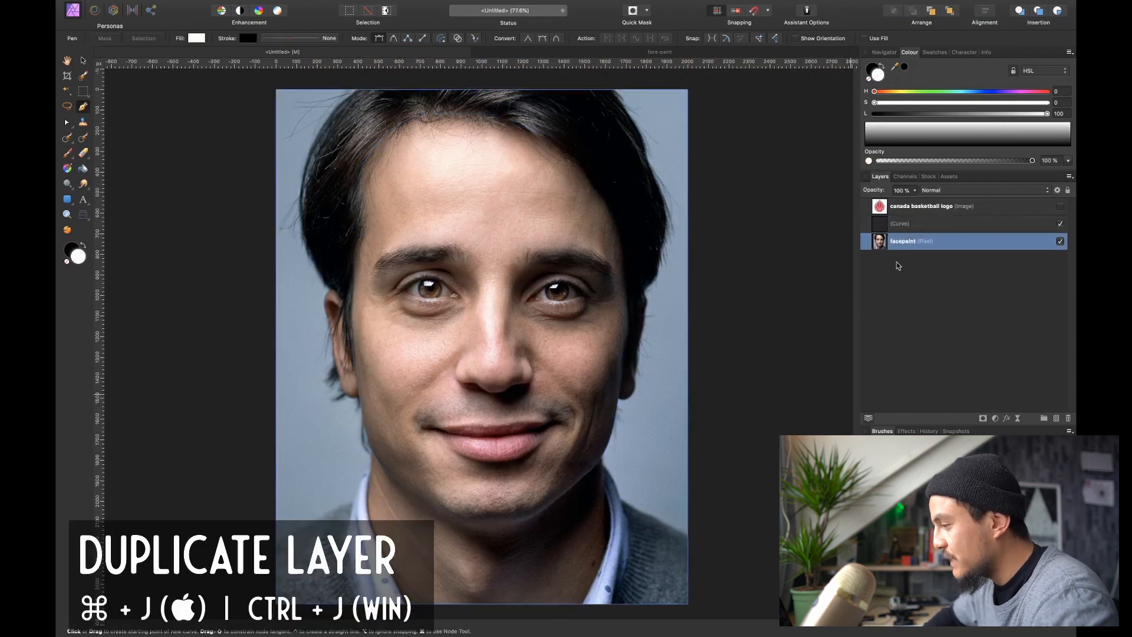
{"action": "key", "text": "super+j"}
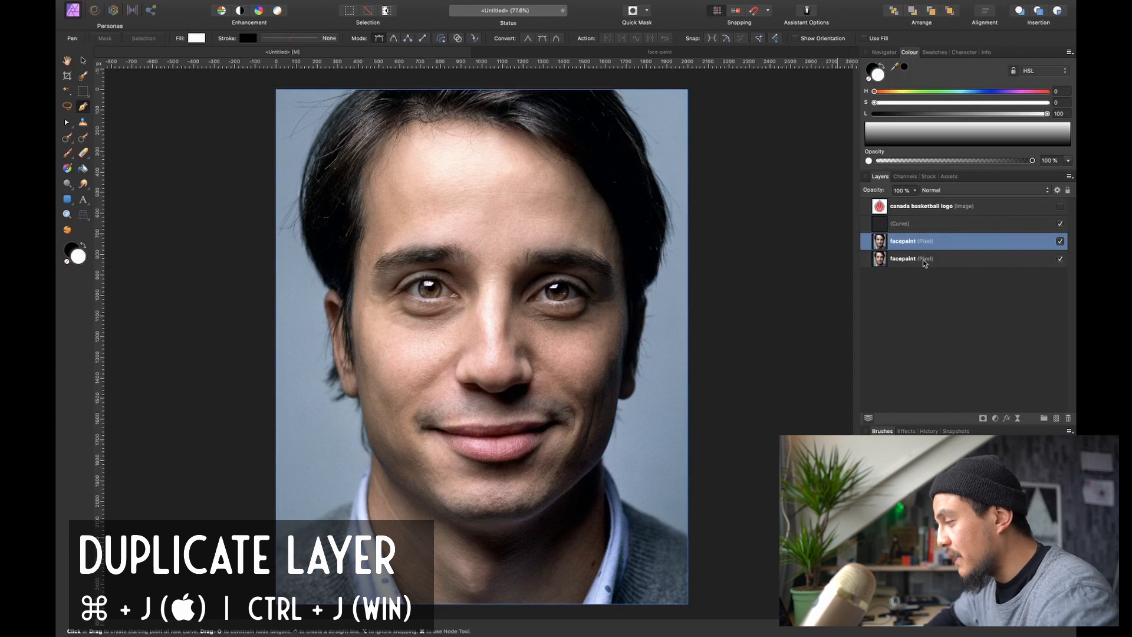
{"action": "double_click", "coordinate": [902, 241]}
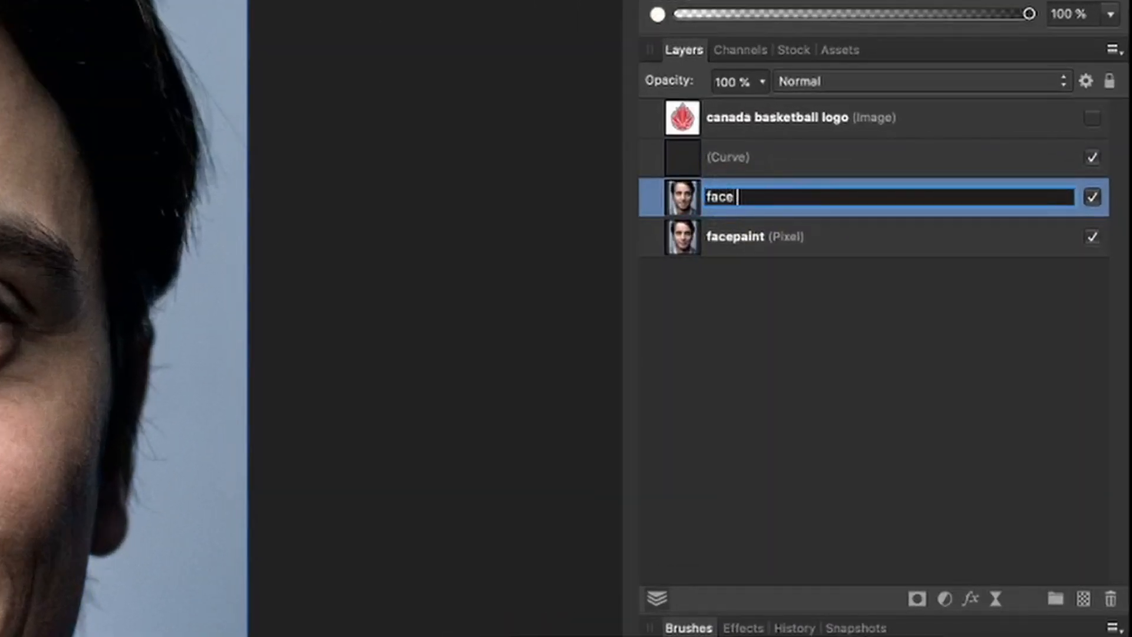
{"action": "key", "text": "Return"}
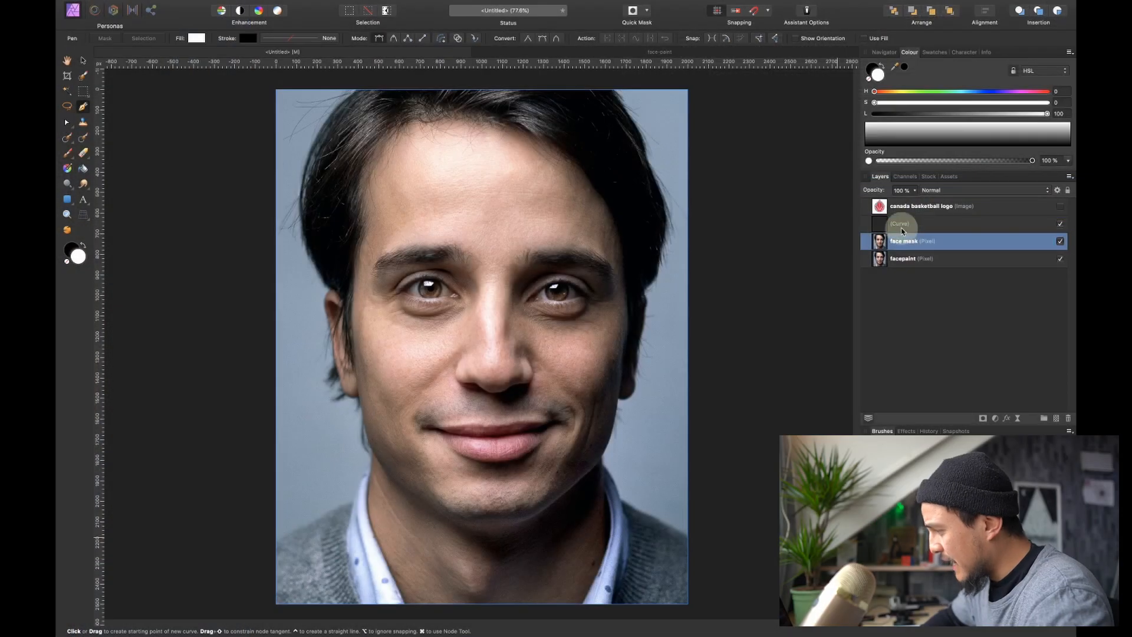
- Convert the face curve into a selection, use it to mask the face mask layer, and deselect
{"action": "left_click", "coordinate": [733, 165]}
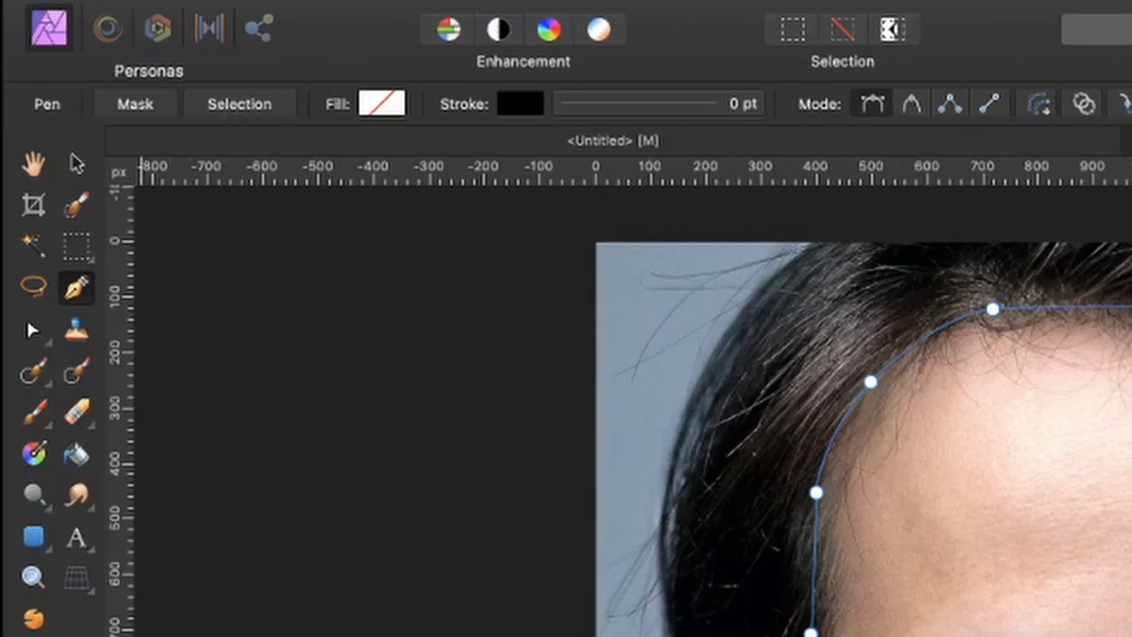
{"action": "left_click", "coordinate": [263, 111]}
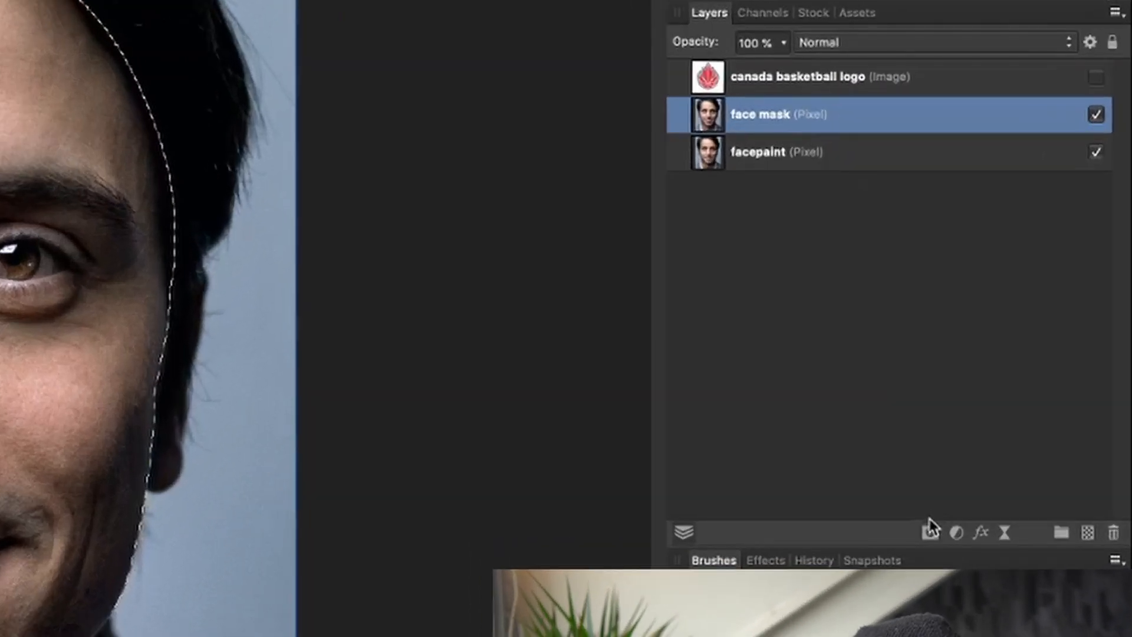
{"action": "left_click", "coordinate": [951, 483]}
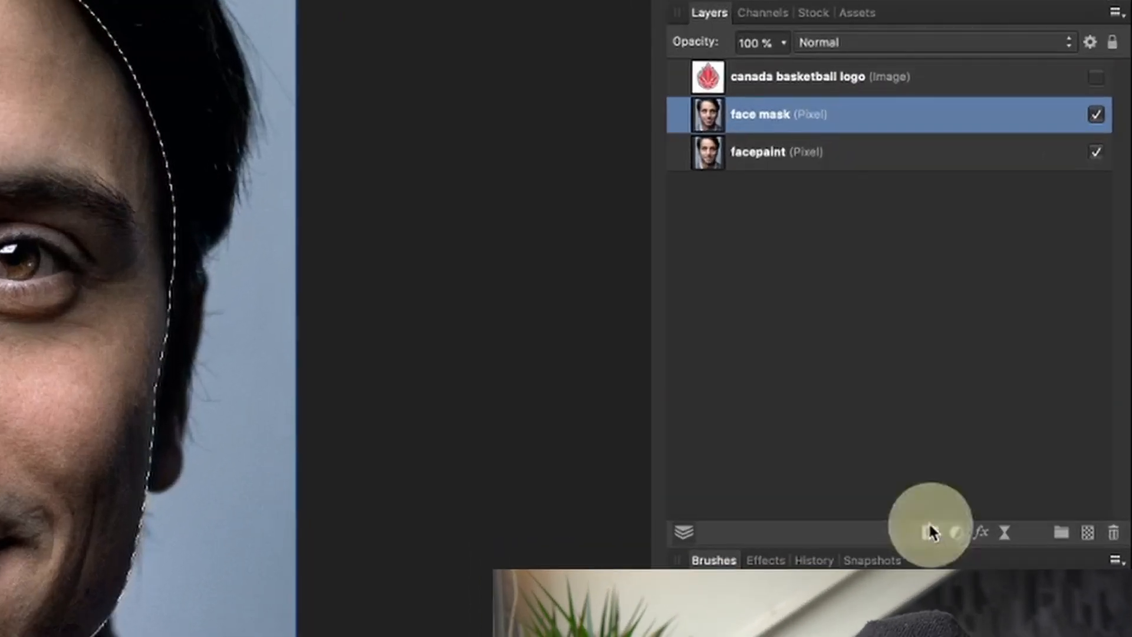
{"action": "left_click", "coordinate": [761, 118]}
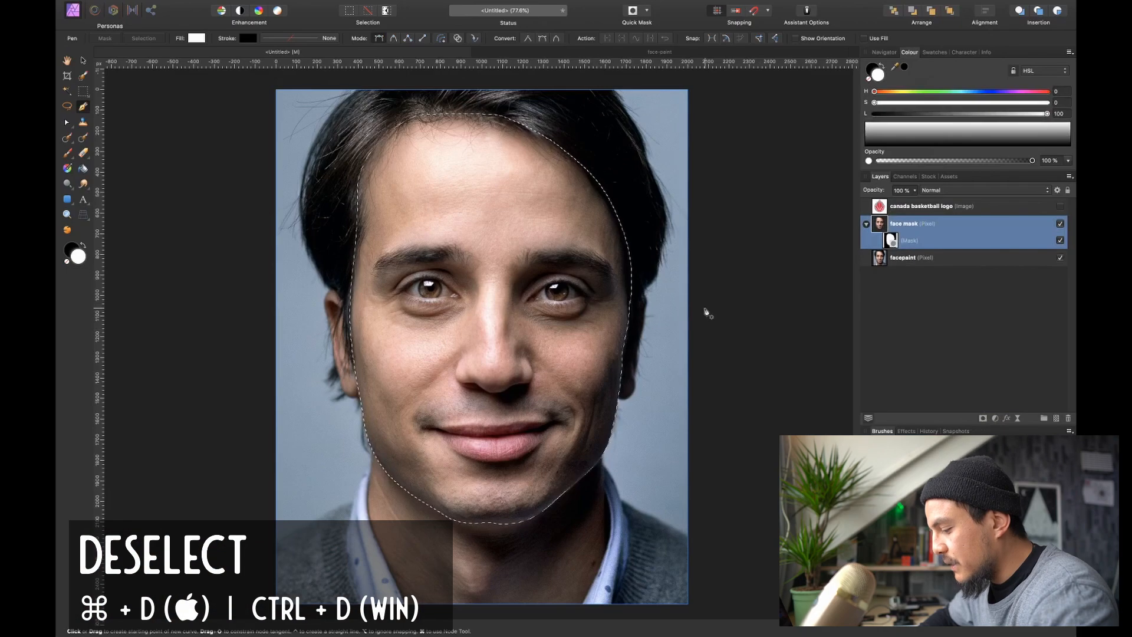
{"action": "key", "text": "super+d"}
- Shift the face mask layer slightly with the Move tool to check the cutout
{"action": "key", "text": "v"}
{"action": "left_click", "coordinate": [464, 298]}
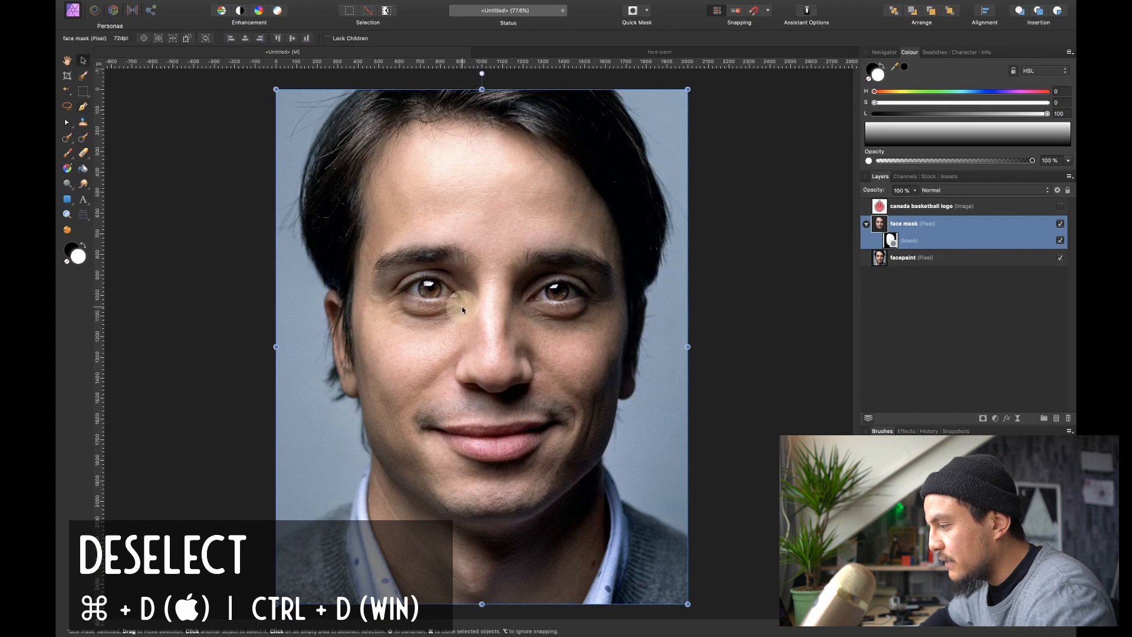
{"action": "mouse_move", "coordinate": [465, 297]}
{"action": "left_mouse_down"}
{"action": "mouse_move", "coordinate": [430, 329]}
{"action": "mouse_move", "coordinate": [464, 310]}
{"action": "left_mouse_up"}
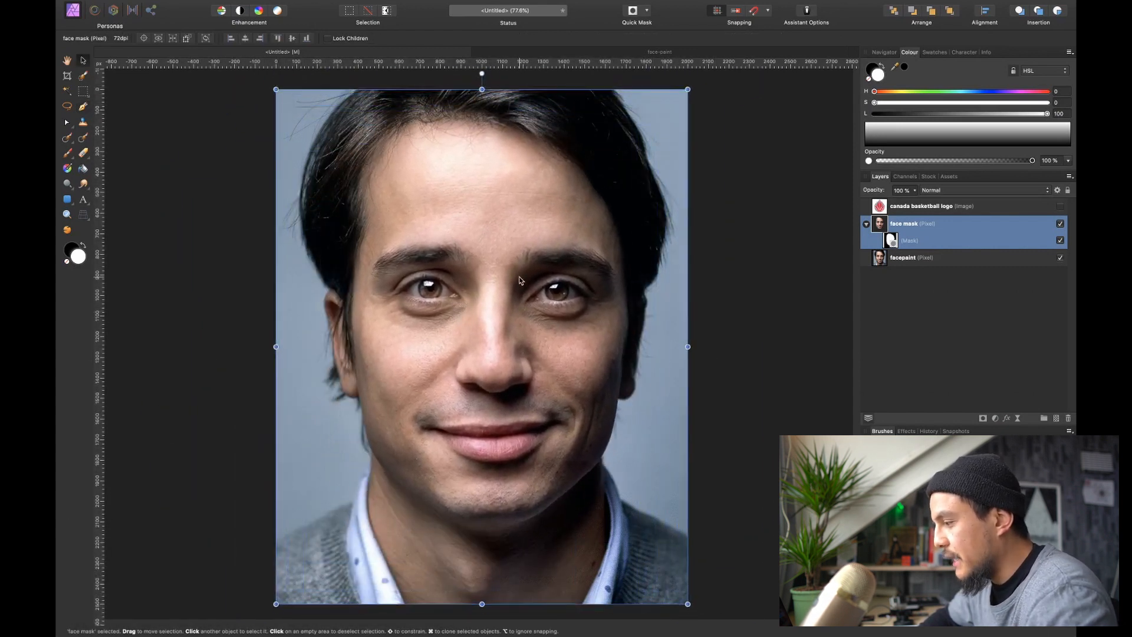
- Show the canada basketball logo layer again and set its blend mode to Colour Burn
{"action": "left_click", "coordinate": [1026, 206]}
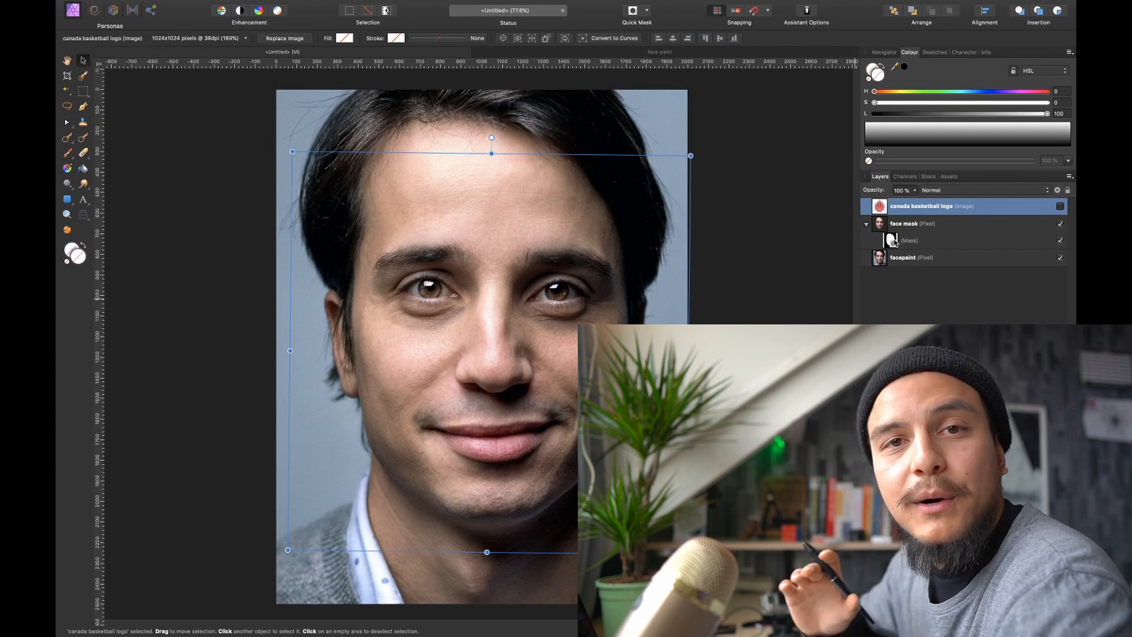
{"action": "left_click", "coordinate": [1060, 206]}
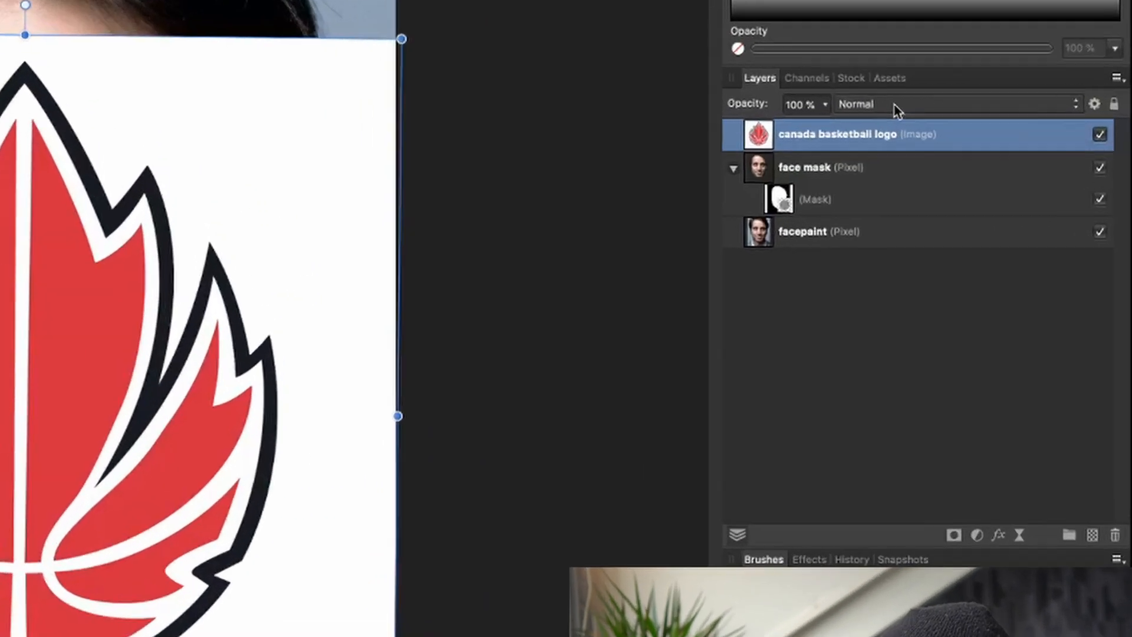
{"action": "left_click", "coordinate": [950, 189]}
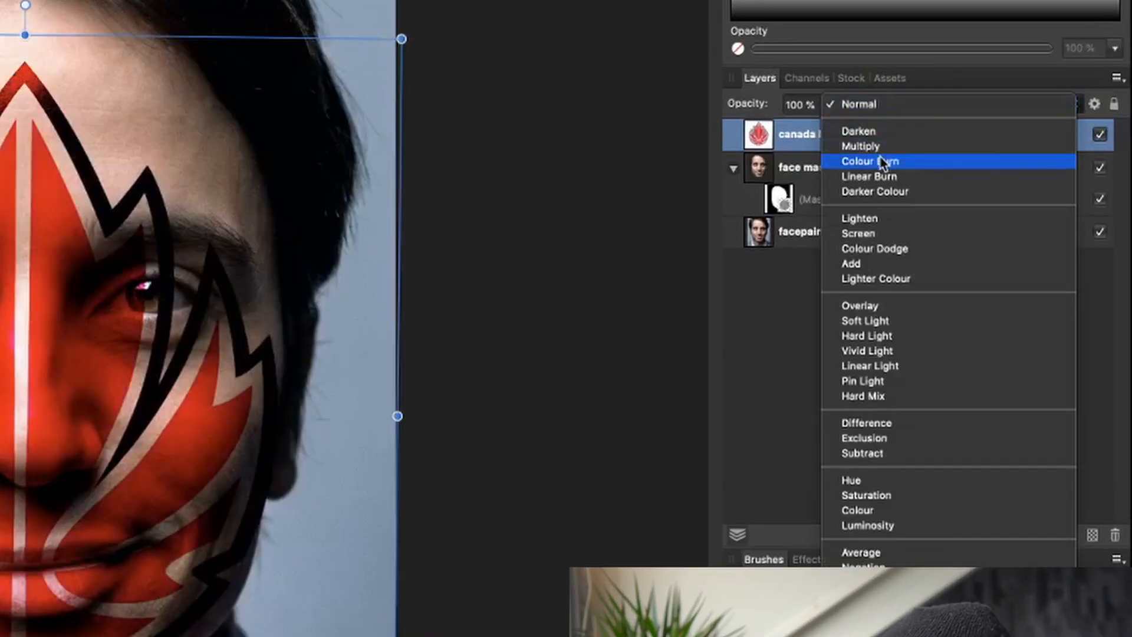
{"action": "left_click", "coordinate": [883, 161]}
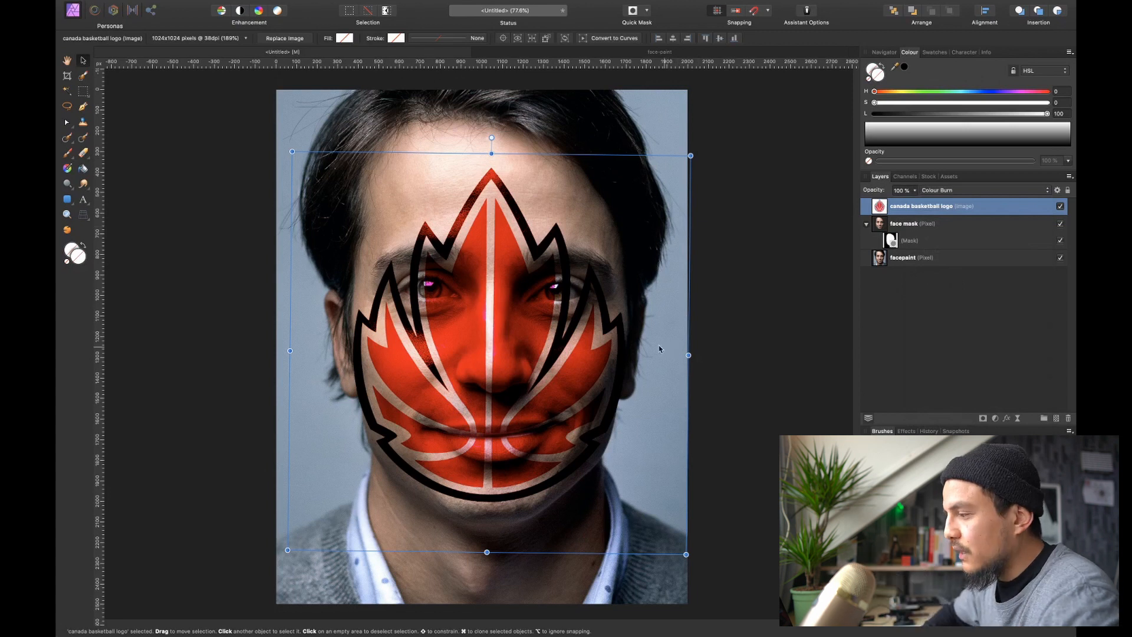
- Compare the logo layer in Normal blend mode with Colour Burn over the face, ending on Colour Burn
{"action": "scroll", "coordinate": [392, 223], "scroll_direction": "up", "scroll_amount": 3}
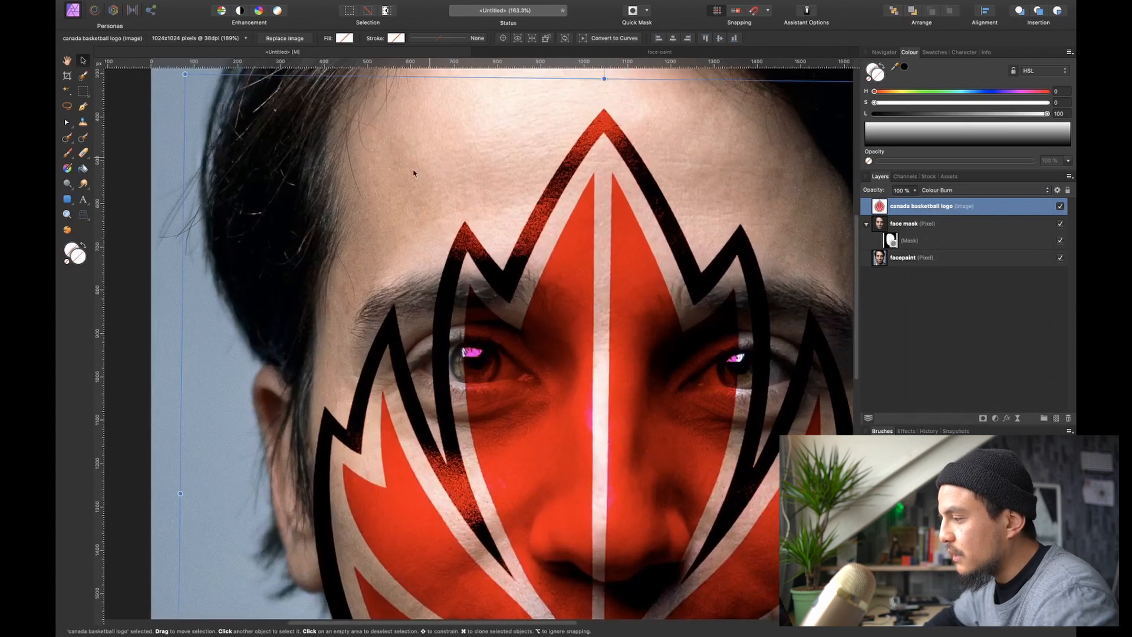
{"action": "left_click", "coordinate": [970, 190]}
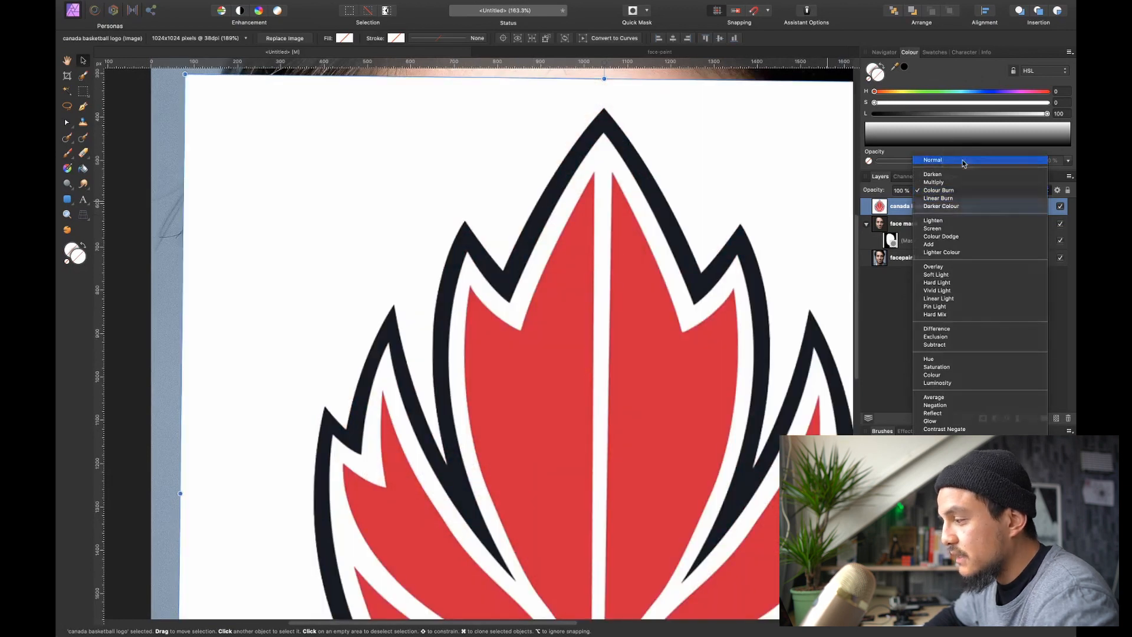
{"action": "left_click", "coordinate": [964, 161]}
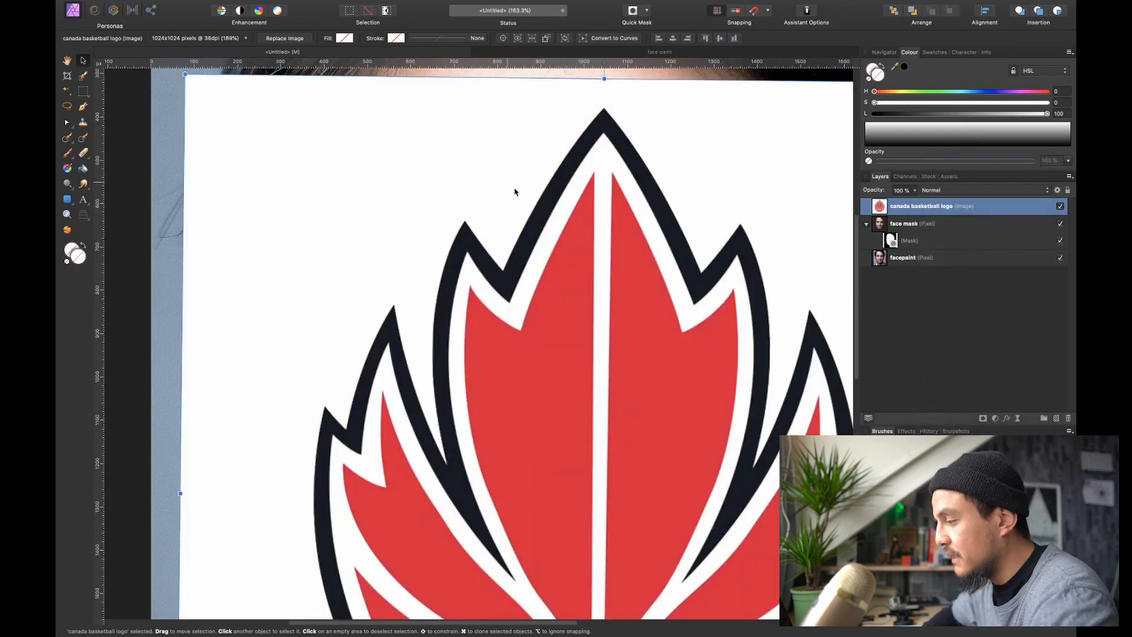
{"action": "key", "text": "super+0"}
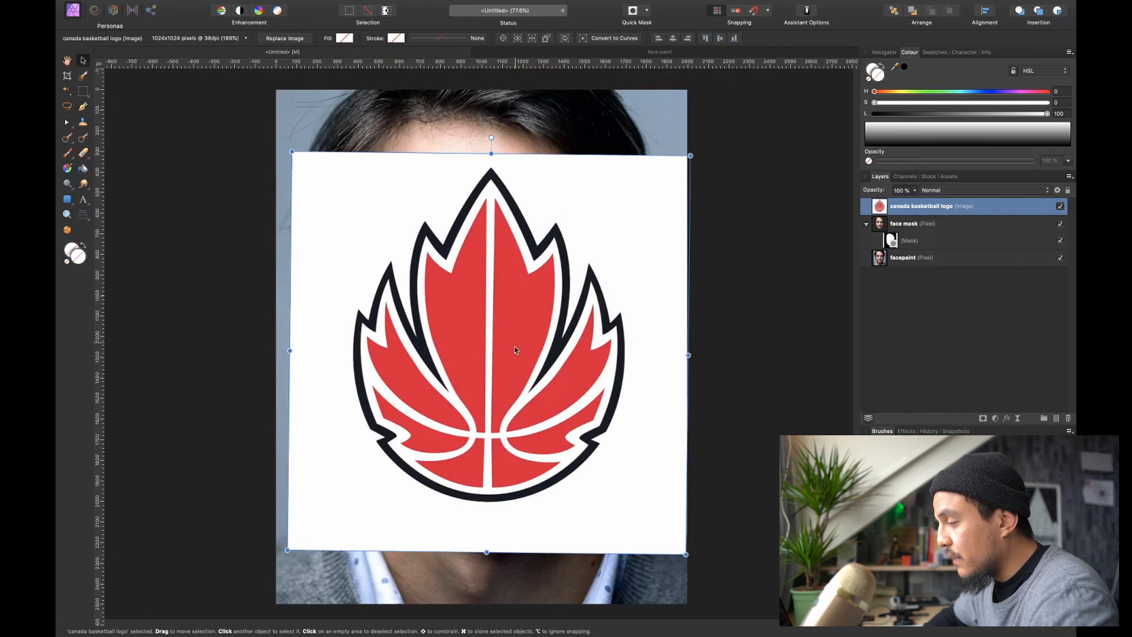
{"action": "left_click", "coordinate": [968, 190]}
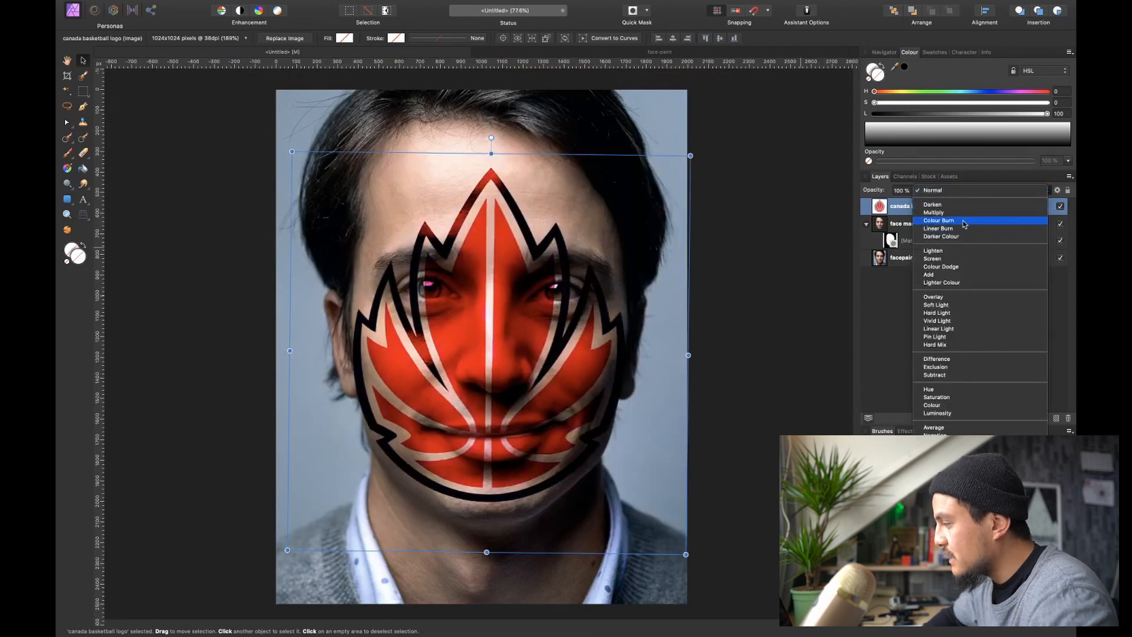
{"action": "left_click", "coordinate": [965, 222]}
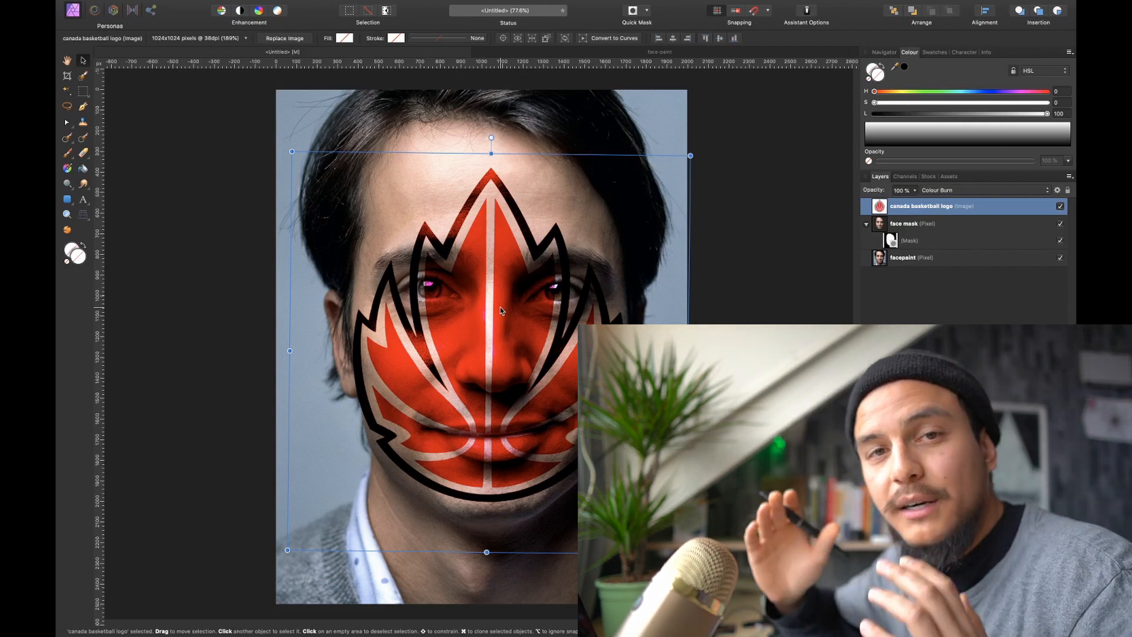
- Add a Vibrance adjustment above the face mask layer and nest it inside that layer
{"action": "left_click", "coordinate": [922, 232]}
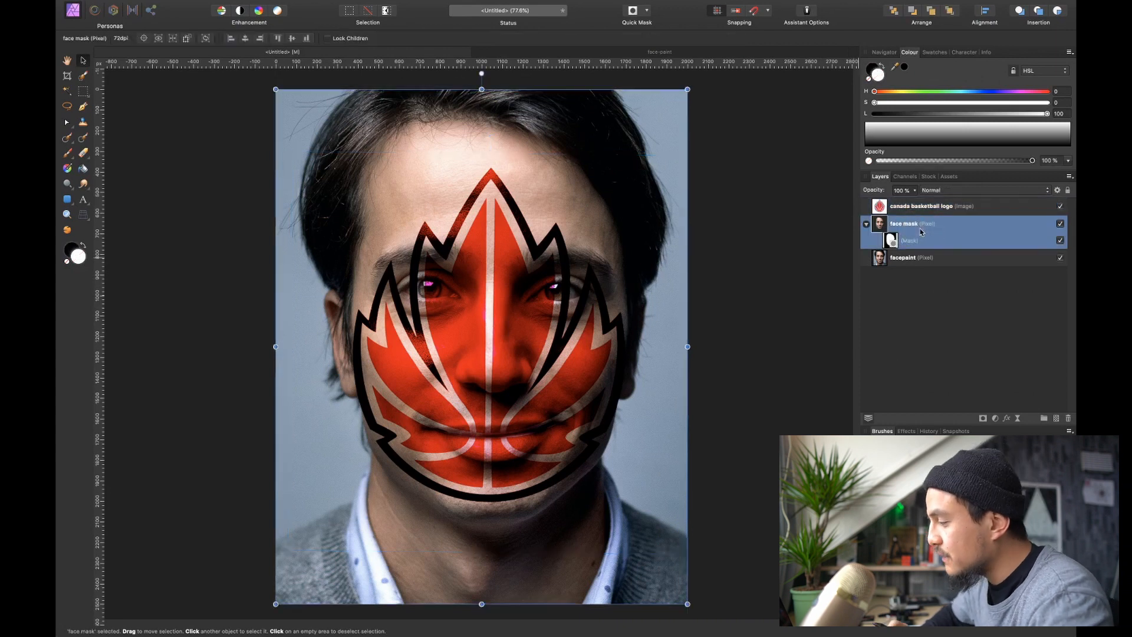
{"action": "left_click", "coordinate": [995, 418]}
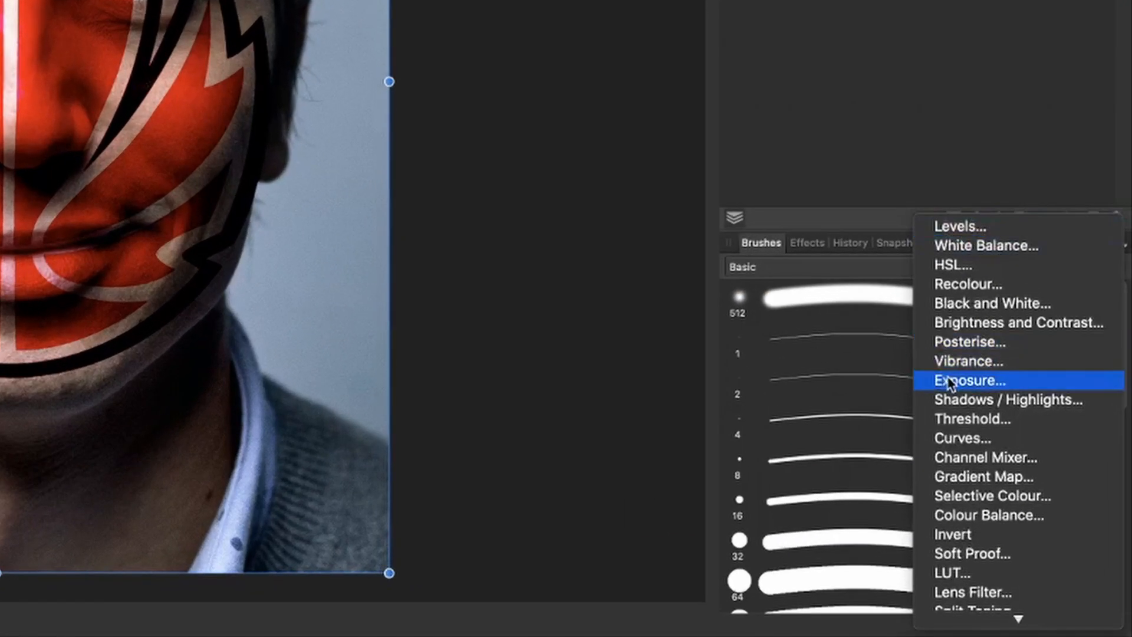
{"action": "left_click", "coordinate": [963, 361]}
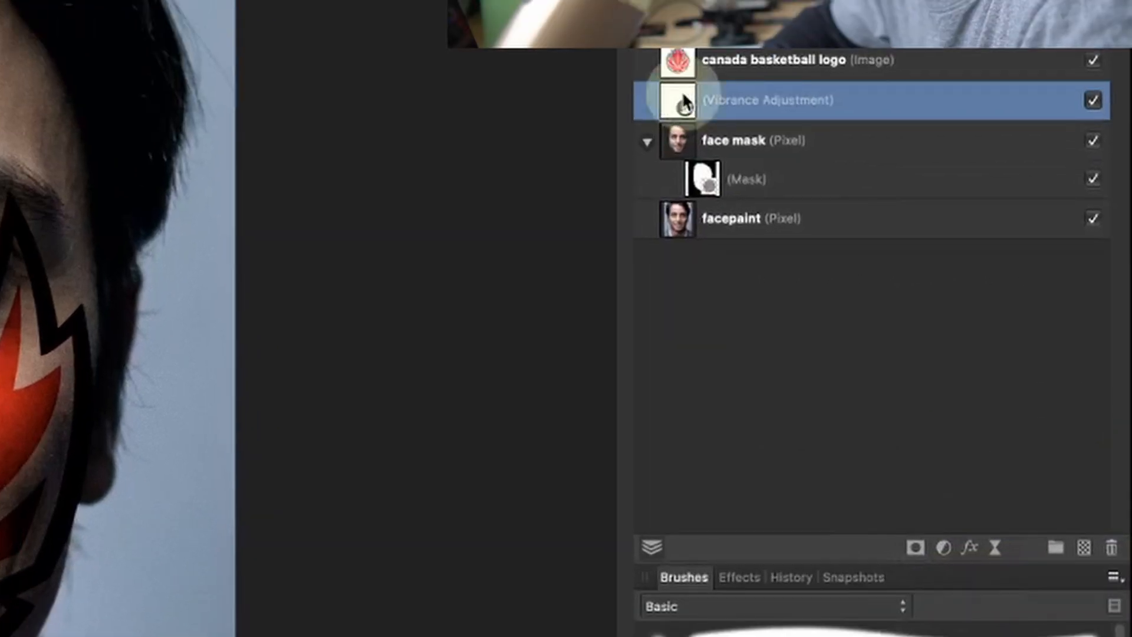
{"action": "left_click_drag", "start_coordinate": [767, 101], "coordinate": [755, 182]}
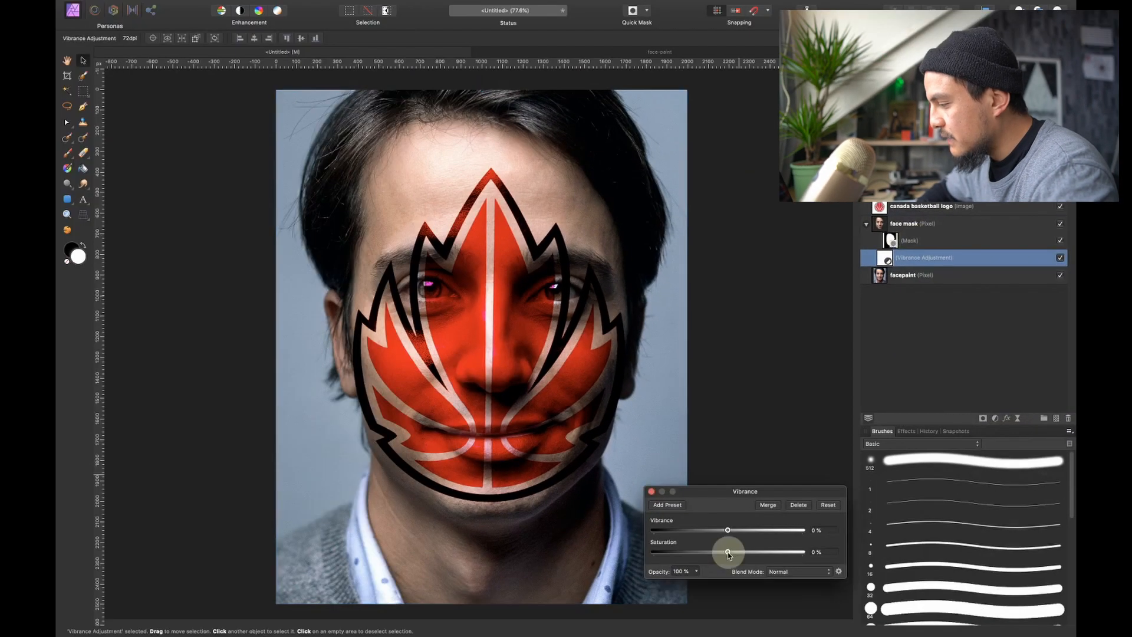
- Remove all saturation from the face with the Vibrance adjustment, close its settings and collapse the face mask layer
{"action": "left_click_drag", "start_coordinate": [729, 552], "coordinate": [480, 611]}
{"action": "left_click", "coordinate": [652, 491]}
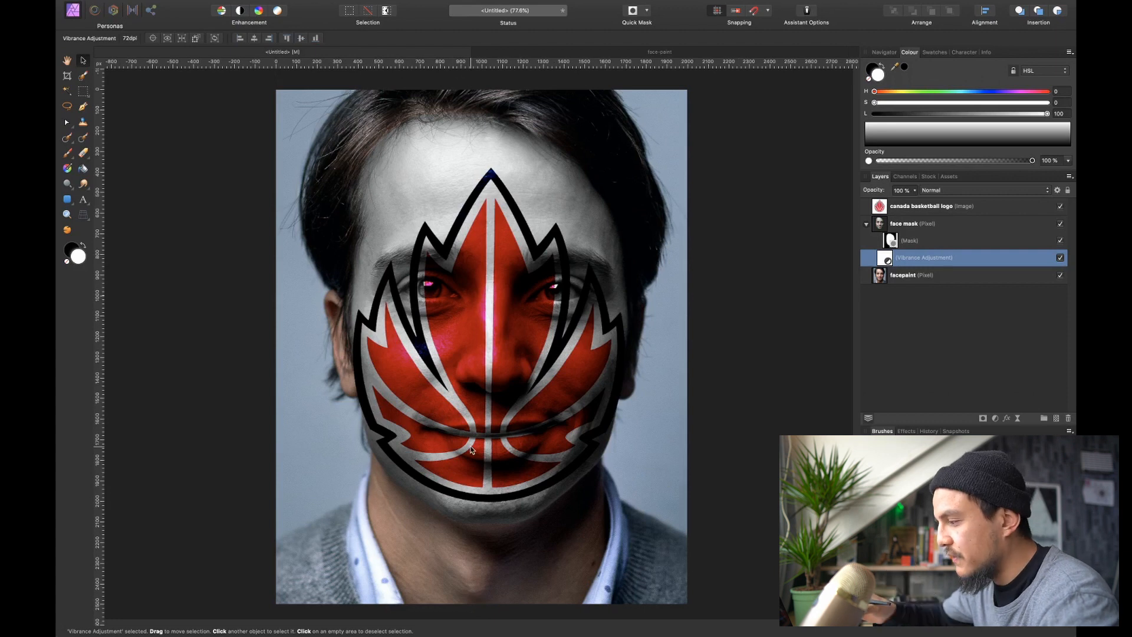
{"action": "left_click", "coordinate": [867, 224]}
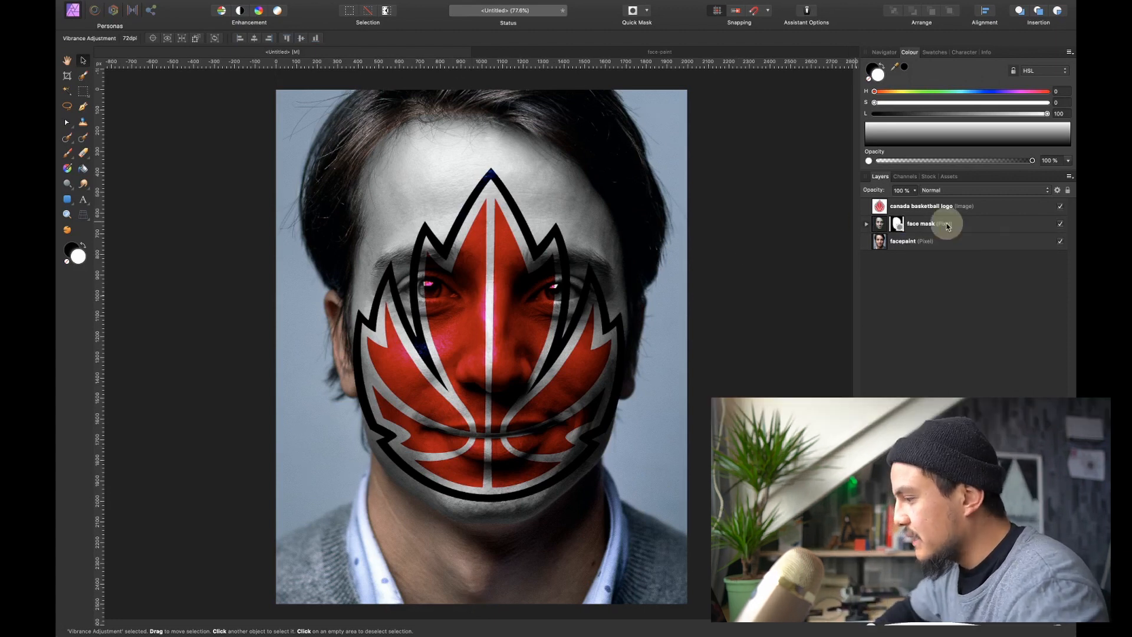
- Duplicate the face mask layer and rename the copy displace
{"action": "left_click", "coordinate": [943, 225]}
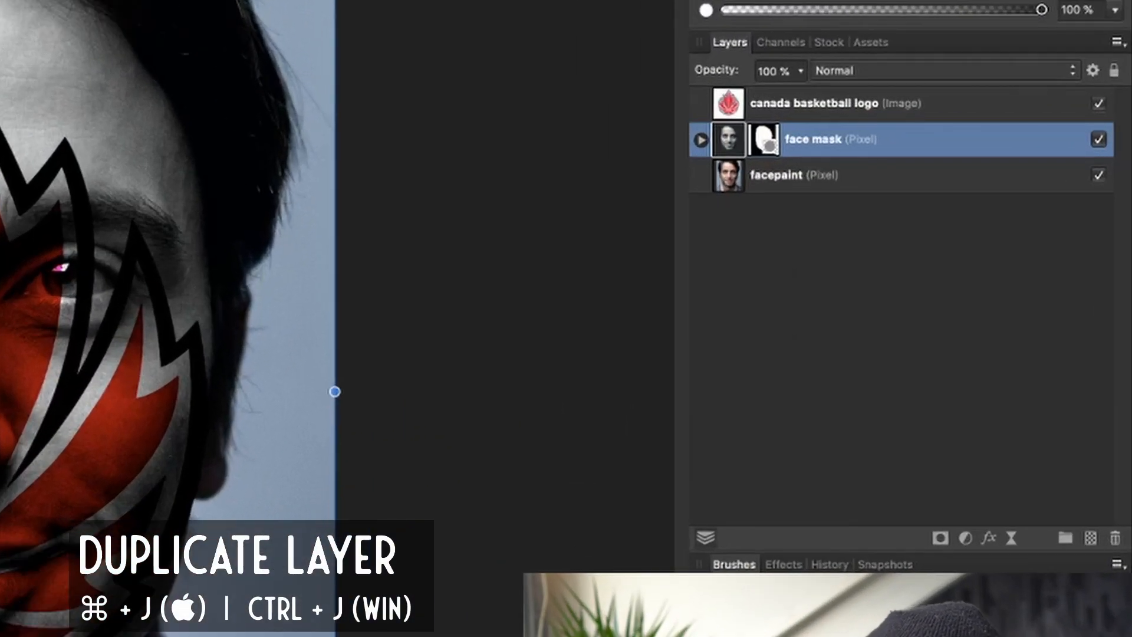
{"action": "key", "text": "ctrl+j"}
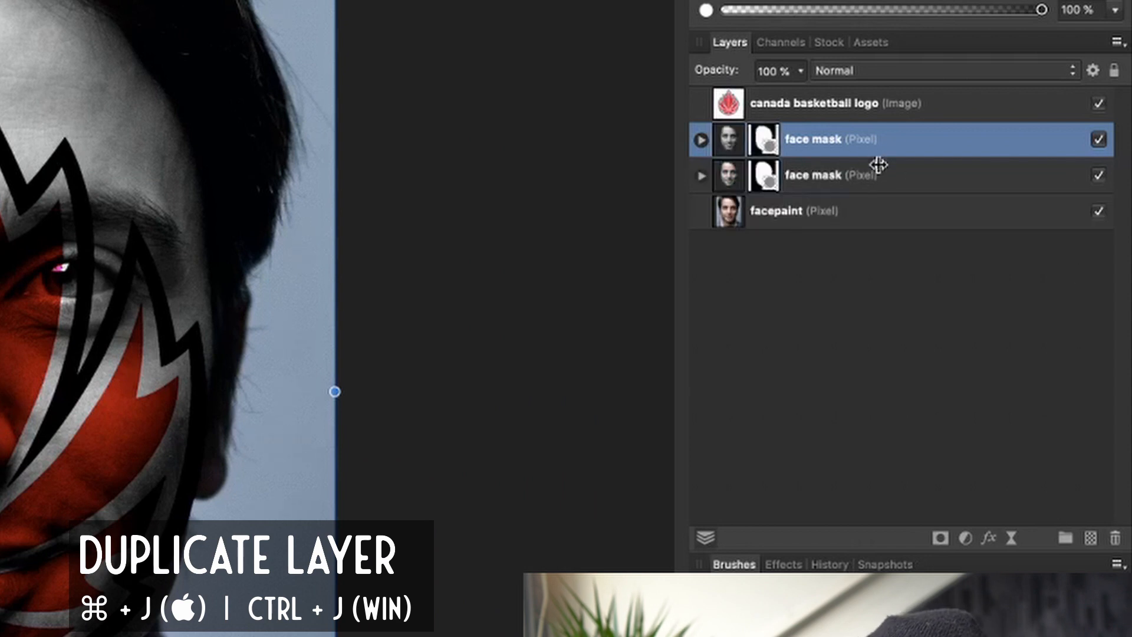
{"action": "double_click", "coordinate": [848, 139]}
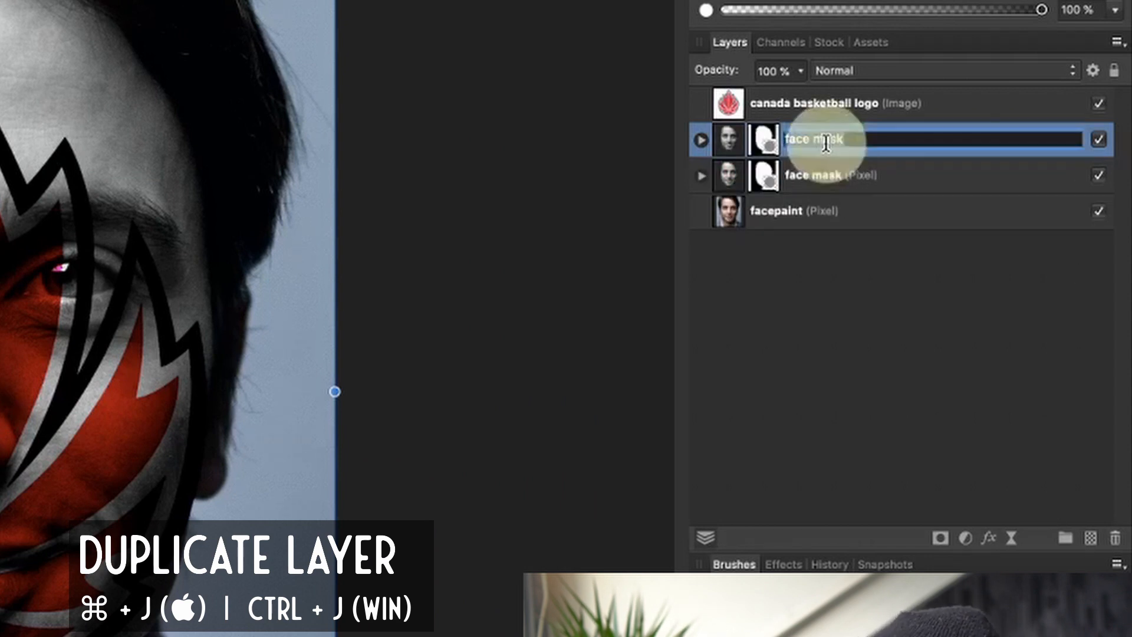
{"action": "key", "text": "Return"}
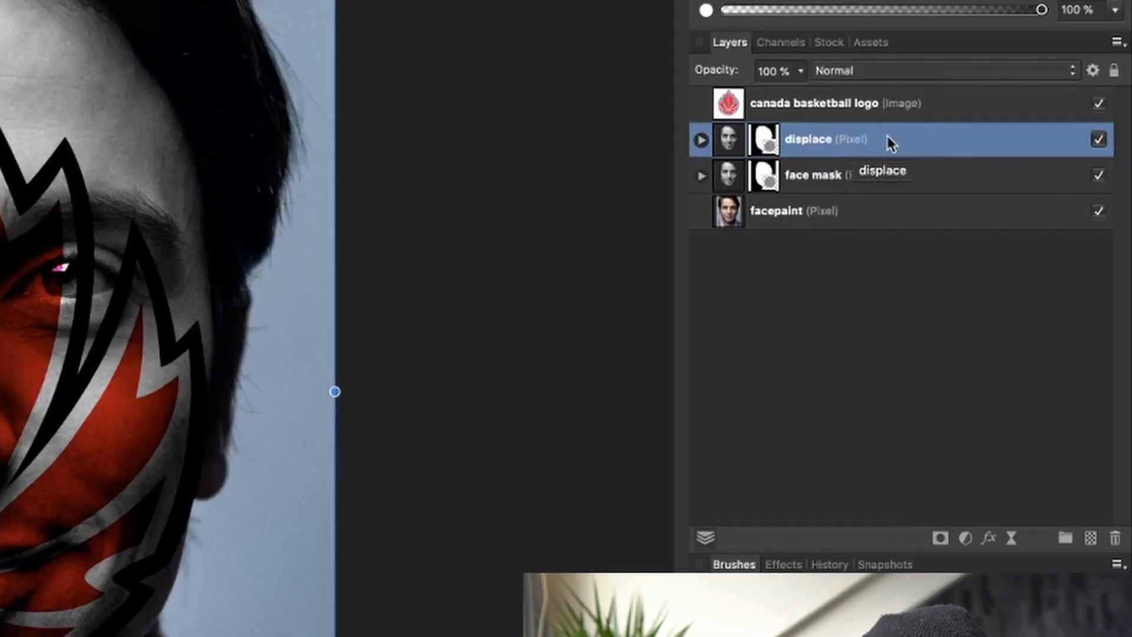
- Apply Rasterise & Trim to the displace layer and add a live Gaussian Blur filter to it
{"action": "right_click", "coordinate": [957, 223]}
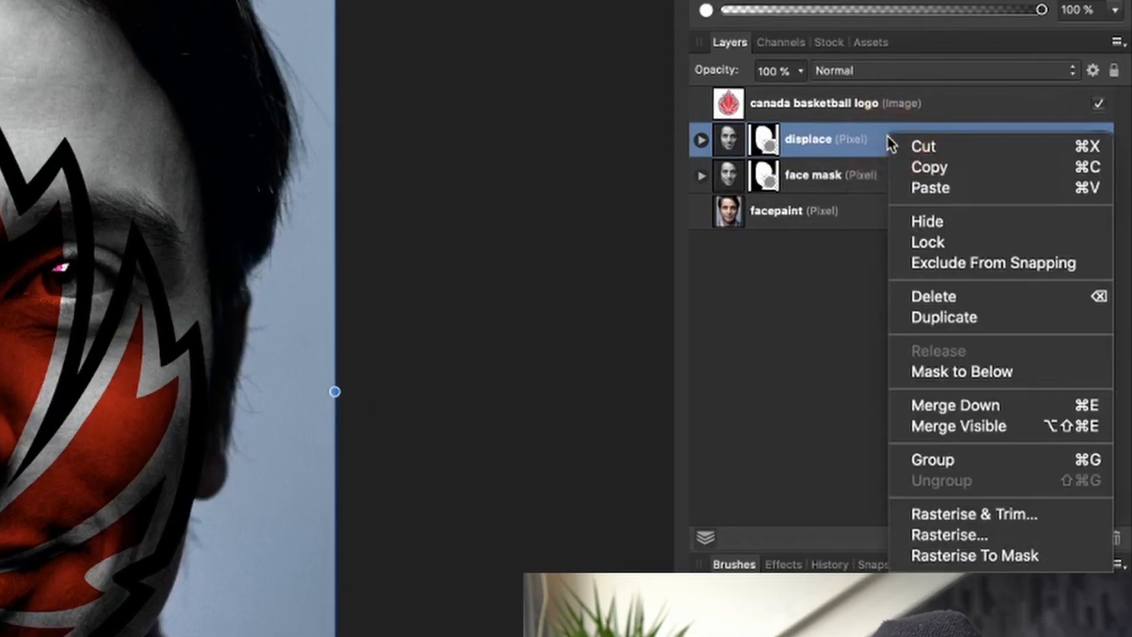
{"action": "left_click", "coordinate": [984, 511]}
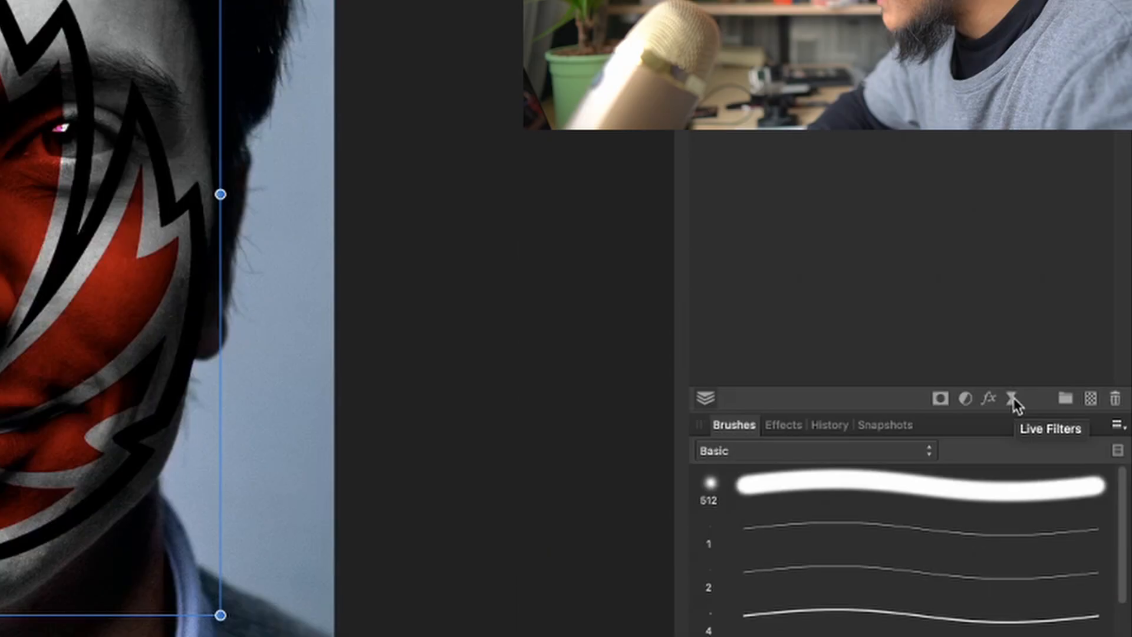
{"action": "left_click", "coordinate": [1013, 401]}
{"action": "left_click", "coordinate": [1000, 414]}
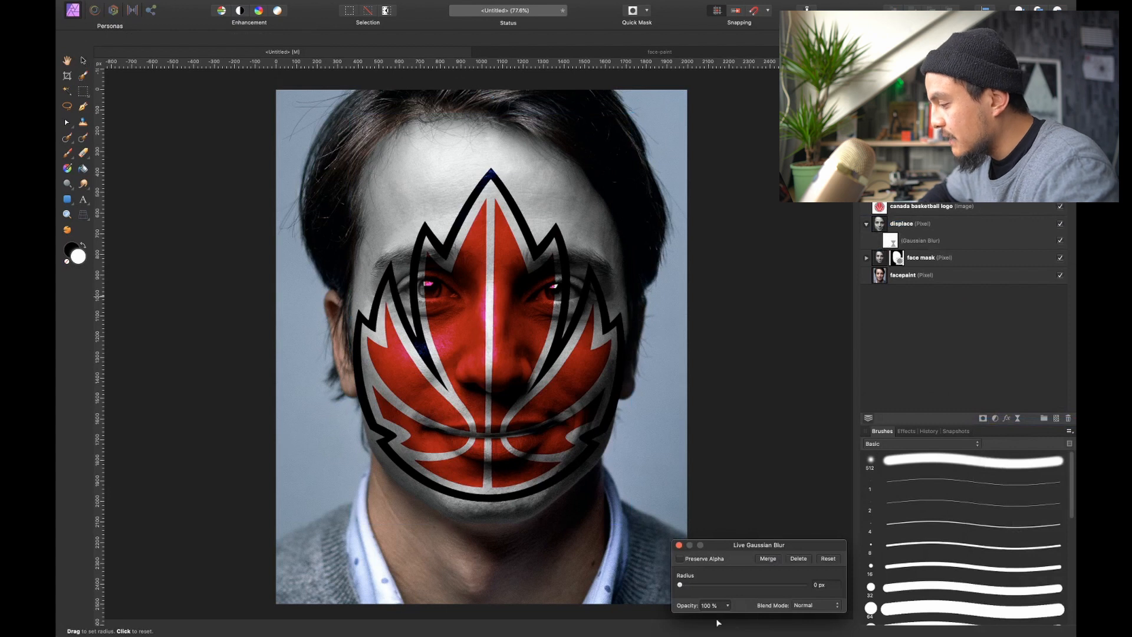
- Hide the canada basketball logo layer and examine the skin detail around the eyes, nose and mouth up close
{"action": "left_click", "coordinate": [1061, 206]}
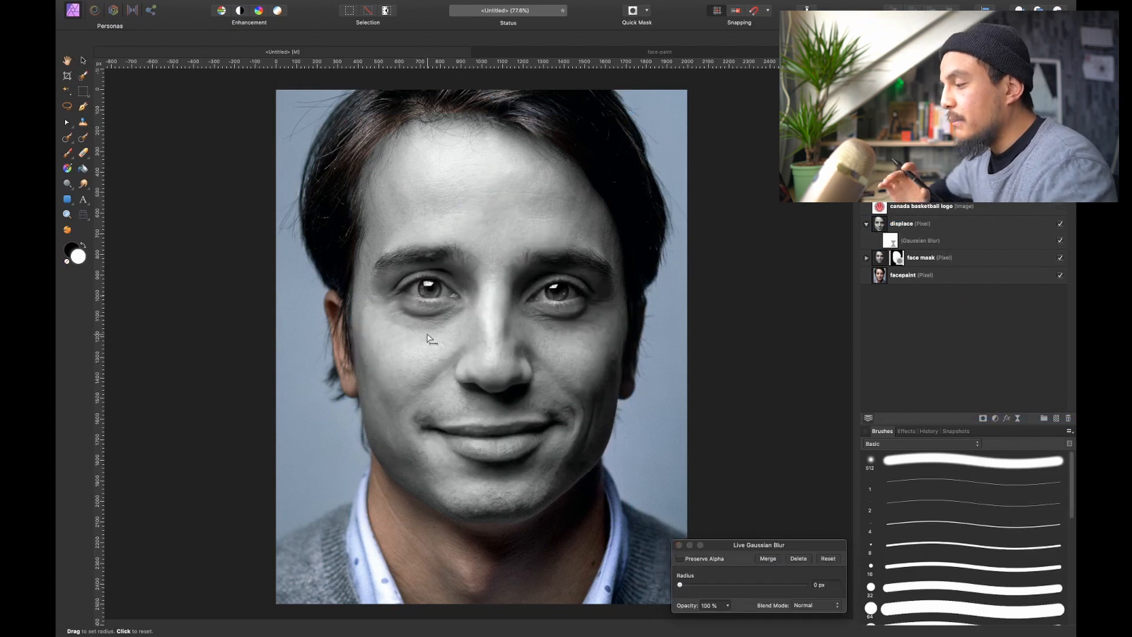
{"action": "scroll", "coordinate": [430, 338], "scroll_direction": "up", "scroll_amount": 10}
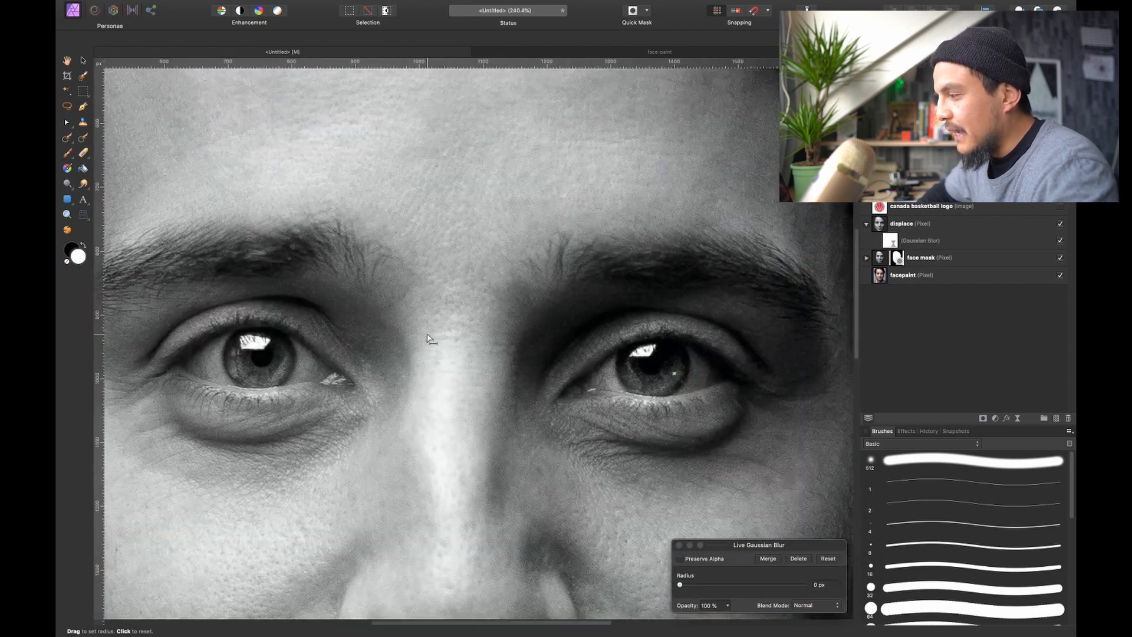
{"action": "scroll", "coordinate": [427, 339], "scroll_direction": "up", "scroll_amount": 5}
{"action": "scroll", "coordinate": [430, 336], "scroll_direction": "down", "scroll_amount": 8}
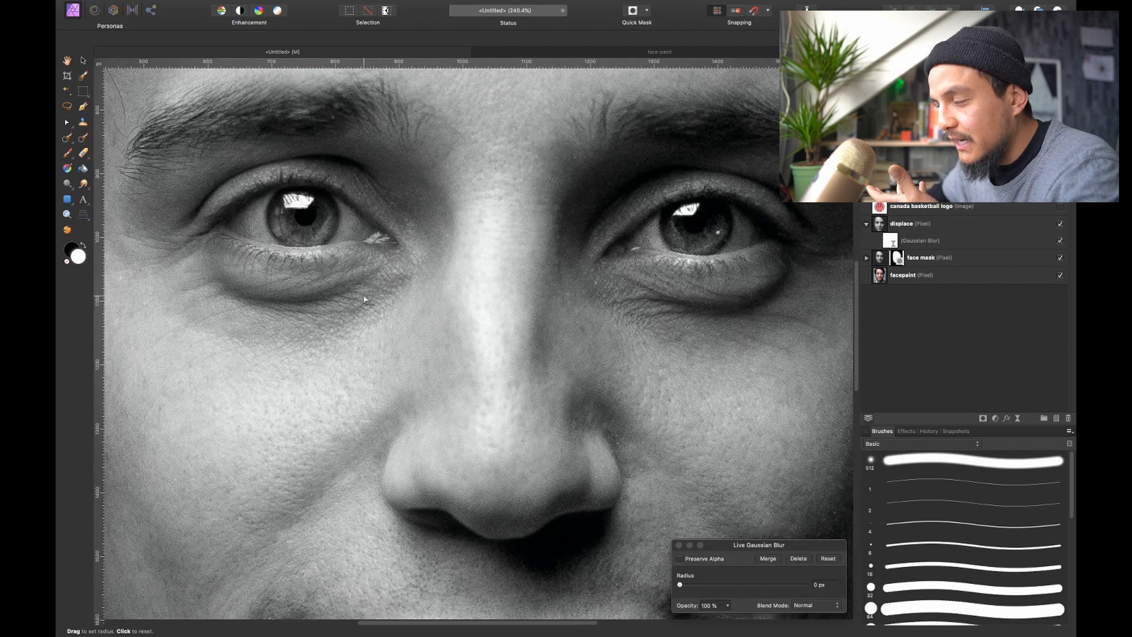
{"action": "scroll", "coordinate": [364, 300], "scroll_direction": "down", "scroll_amount": 2}
{"action": "scroll", "coordinate": [364, 300], "scroll_direction": "left", "scroll_amount": 3}
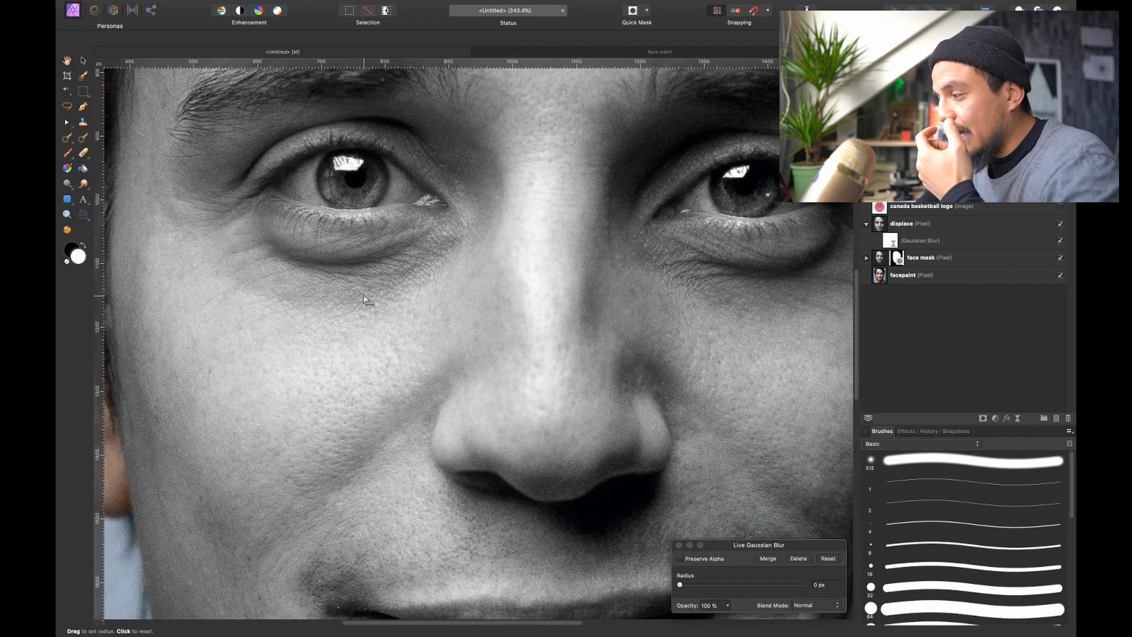
{"action": "scroll", "coordinate": [340, 381], "scroll_direction": "down", "scroll_amount": 8}
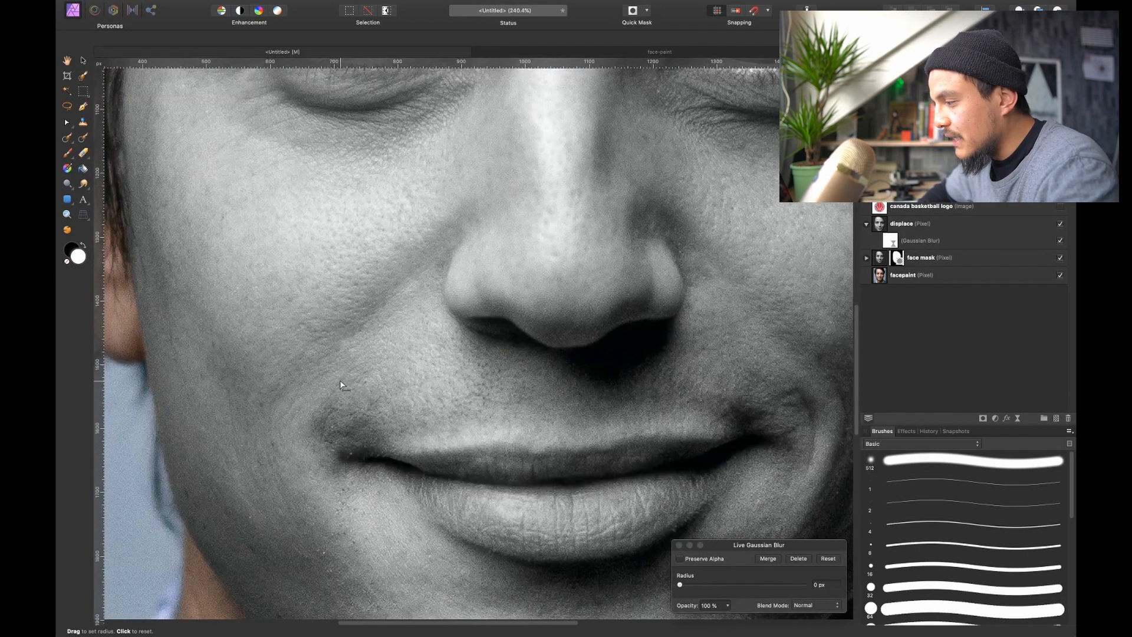
{"action": "scroll", "coordinate": [340, 381], "scroll_direction": "left", "scroll_amount": 2}
{"action": "scroll", "coordinate": [341, 381], "scroll_direction": "up", "scroll_amount": 8}
{"action": "scroll", "coordinate": [341, 381], "scroll_direction": "right", "scroll_amount": 4}
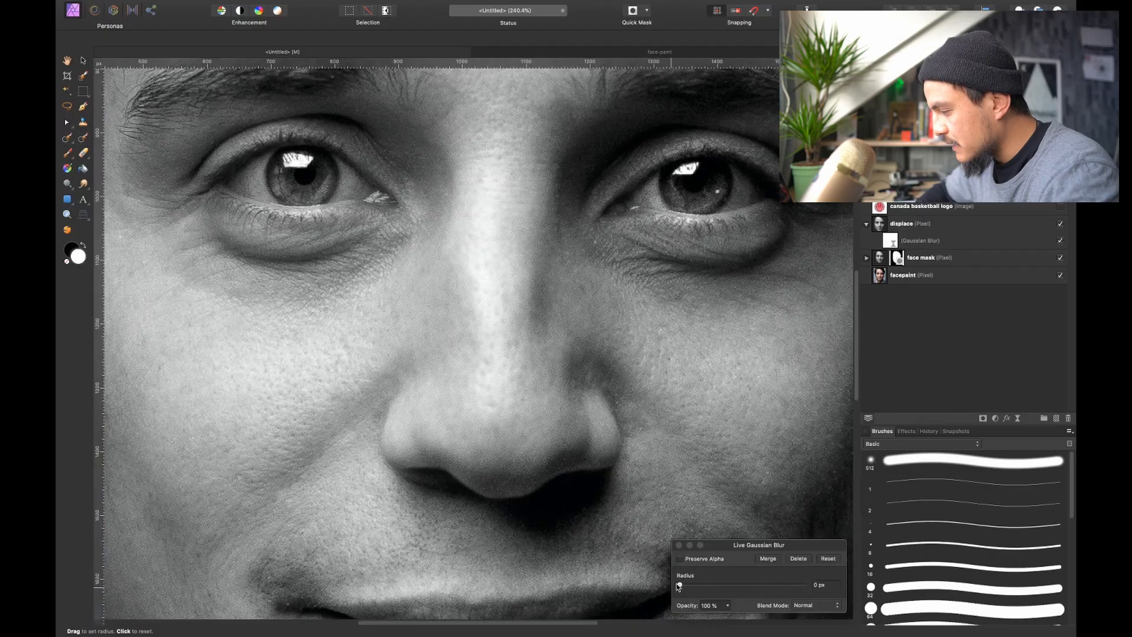
- Set the Gaussian Blur radius to 12.9 px, inspect the blurred face, close the filter settings and fit the whole portrait in view
{"action": "left_click", "coordinate": [680, 586]}
{"action": "left_click_drag", "start_coordinate": [682, 587], "coordinate": [739, 588]}
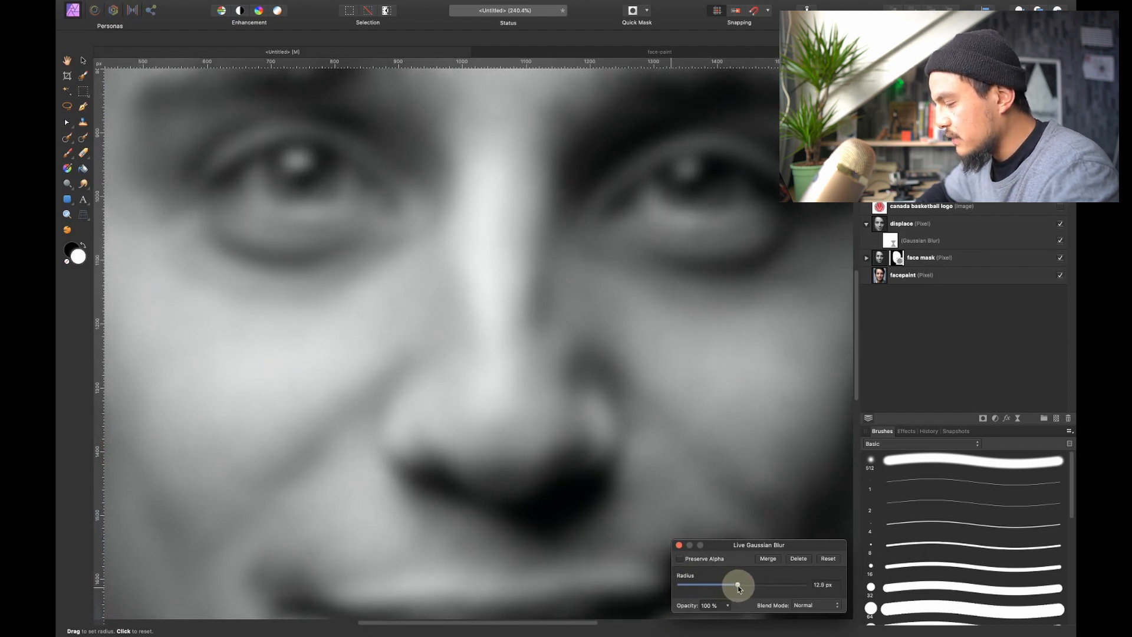
{"action": "scroll", "coordinate": [410, 478], "scroll_direction": "up", "scroll_amount": 10}
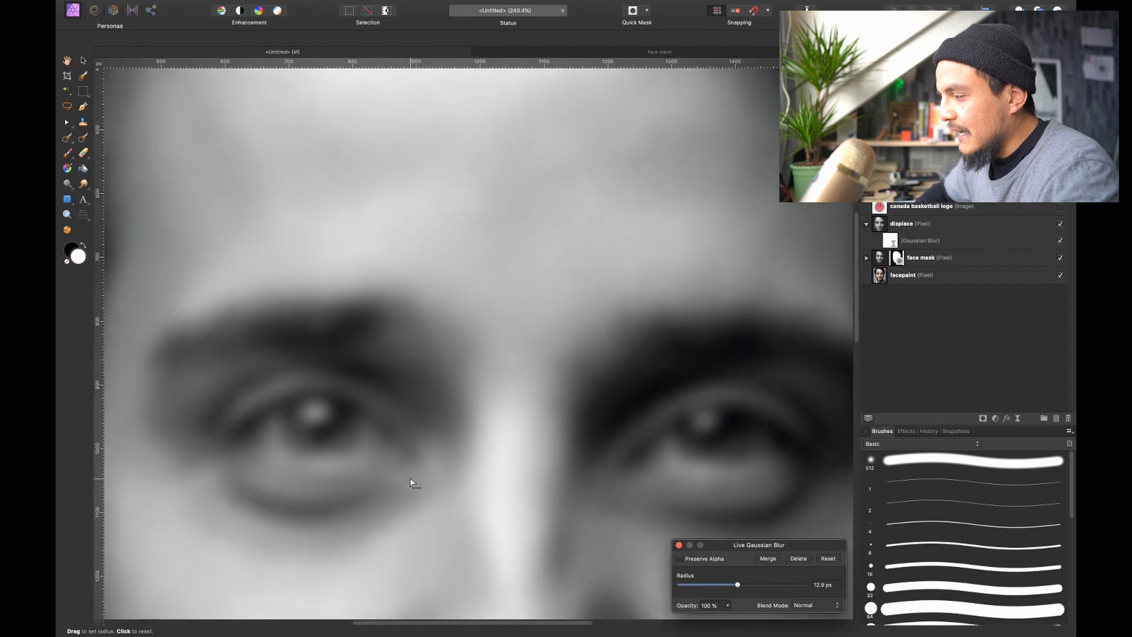
{"action": "scroll", "coordinate": [409, 477], "scroll_direction": "left", "scroll_amount": 5}
{"action": "scroll", "coordinate": [409, 478], "scroll_direction": "down", "scroll_amount": 3}
{"action": "scroll", "coordinate": [495, 336], "scroll_direction": "down", "scroll_amount": 7}
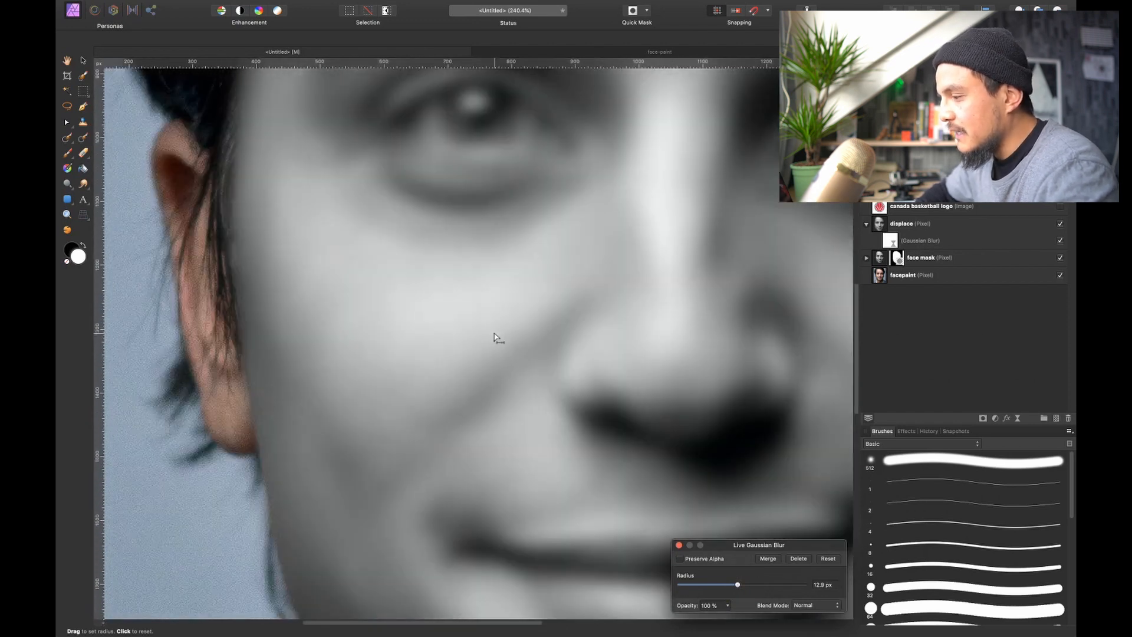
{"action": "scroll", "coordinate": [549, 235], "scroll_direction": "up", "scroll_amount": 5}
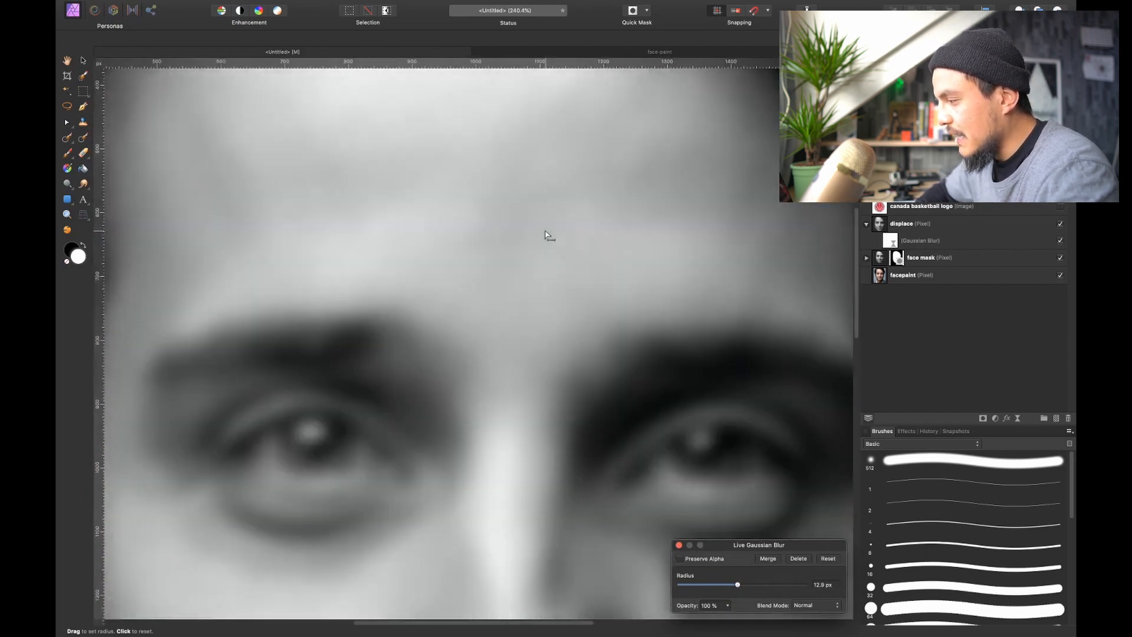
{"action": "scroll", "coordinate": [549, 234], "scroll_direction": "down", "scroll_amount": 5}
{"action": "scroll", "coordinate": [548, 234], "scroll_direction": "right", "scroll_amount": 1}
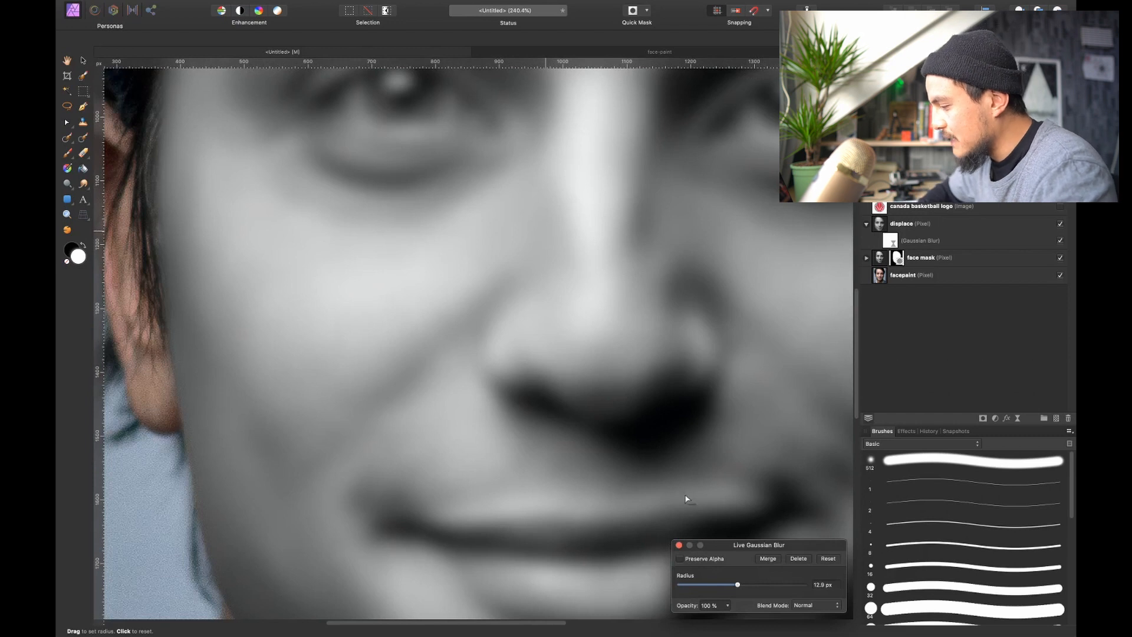
{"action": "left_click", "coordinate": [679, 546]}
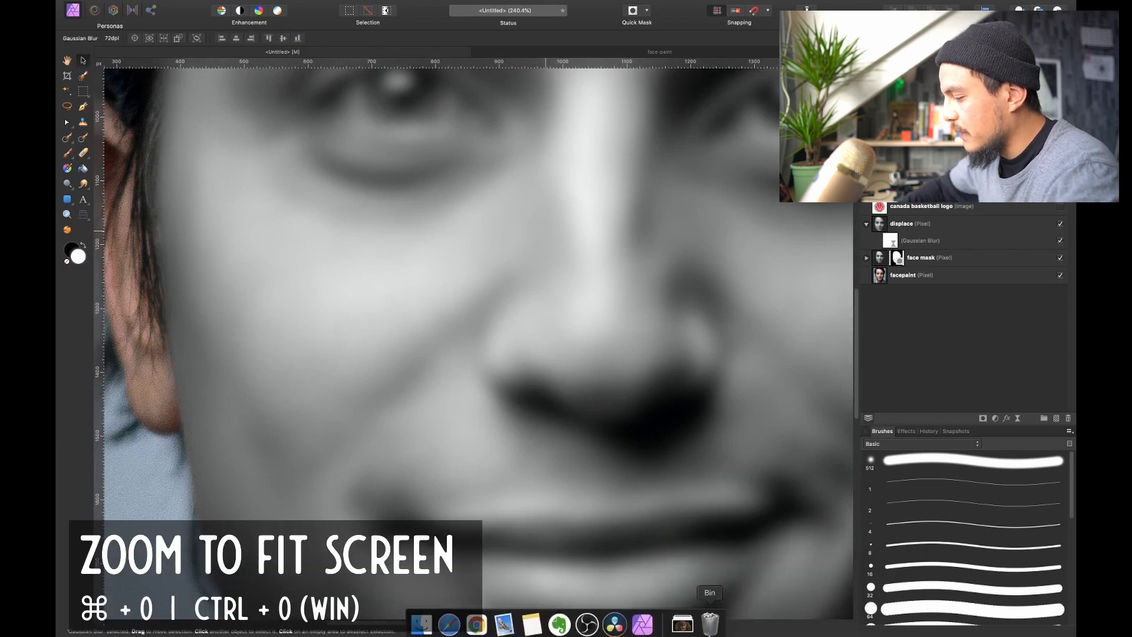
{"action": "key", "text": "super+0"}
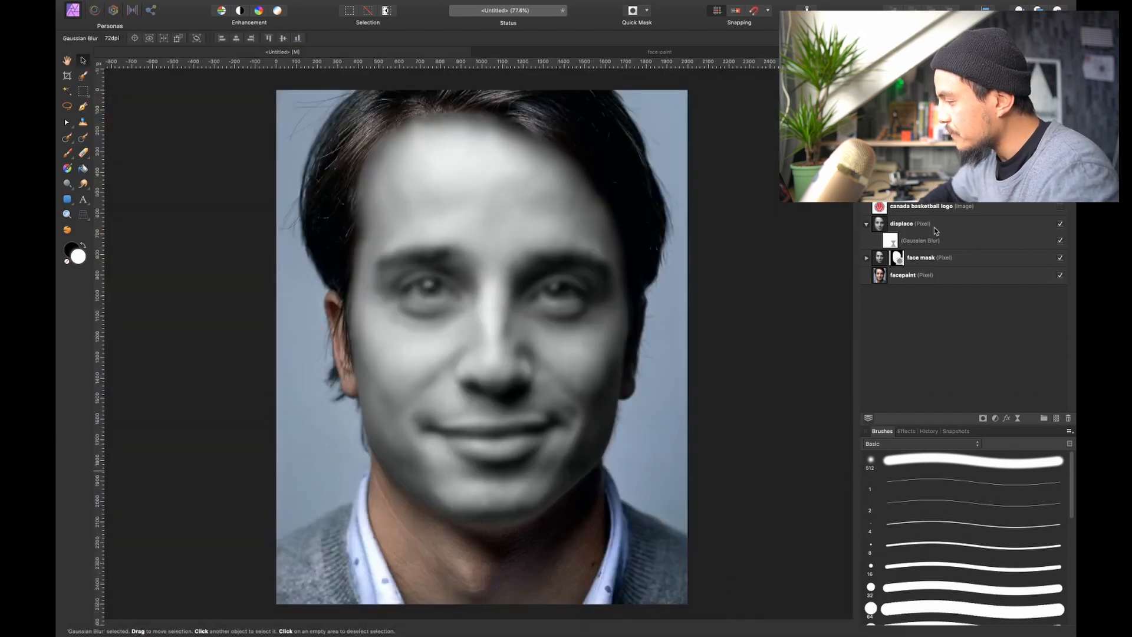
- Show the canada basketball logo layer again and add a live Displace filter to it
{"action": "left_click", "coordinate": [1033, 211]}
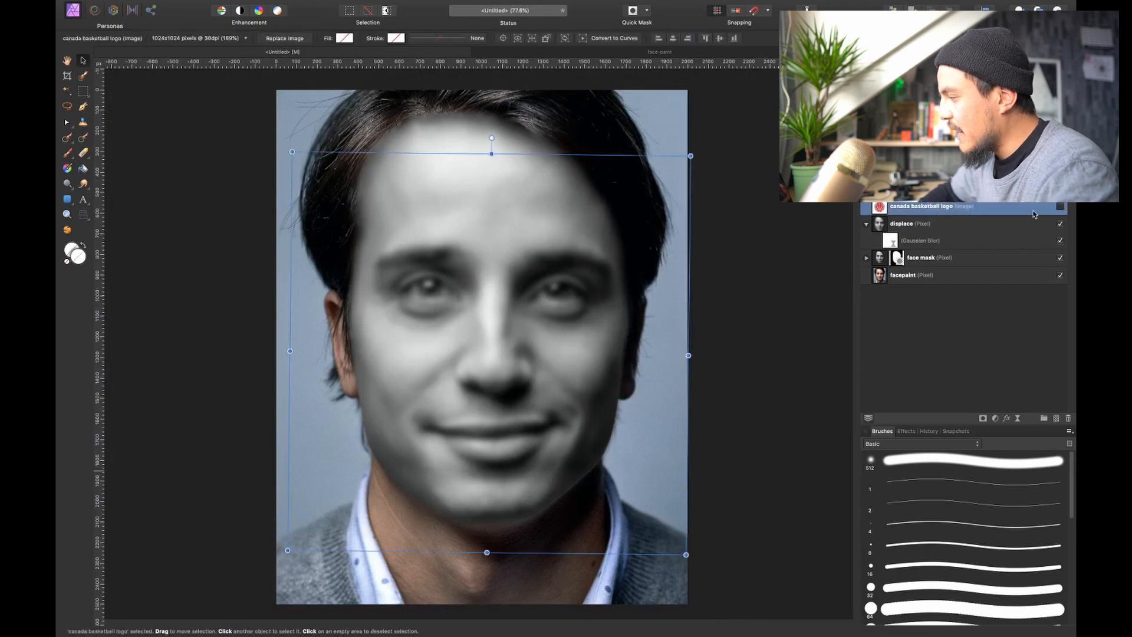
{"action": "left_click", "coordinate": [1060, 208]}
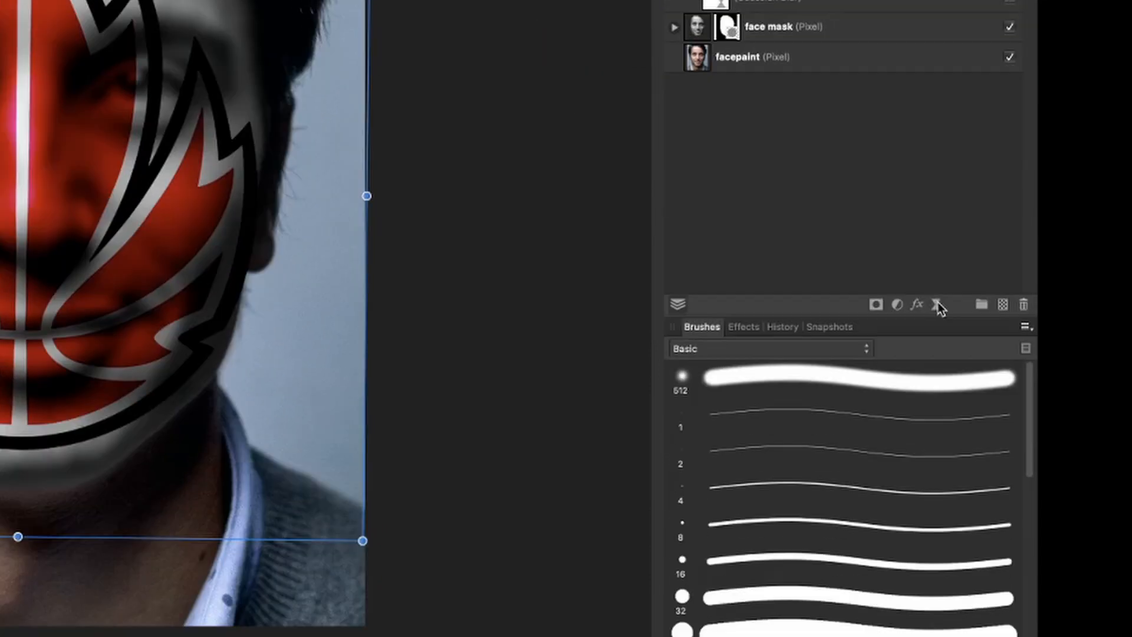
{"action": "left_click", "coordinate": [940, 254]}
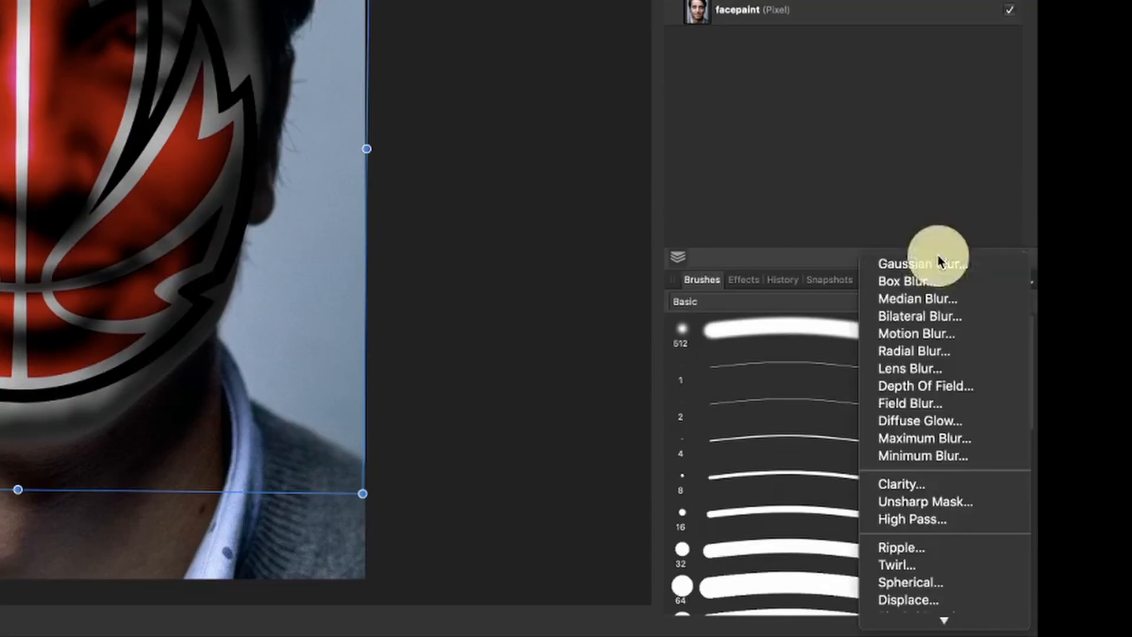
{"action": "mouse_move", "coordinate": [915, 620]}
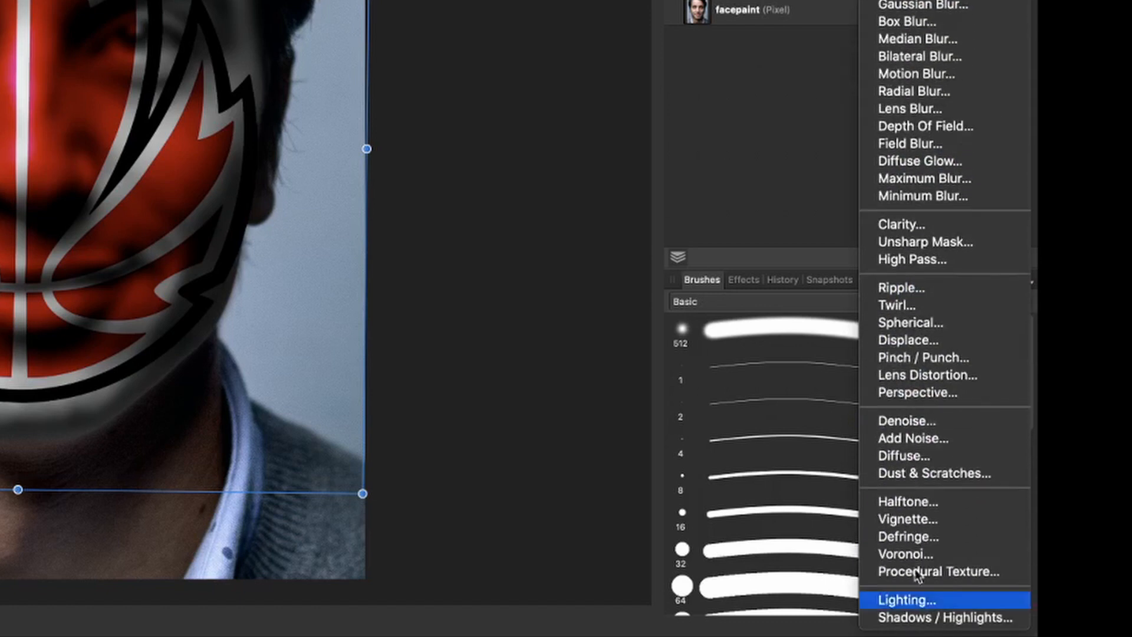
{"action": "left_click", "coordinate": [915, 338]}
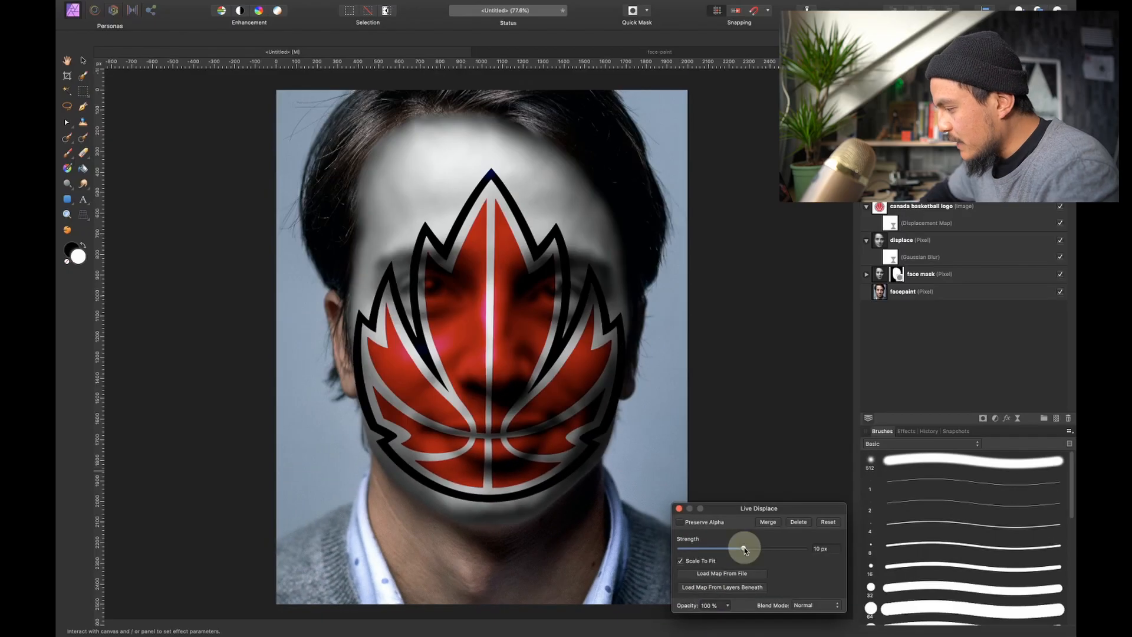
- Try Displace strengths of 265 px and 129.9 px on the logo and settle on 61.7 px
{"action": "left_click_drag", "start_coordinate": [745, 549], "coordinate": [775, 549]}
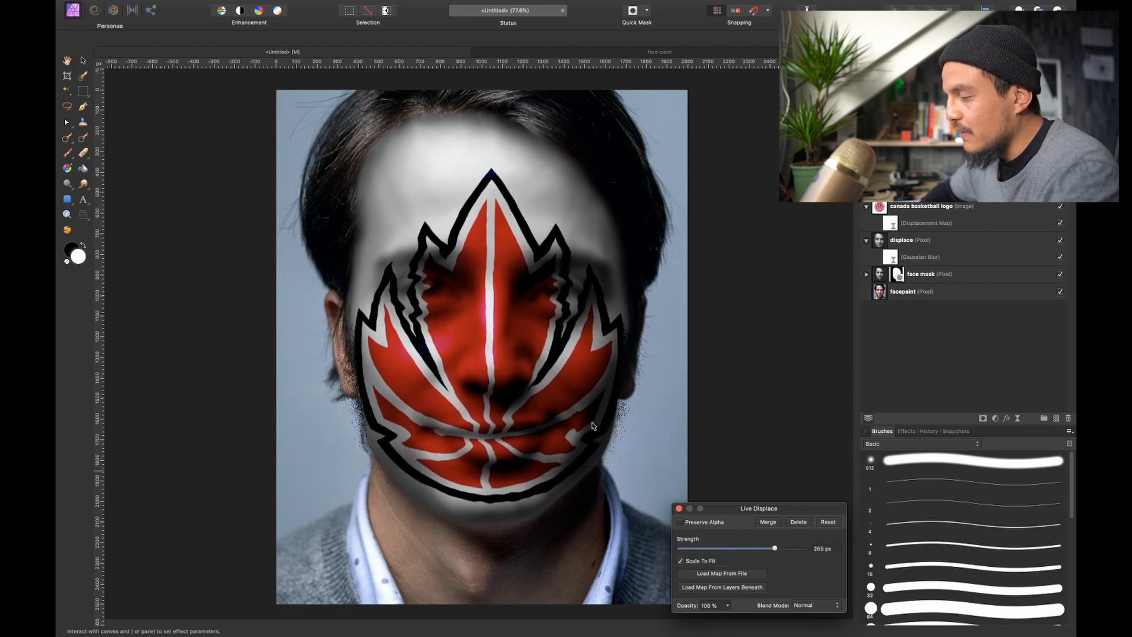
{"action": "scroll", "coordinate": [418, 343], "scroll_direction": "up", "scroll_amount": 5}
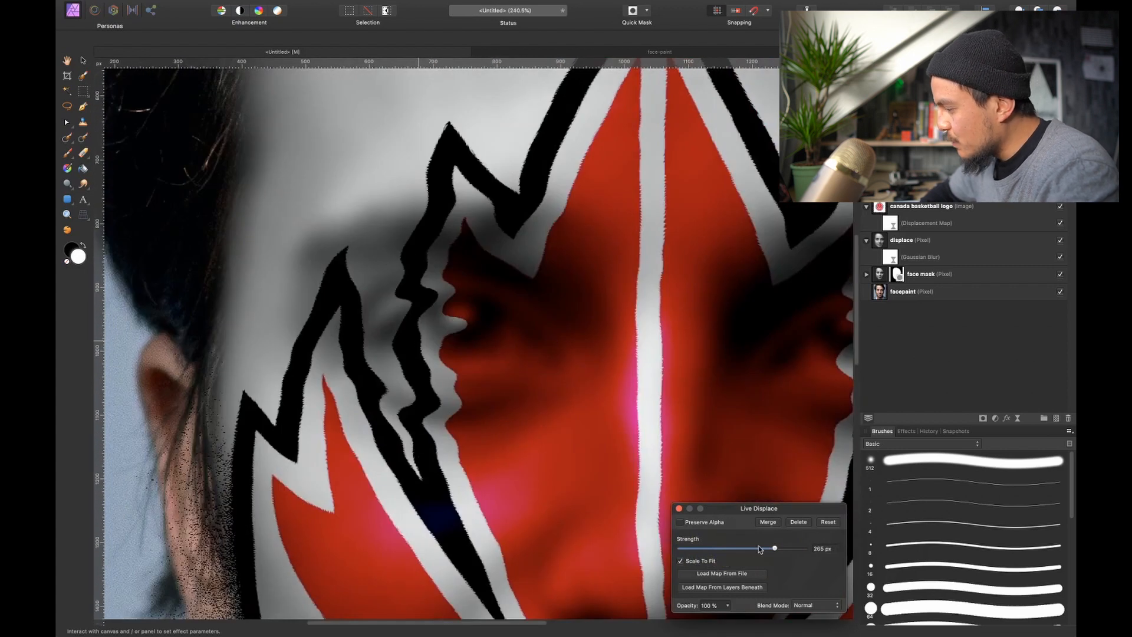
{"action": "mouse_move", "coordinate": [775, 553]}
{"action": "left_mouse_down"}
{"action": "mouse_move", "coordinate": [703, 552]}
{"action": "mouse_move", "coordinate": [758, 559]}
{"action": "left_mouse_up"}
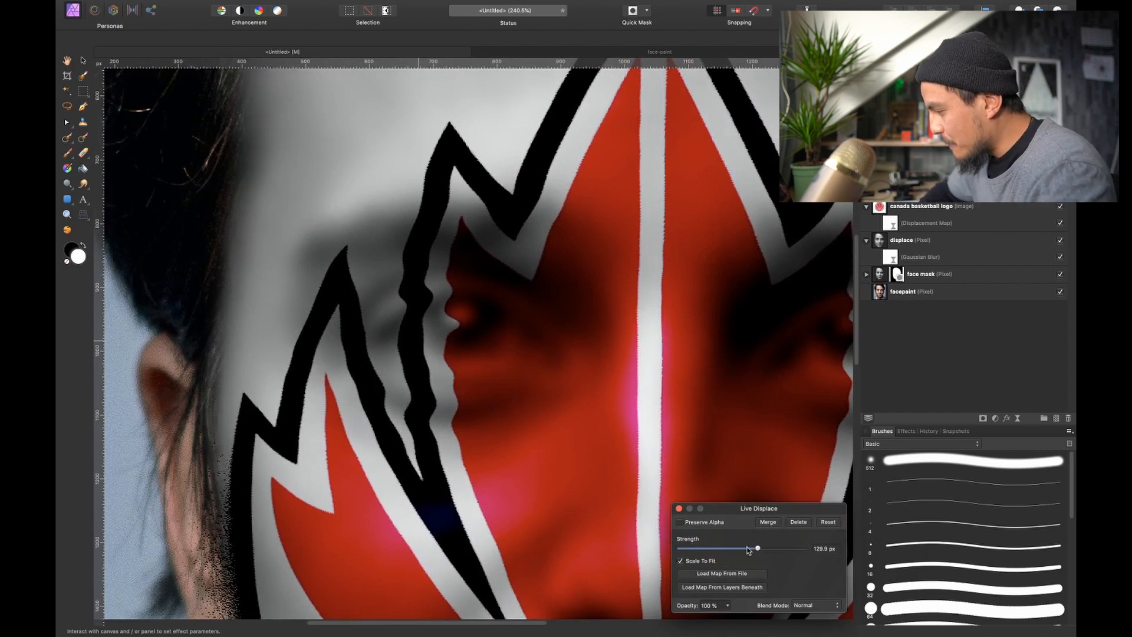
{"action": "left_click_drag", "start_coordinate": [748, 550], "coordinate": [750, 550]}
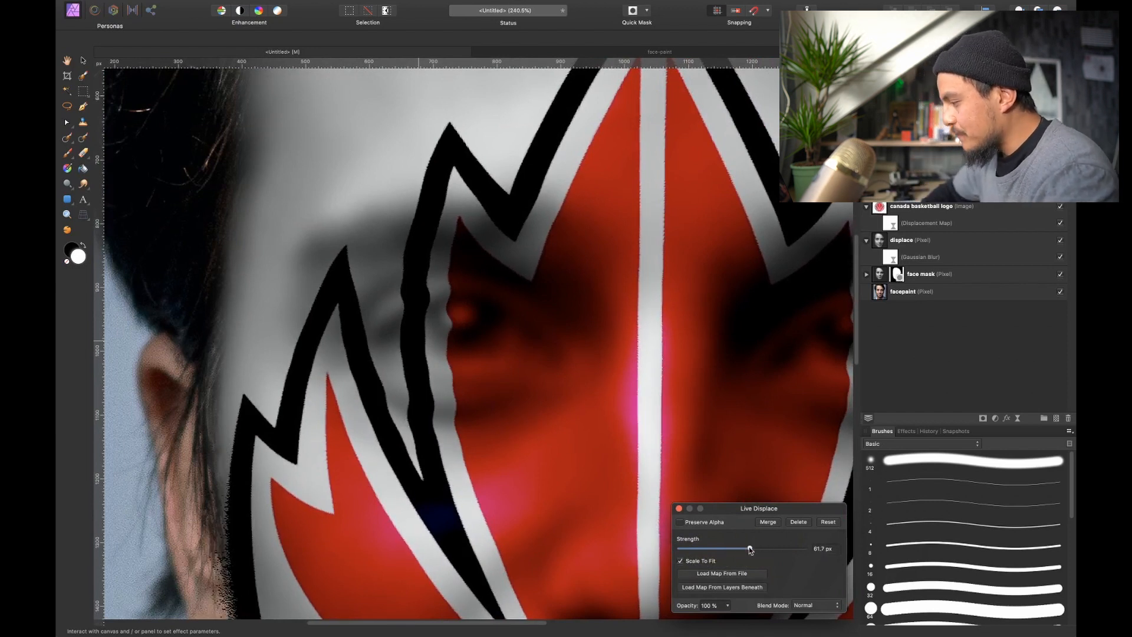
- Hide the canada basketball logo layer to examine the blurred face around the eyes and nose, and show the logo again
{"action": "left_click", "coordinate": [1060, 208]}
{"action": "scroll", "coordinate": [493, 437], "scroll_direction": "down", "scroll_amount": 4}
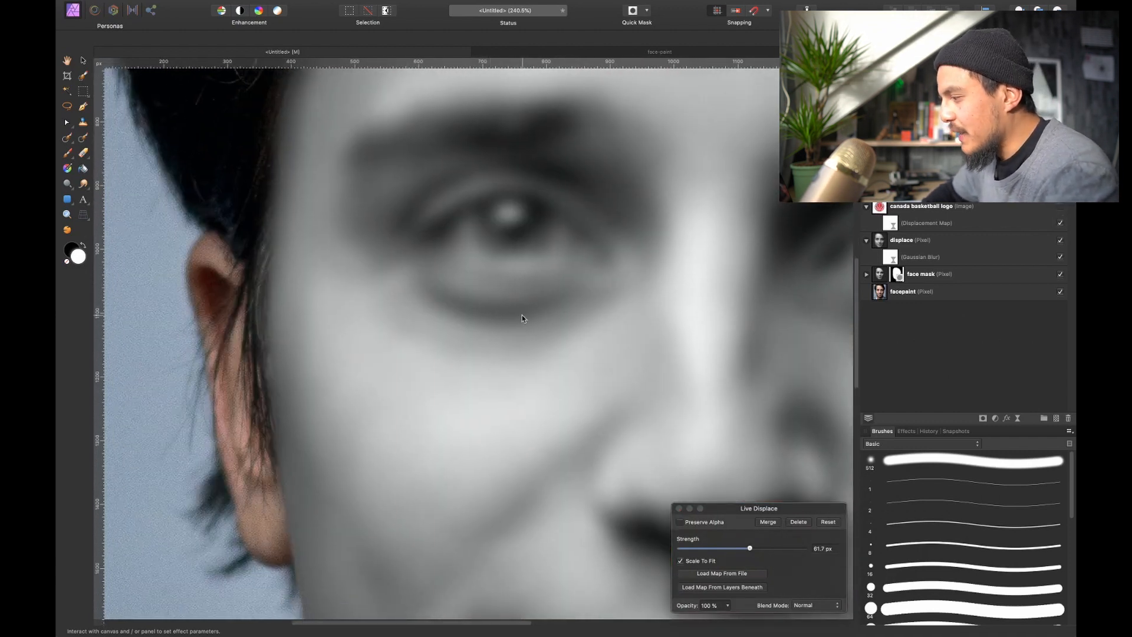
{"action": "scroll", "coordinate": [581, 321], "scroll_direction": "right", "scroll_amount": 5}
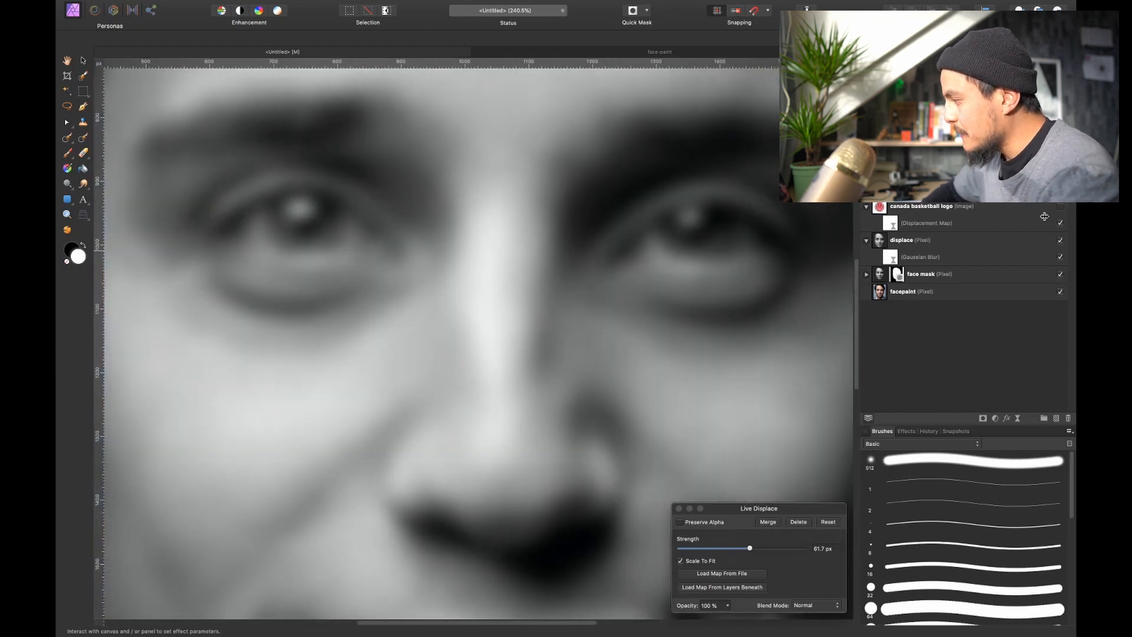
{"action": "left_click", "coordinate": [1060, 207]}
{"action": "scroll", "coordinate": [484, 359], "scroll_direction": "left", "scroll_amount": 2}
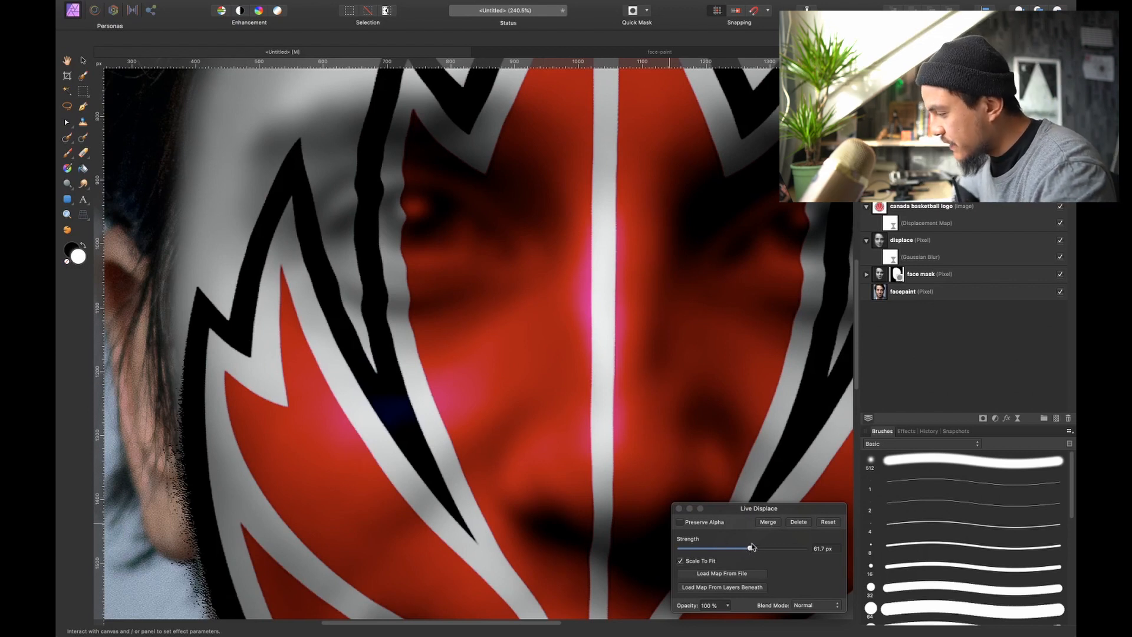
- Set the logo's Displace strength to -114 px, check the distortion up close and close the filter settings
{"action": "mouse_move", "coordinate": [751, 551]}
{"action": "left_mouse_down"}
{"action": "mouse_move", "coordinate": [720, 546]}
{"action": "mouse_move", "coordinate": [763, 545]}
{"action": "mouse_move", "coordinate": [775, 560]}
{"action": "mouse_move", "coordinate": [718, 545]}
{"action": "mouse_move", "coordinate": [732, 550]}
{"action": "left_mouse_up"}
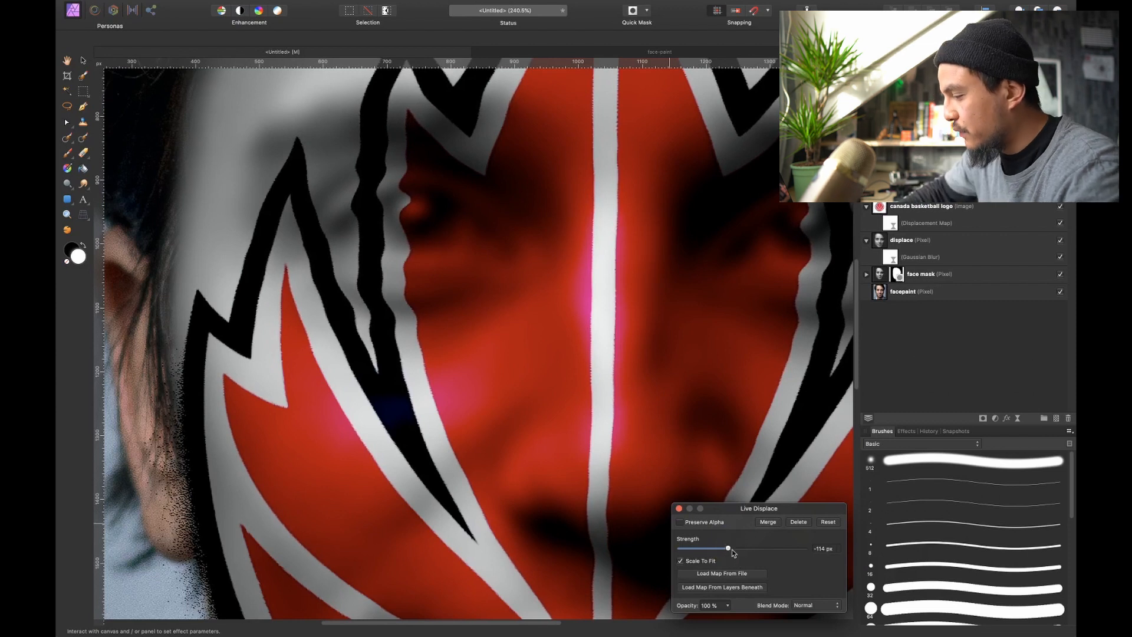
{"action": "key", "text": "super+0"}
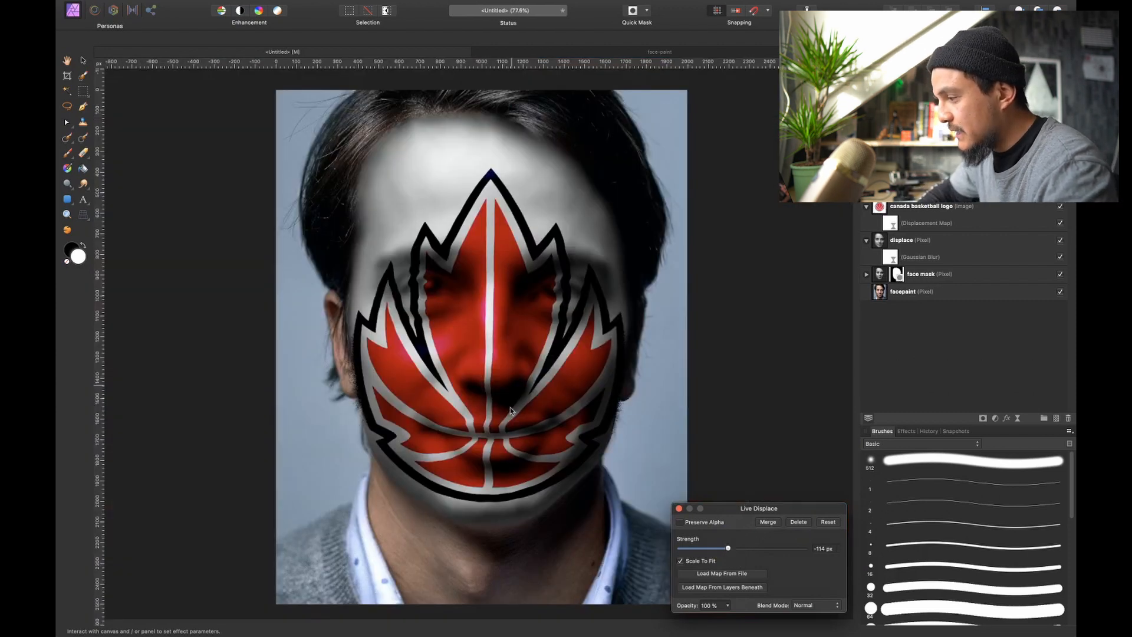
{"action": "scroll", "coordinate": [466, 290], "scroll_direction": "up", "scroll_amount": 5}
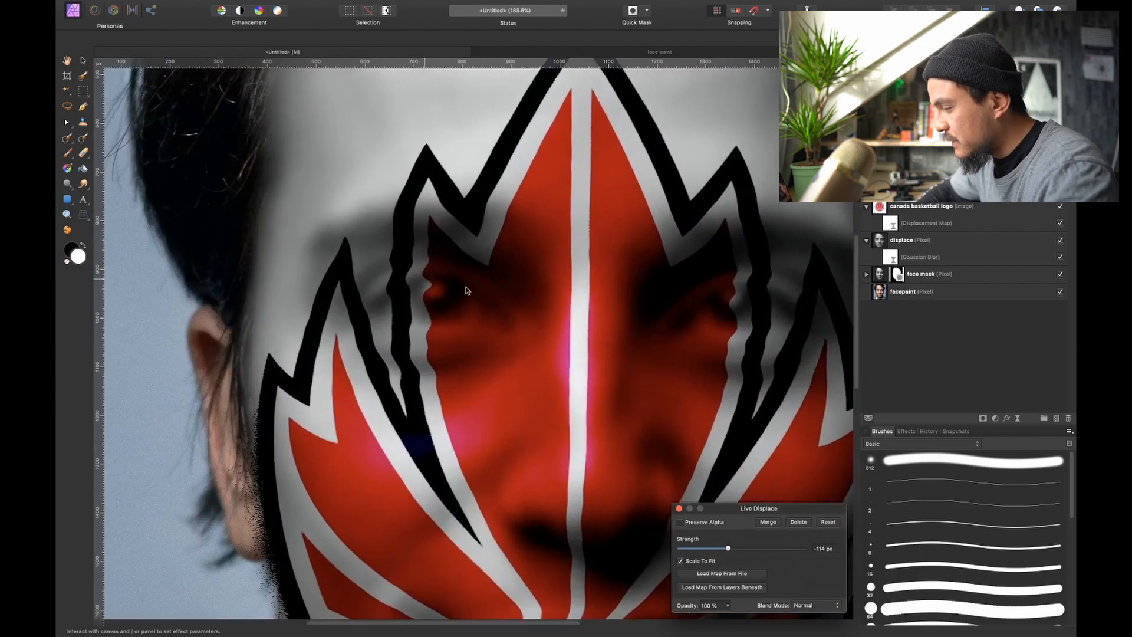
{"action": "scroll", "coordinate": [653, 489], "scroll_direction": "down", "scroll_amount": 2}
{"action": "left_click", "coordinate": [678, 508]}
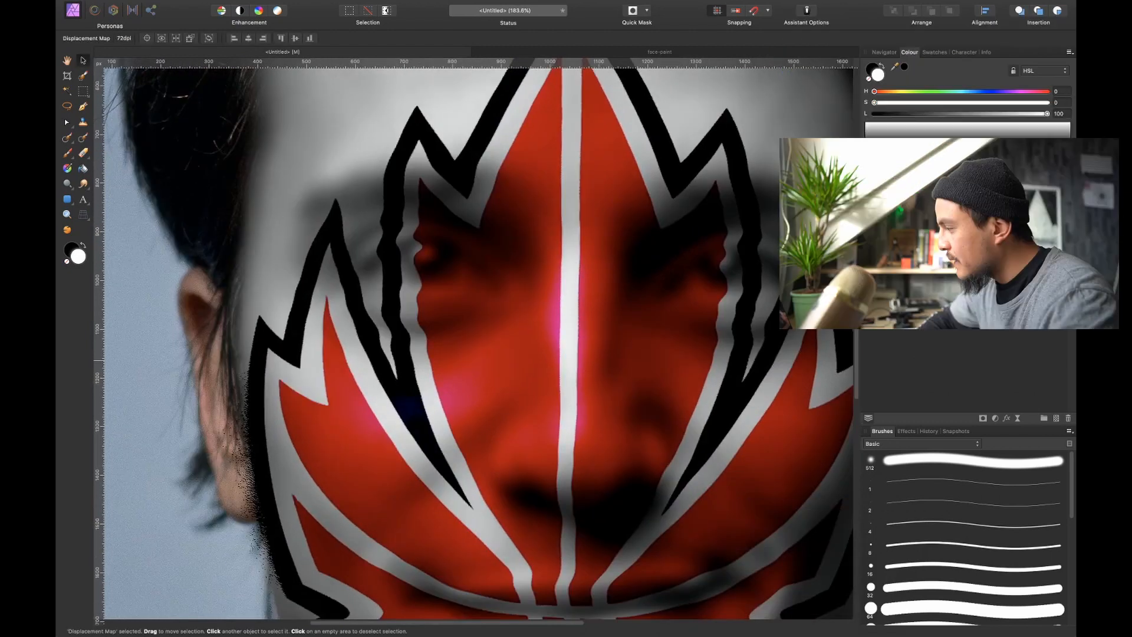
- Hide the displace layer so the logo sits on the sharp face, and fit the whole portrait in view
{"action": "left_click", "coordinate": [971, 211]}
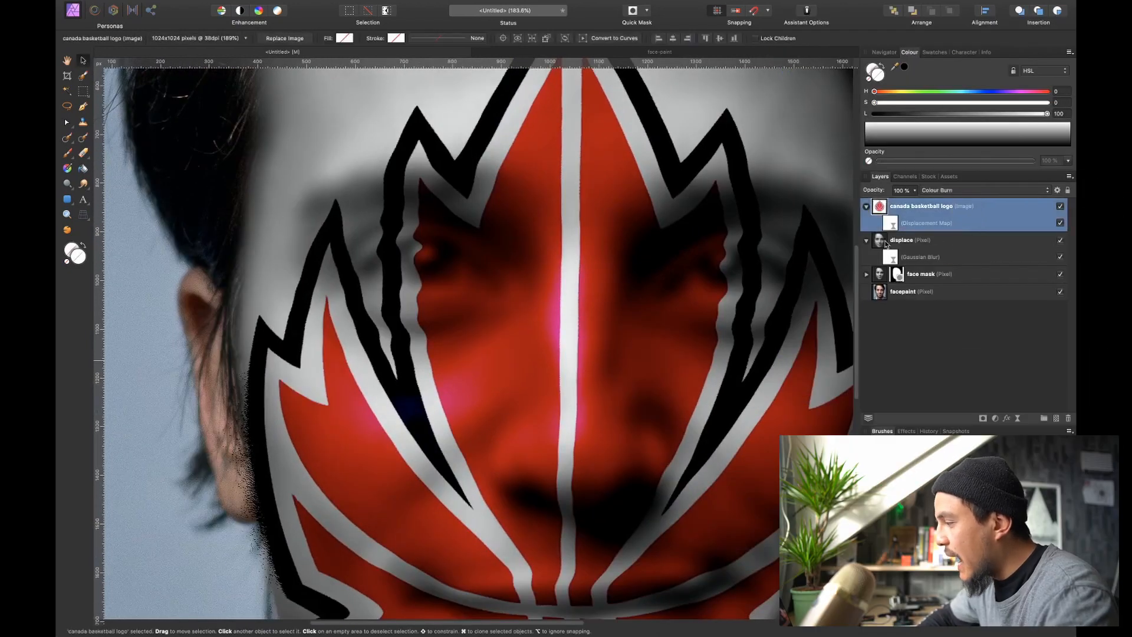
{"action": "left_click", "coordinate": [1060, 241]}
{"action": "key", "text": "super+0"}
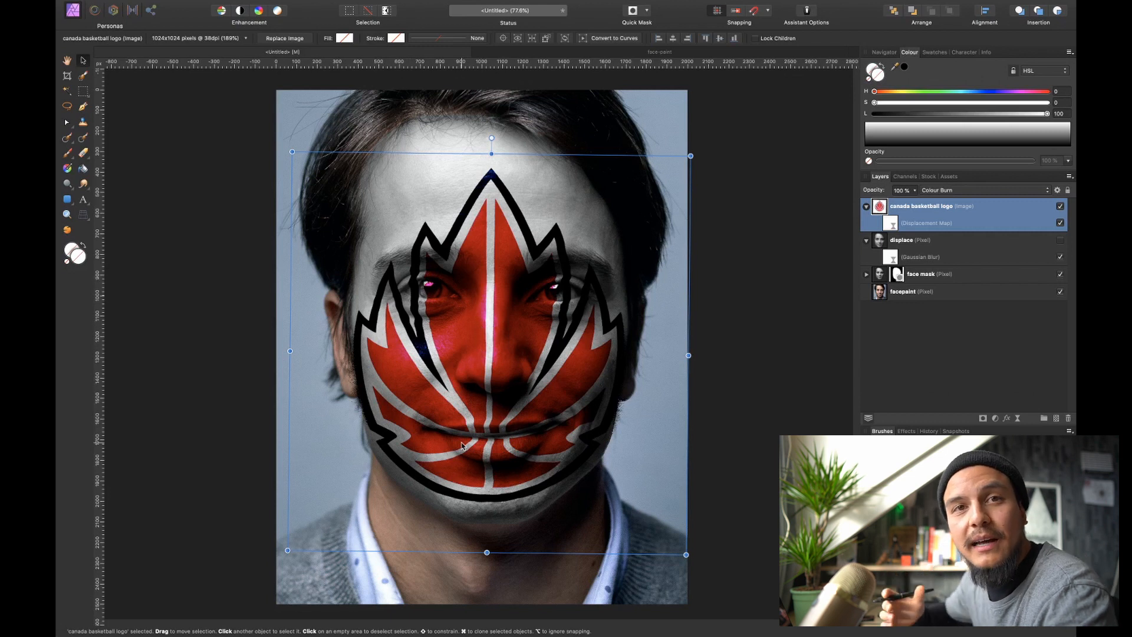
- Compare the logo around the eyes and cheeks with its Displacement Map off and on, leave it on and deselect everything
{"action": "left_click", "coordinate": [1060, 222]}
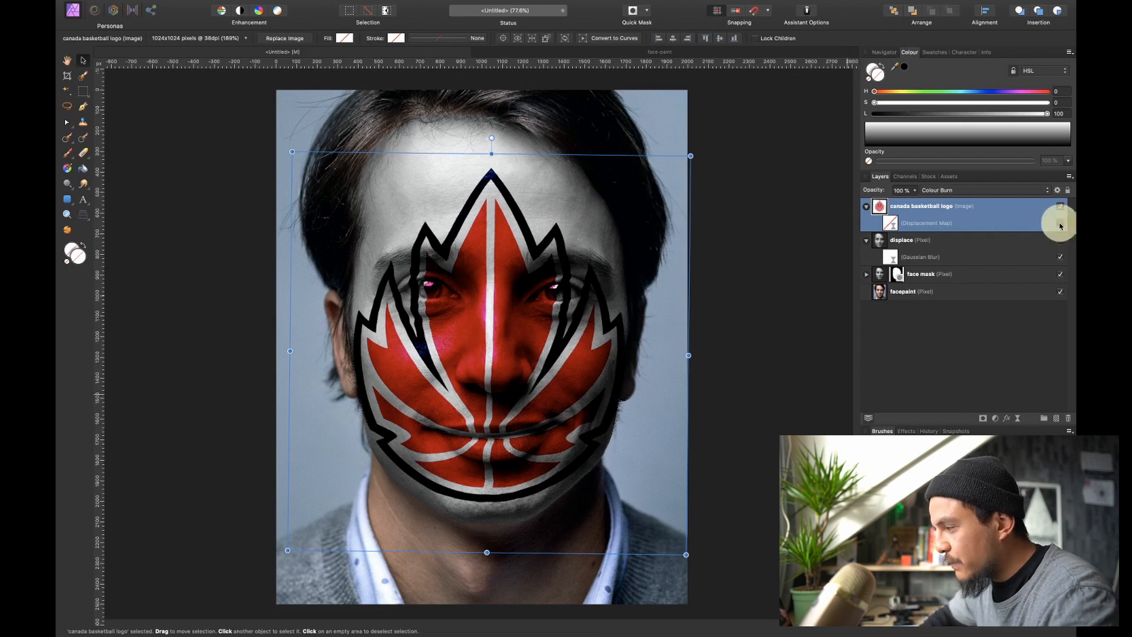
{"action": "scroll", "coordinate": [540, 310], "scroll_direction": "up", "scroll_amount": 5}
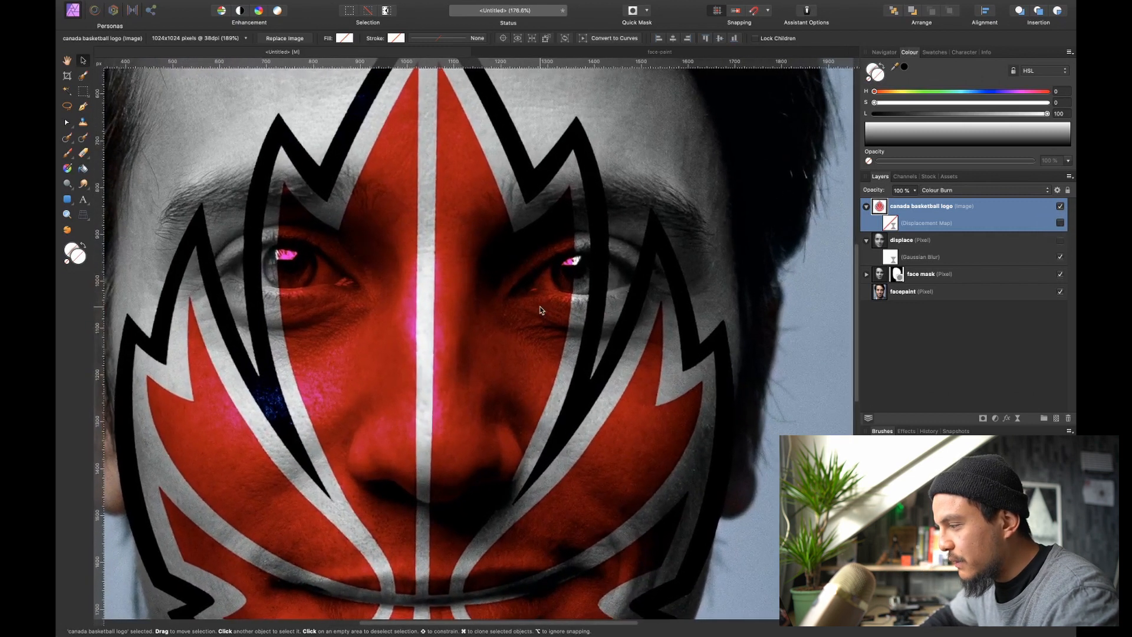
{"action": "scroll", "coordinate": [540, 310], "scroll_direction": "left", "scroll_amount": 2}
{"action": "scroll", "coordinate": [541, 310], "scroll_direction": "right", "scroll_amount": 1}
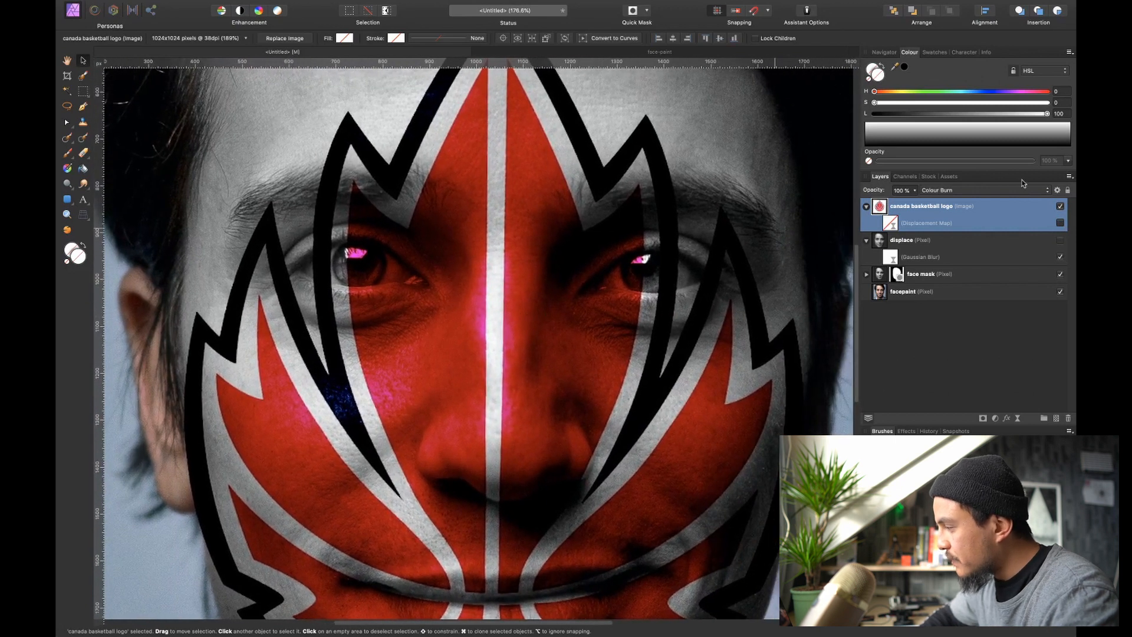
{"action": "left_click", "coordinate": [1060, 223]}
{"action": "left_click", "coordinate": [1061, 223]}
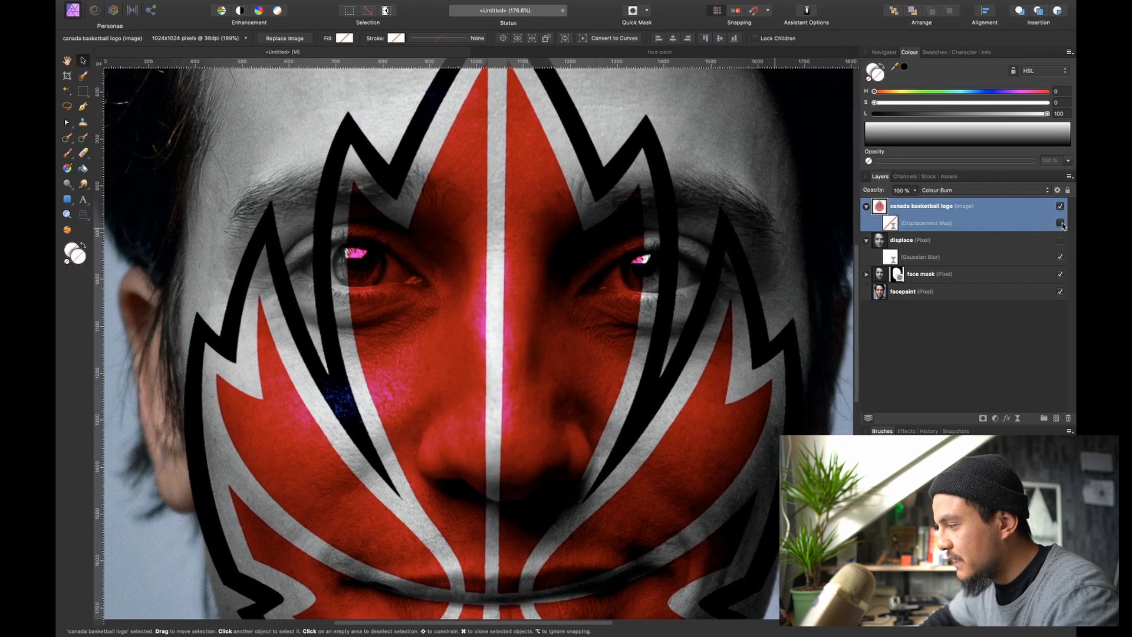
{"action": "left_click", "coordinate": [1061, 223]}
{"action": "left_click", "coordinate": [1060, 223]}
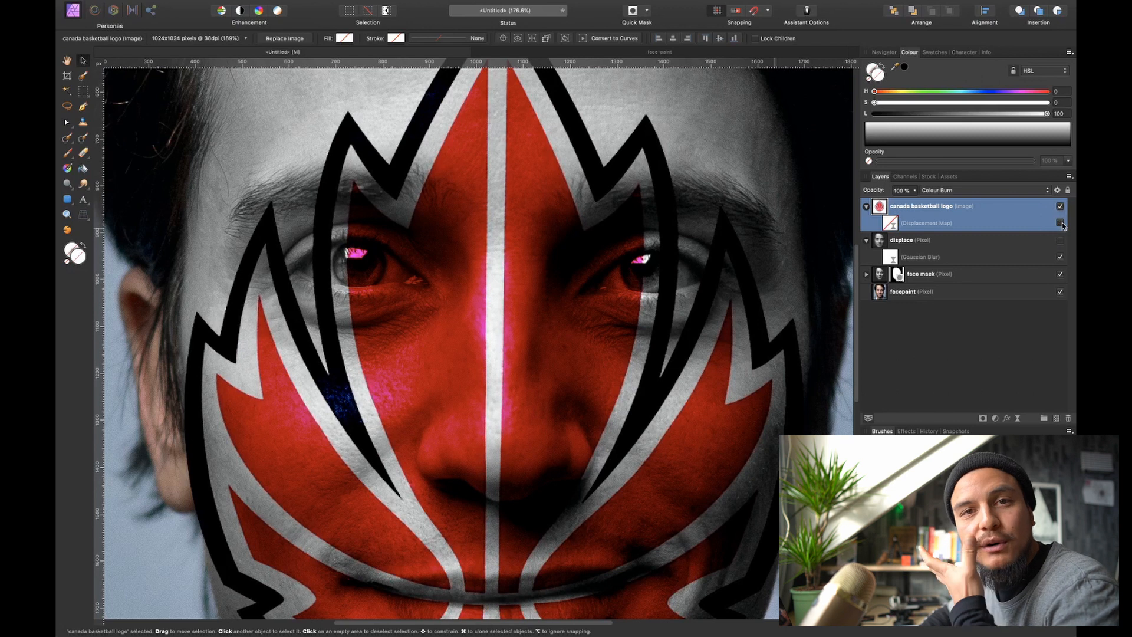
{"action": "left_click", "coordinate": [1060, 223]}
{"action": "left_click", "coordinate": [1060, 223]}
{"action": "left_click", "coordinate": [1061, 223]}
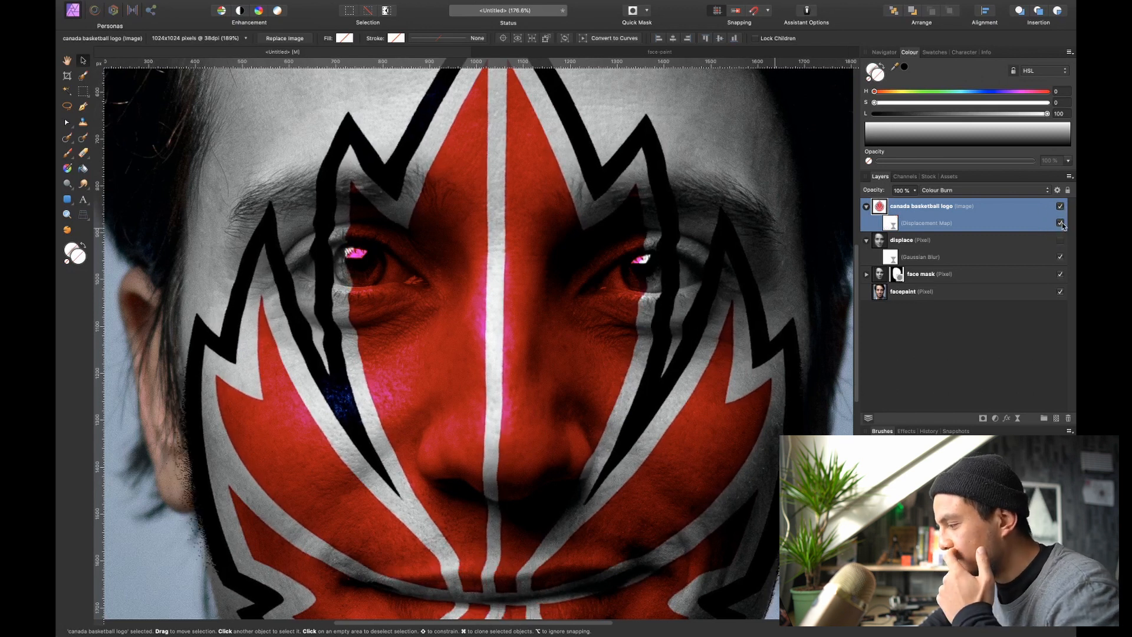
{"action": "key", "text": "ctrl+0"}
{"action": "key", "text": "ctrl+d"}
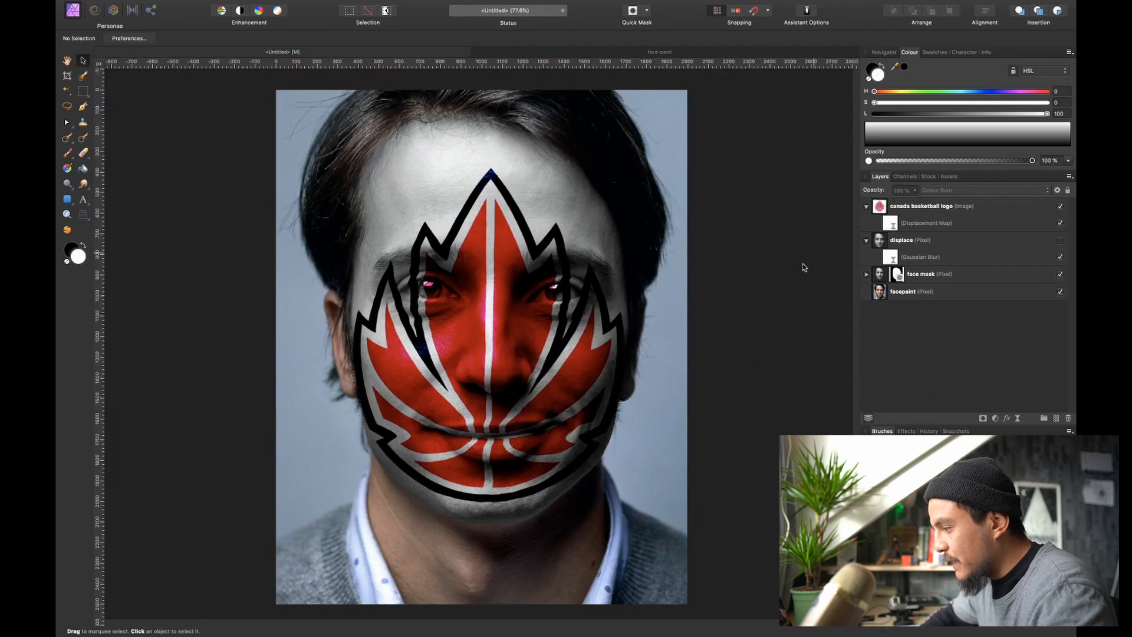
- Isolate the canada basketball logo layer and examine the displaced outline and stray pixels along both outer edges
{"action": "scroll", "coordinate": [589, 411], "scroll_direction": "up", "scroll_amount": 8}
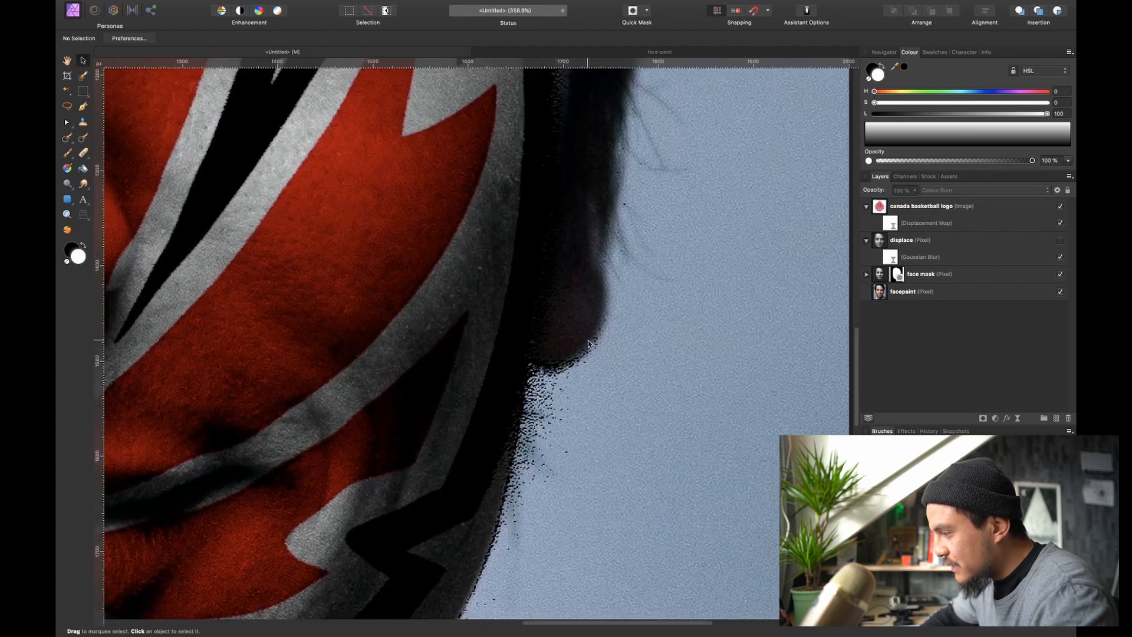
{"action": "left_click", "coordinate": [879, 204], "text": "alt"}
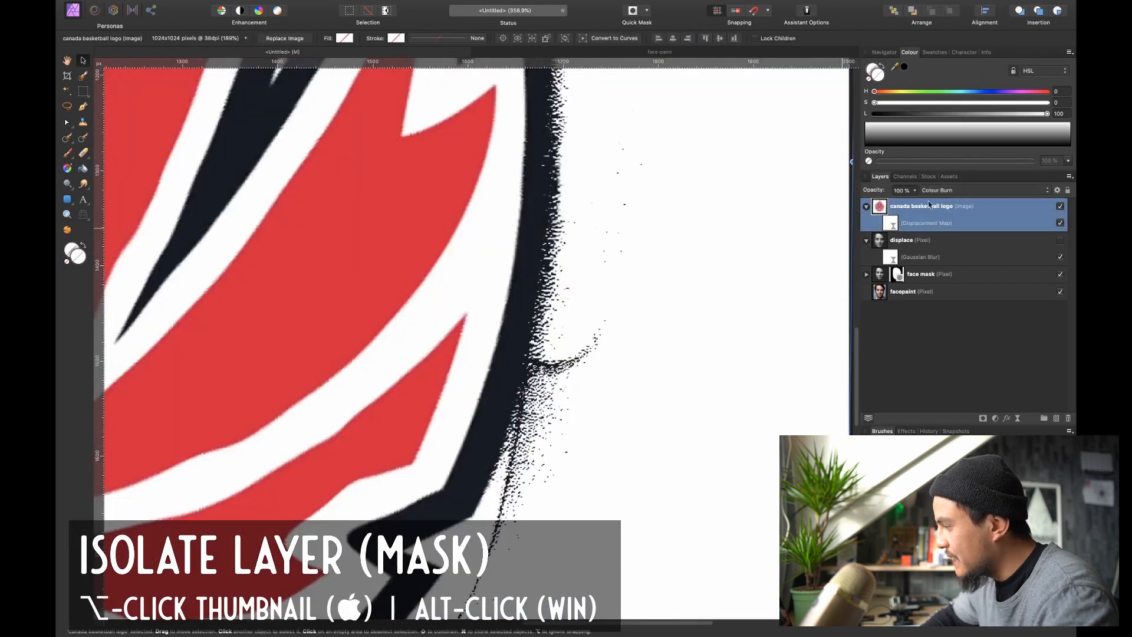
{"action": "scroll", "coordinate": [391, 397], "scroll_direction": "up", "scroll_amount": 10}
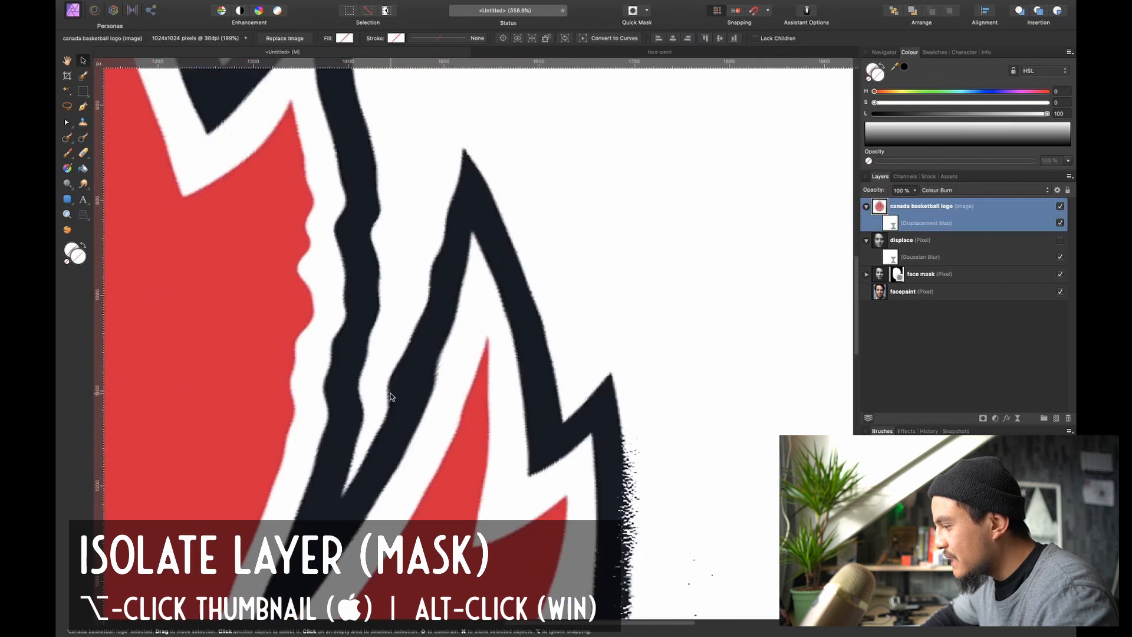
{"action": "scroll", "coordinate": [651, 413], "scroll_direction": "down", "scroll_amount": 10}
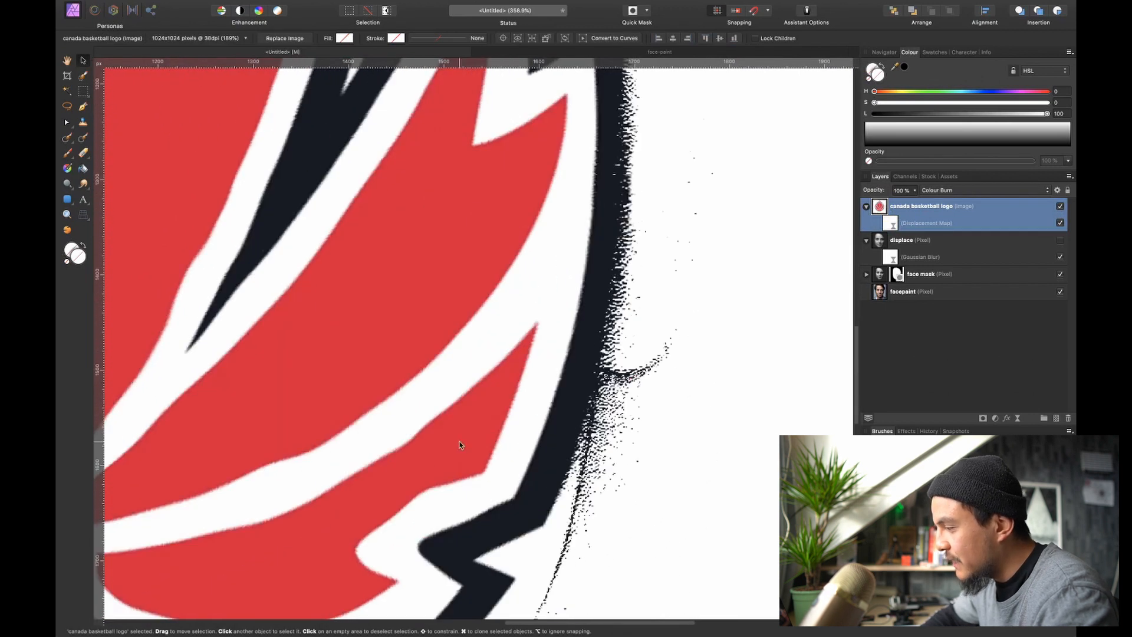
{"action": "scroll", "coordinate": [460, 443], "scroll_direction": "left", "scroll_amount": 15}
{"action": "scroll", "coordinate": [470, 179], "scroll_direction": "up", "scroll_amount": 5}
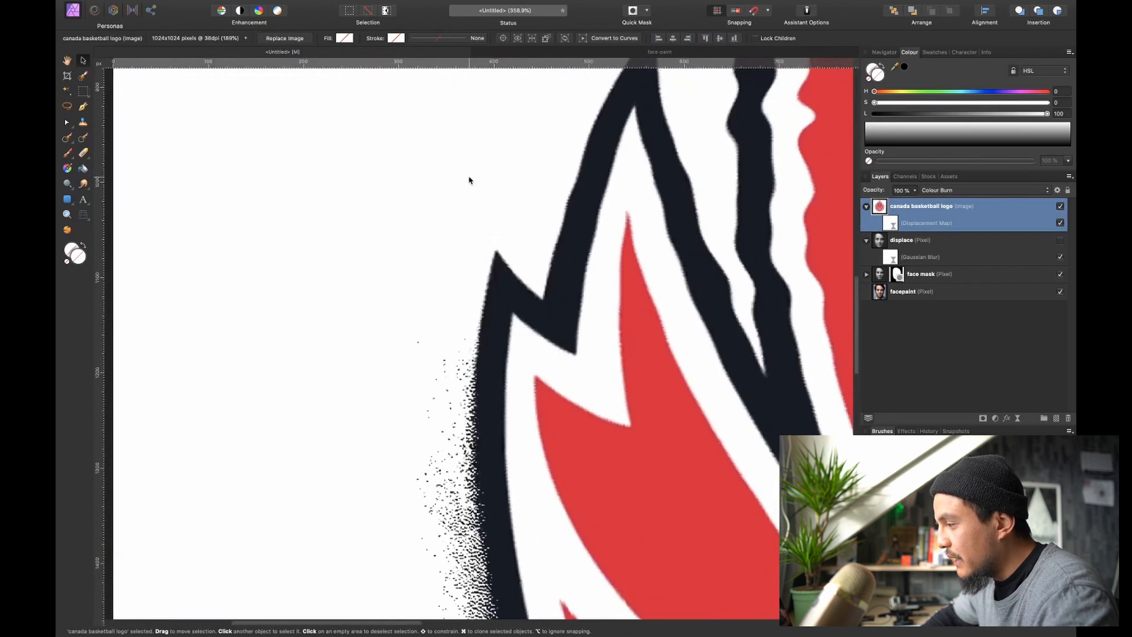
{"action": "scroll", "coordinate": [469, 177], "scroll_direction": "up", "scroll_amount": 6}
{"action": "scroll", "coordinate": [469, 177], "scroll_direction": "down", "scroll_amount": 10}
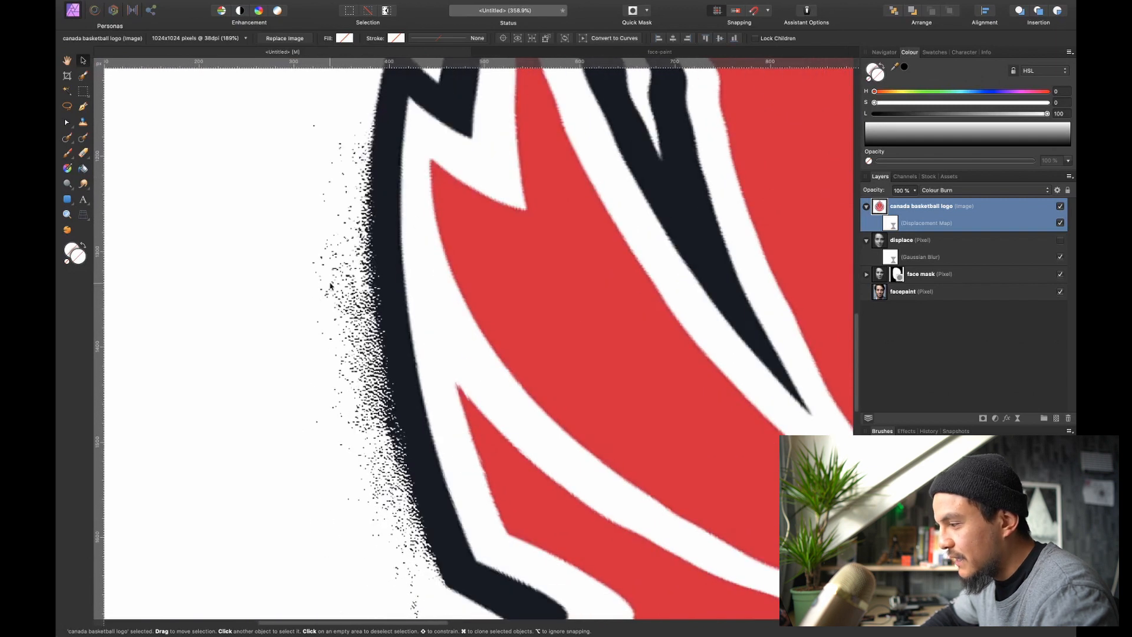
- Load the face mask layer's mask as a selection and add it as a mask to the canada basketball logo layer
{"action": "key", "text": "super+0"}
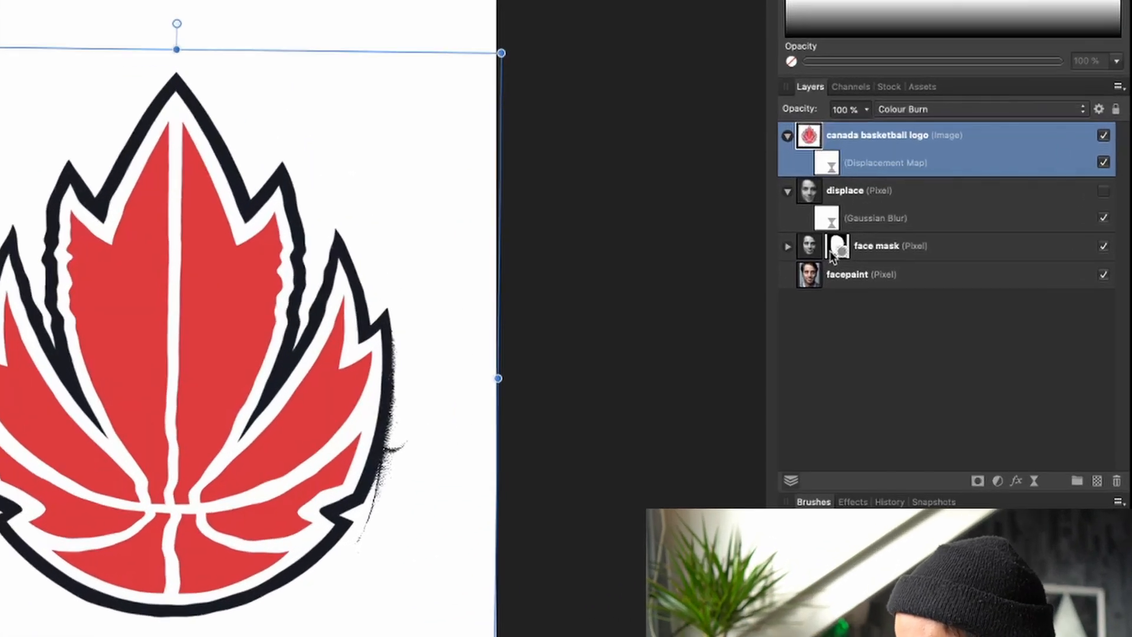
{"action": "left_click", "coordinate": [842, 247], "text": "super"}
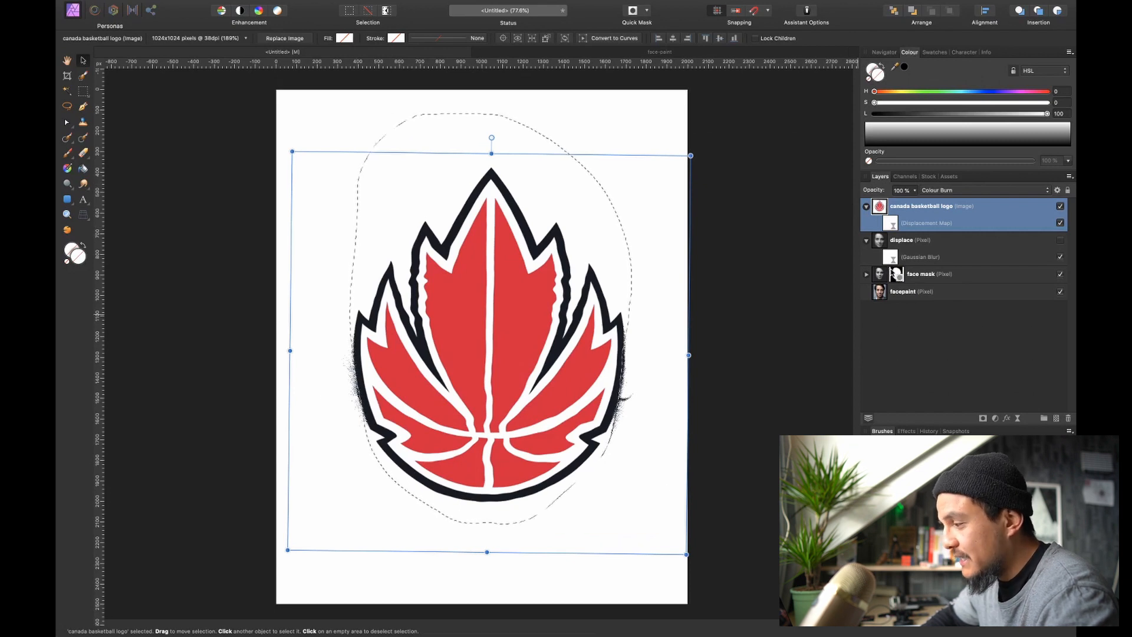
{"action": "left_click", "coordinate": [984, 418]}
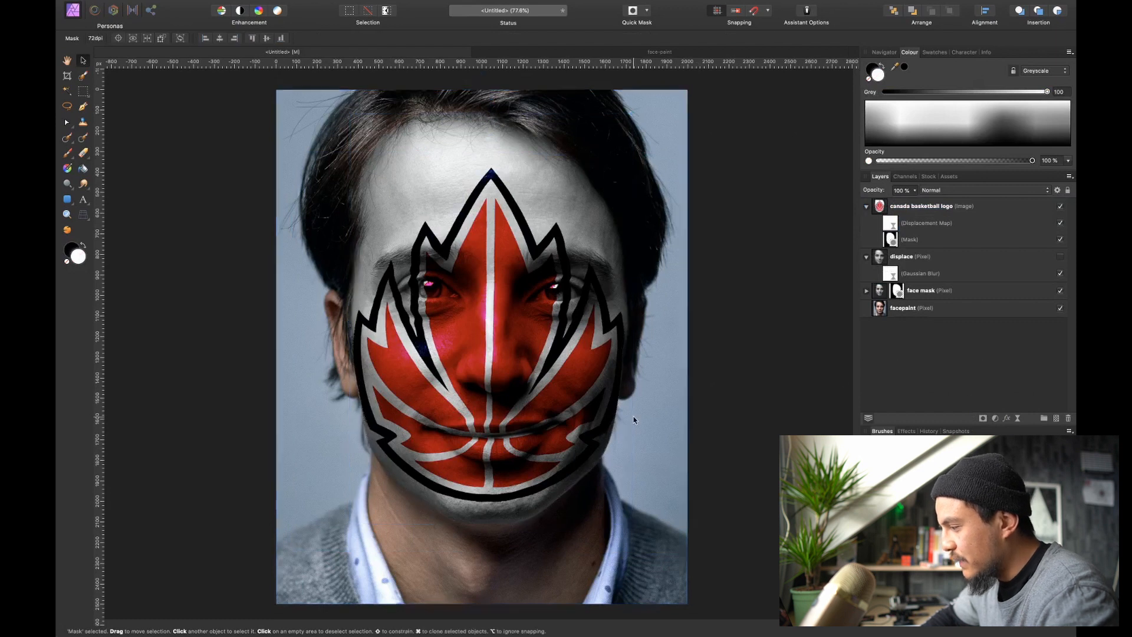
- Isolate the masked logo layer and compare its outer edges with the mask off and on, leaving the mask on
{"action": "scroll", "coordinate": [634, 417], "scroll_direction": "up", "scroll_amount": 5}
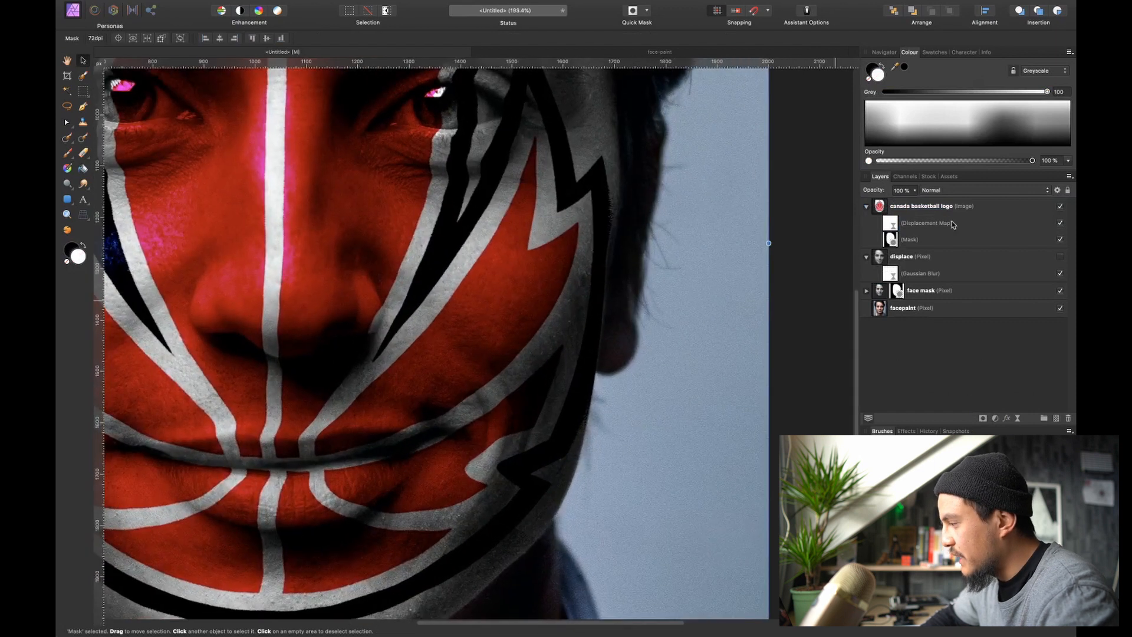
{"action": "left_click", "coordinate": [881, 206], "text": "alt"}
{"action": "scroll", "coordinate": [581, 487], "scroll_direction": "down", "scroll_amount": 2}
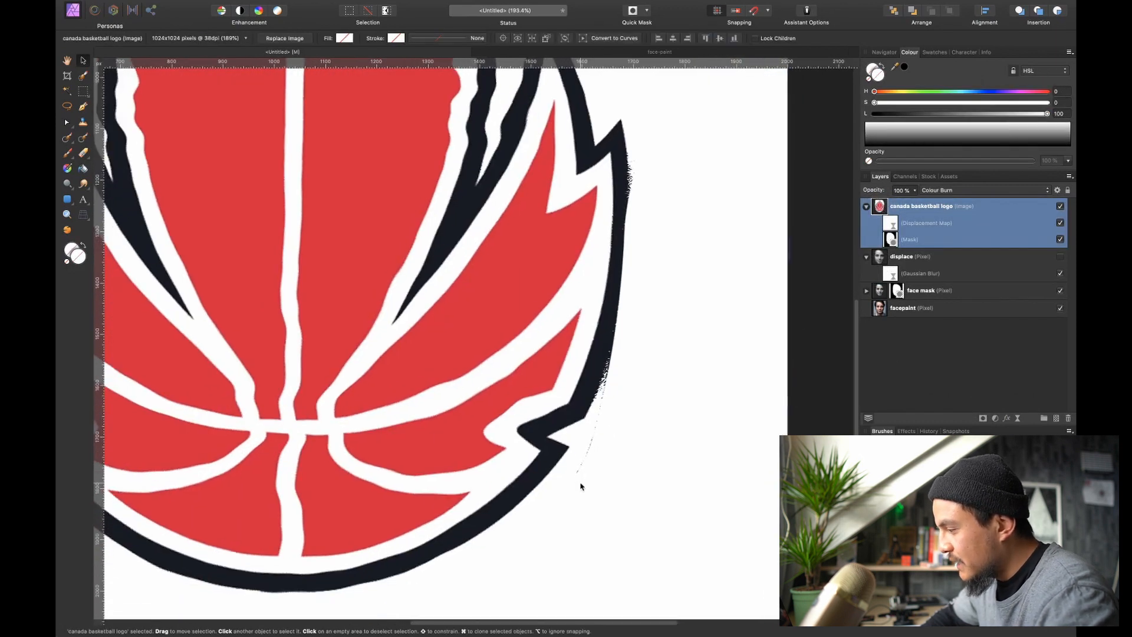
{"action": "scroll", "coordinate": [598, 404], "scroll_direction": "left", "scroll_amount": 6}
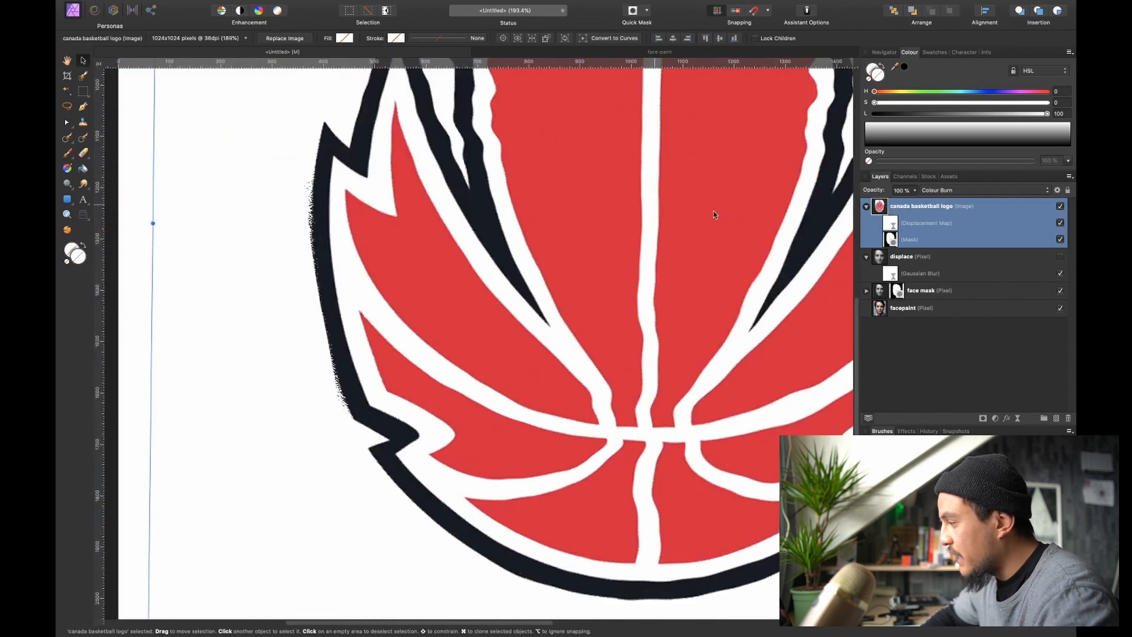
{"action": "left_click", "coordinate": [1060, 239]}
{"action": "left_click", "coordinate": [1060, 239]}
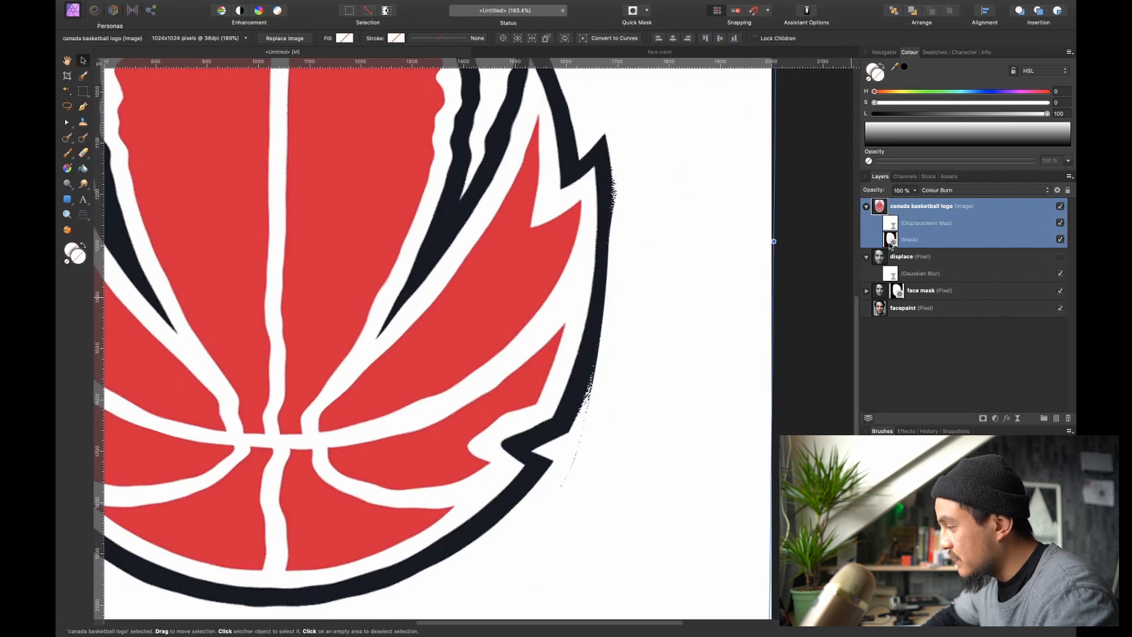
- Leave the isolated view by selecting the logo's mask, and examine the paint edges along the jaw, cheek and temple
{"action": "left_click", "coordinate": [891, 242]}
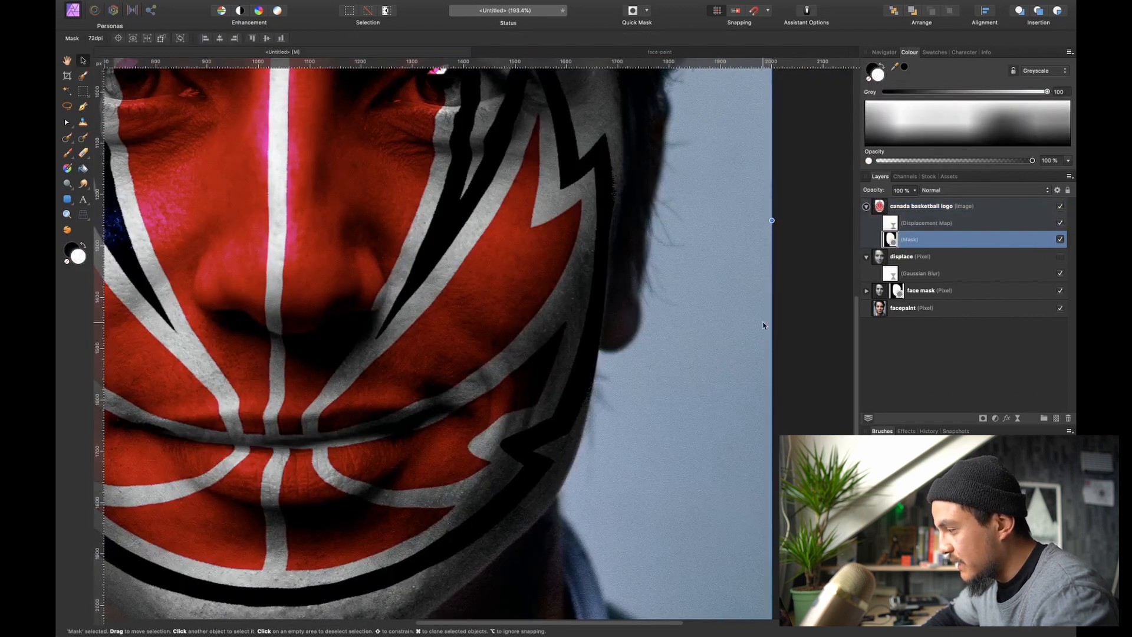
{"action": "scroll", "coordinate": [599, 450], "scroll_direction": "down", "scroll_amount": 1}
{"action": "scroll", "coordinate": [561, 470], "scroll_direction": "down", "scroll_amount": 1}
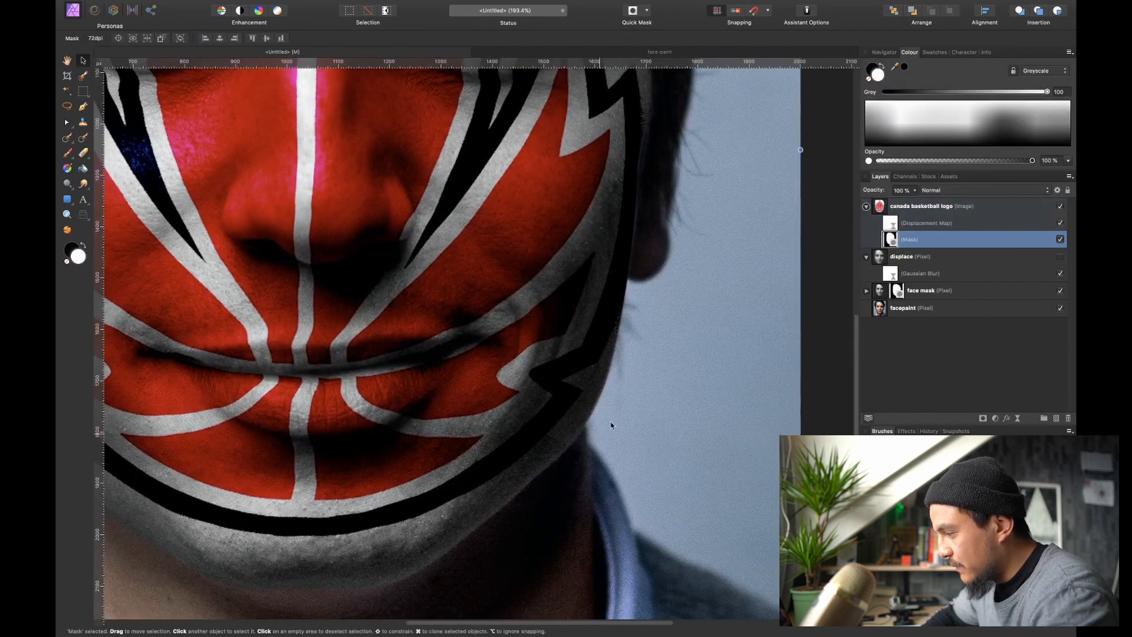
{"action": "scroll", "coordinate": [742, 343], "scroll_direction": "up", "scroll_amount": 3}
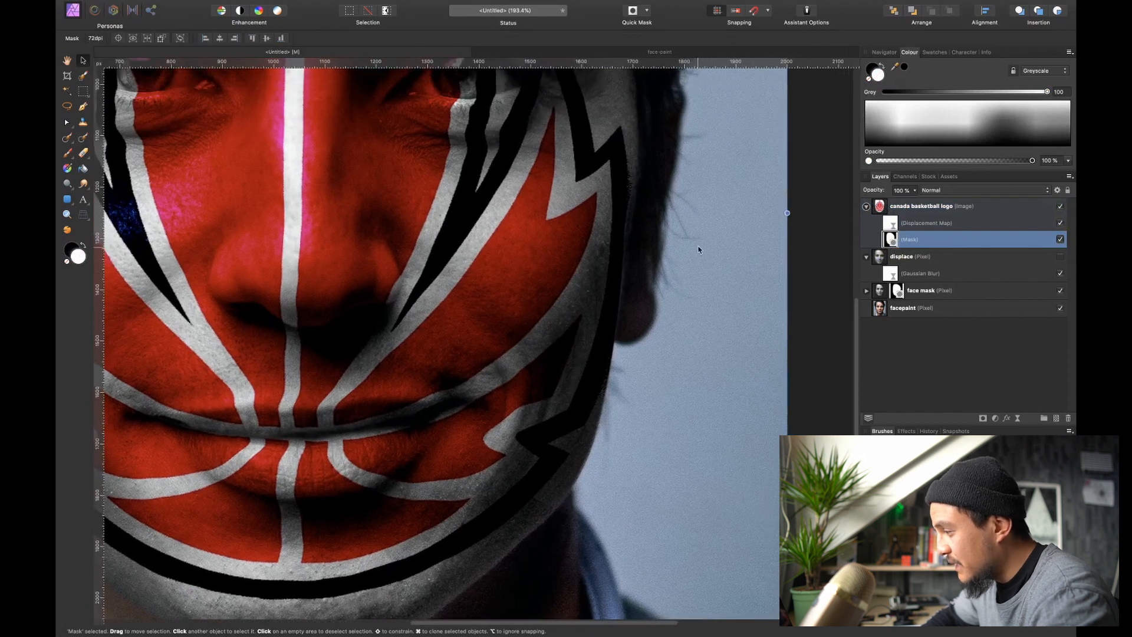
{"action": "scroll", "coordinate": [652, 330], "scroll_direction": "up", "scroll_amount": 3}
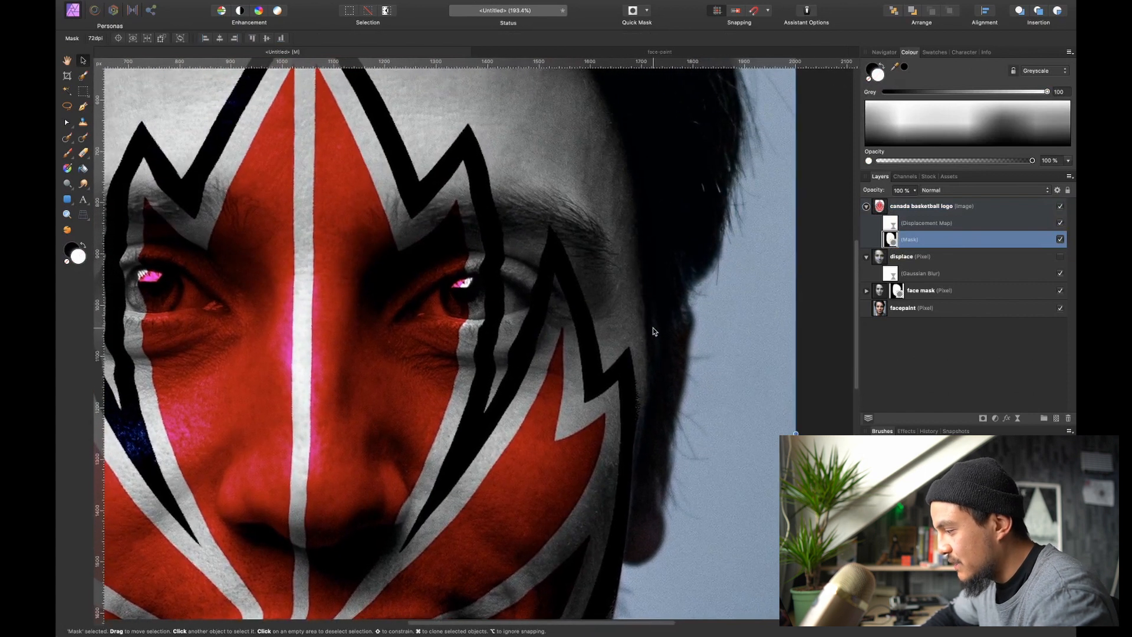
- Group the canada basketball logo, displace and face mask layers into one group above the facepaint layer
{"action": "key", "text": "ctrl+0"}
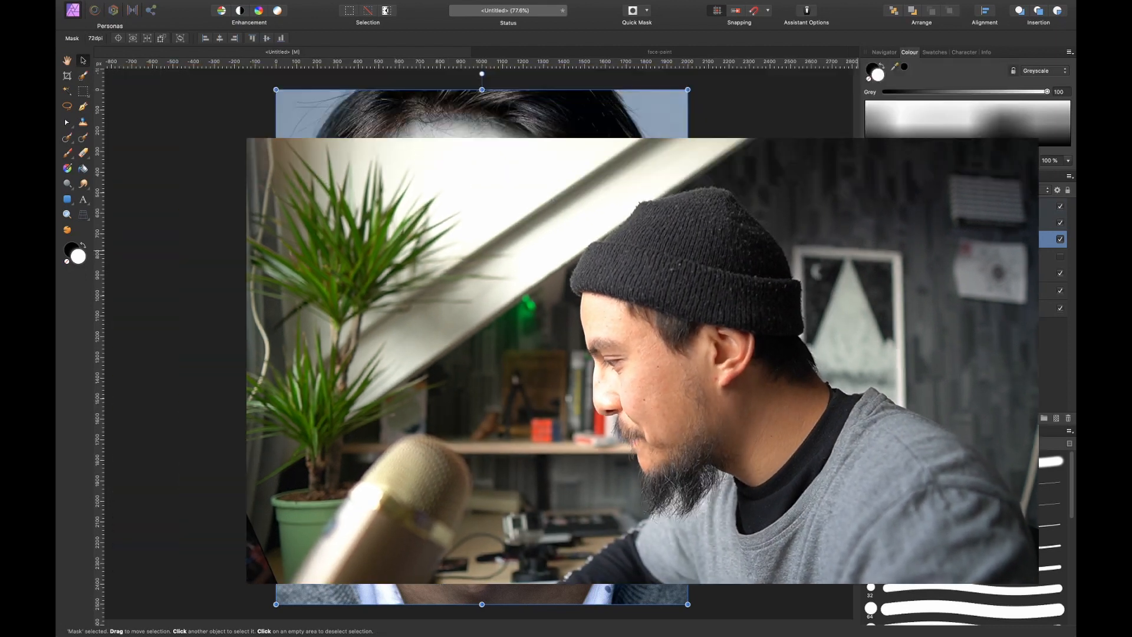
{"action": "left_click", "coordinate": [950, 291], "text": "shift"}
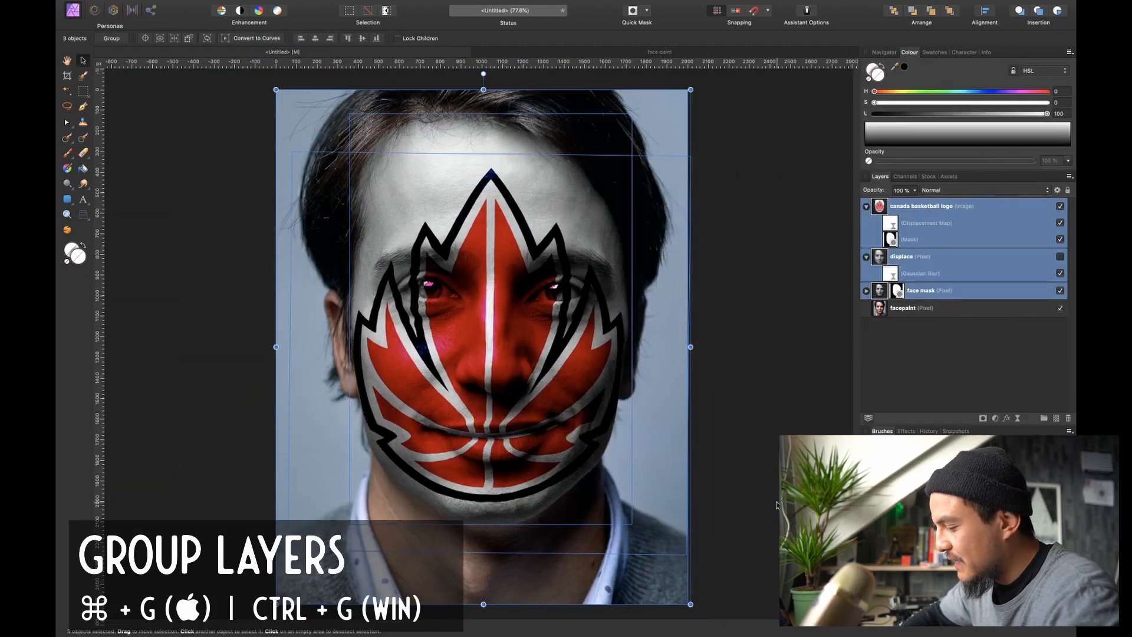
{"action": "key", "text": "super+g"}
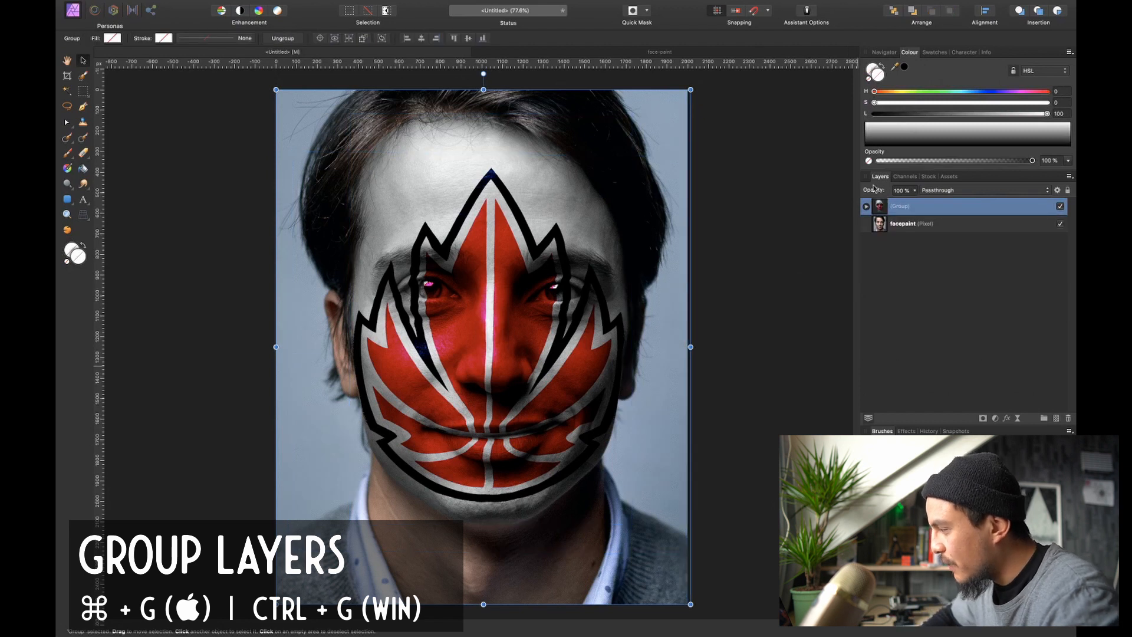
- Expand the new group and add an empty mask layer to it
{"action": "left_click", "coordinate": [867, 206]}
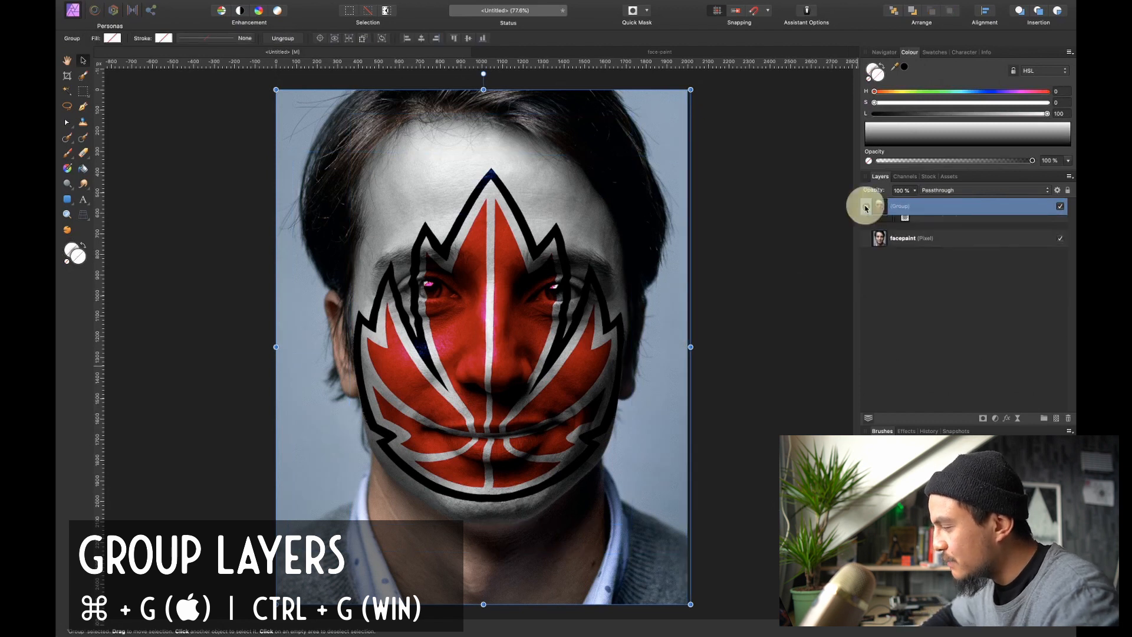
{"action": "left_click", "coordinate": [983, 418]}
{"action": "left_click", "coordinate": [906, 223]}
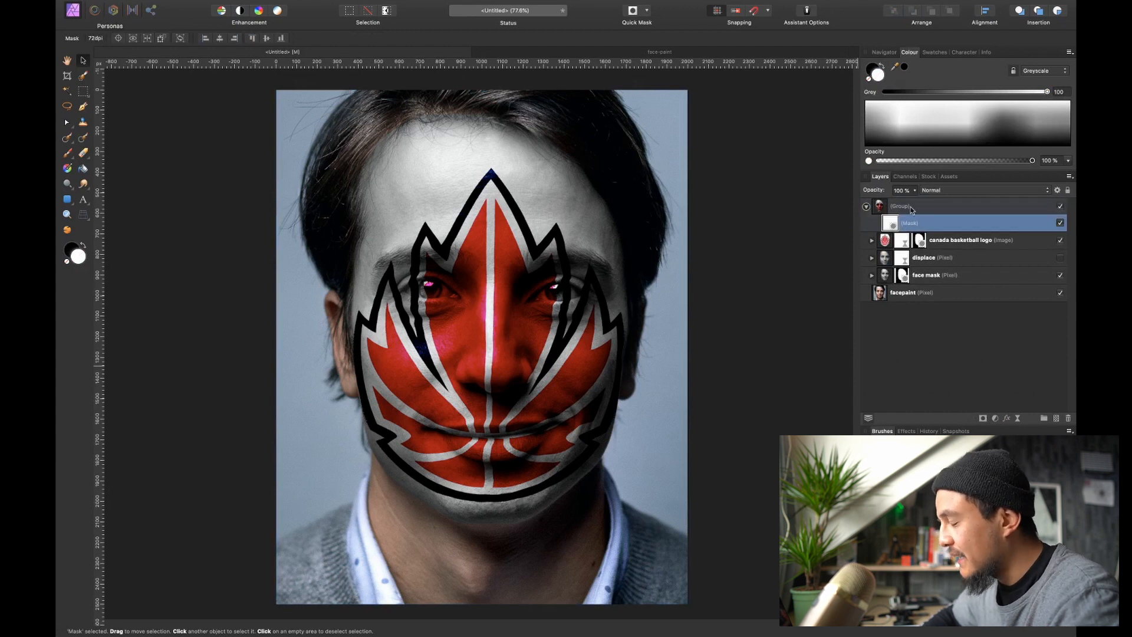
- Paint black on the group's mask with a brush about 37.1 px wide to uncover the natural eye on the image's left side
{"action": "scroll", "coordinate": [411, 290], "scroll_direction": "up", "scroll_amount": 10}
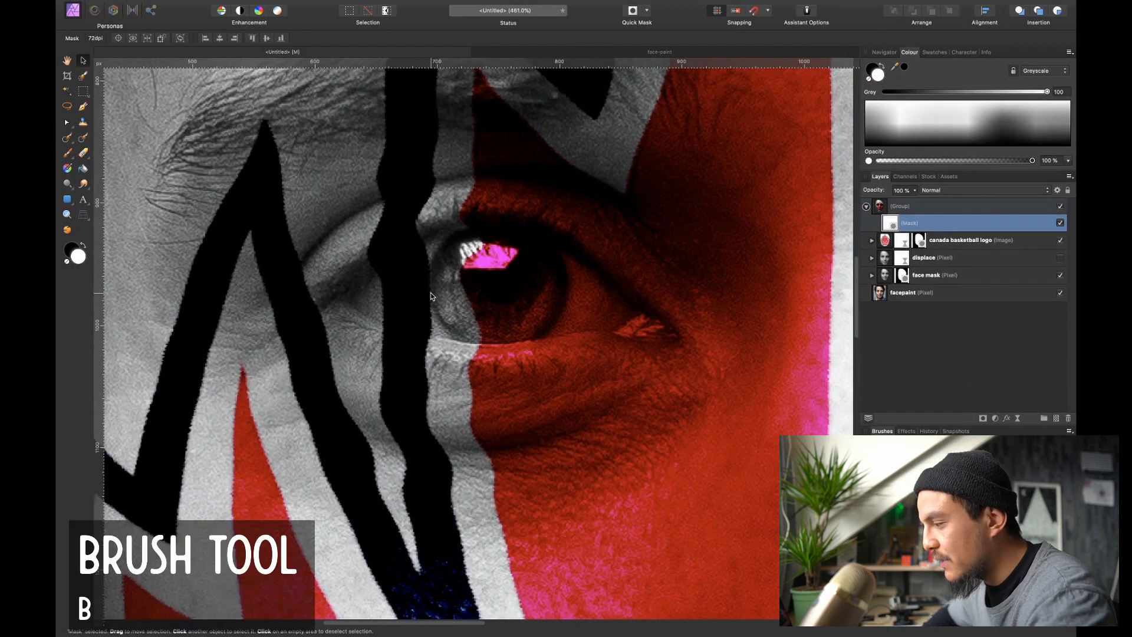
{"action": "key", "text": "b"}
{"action": "key", "text": "x"}
{"action": "key", "text": "bracketleft"}
{"action": "key", "text": "bracketleft"}
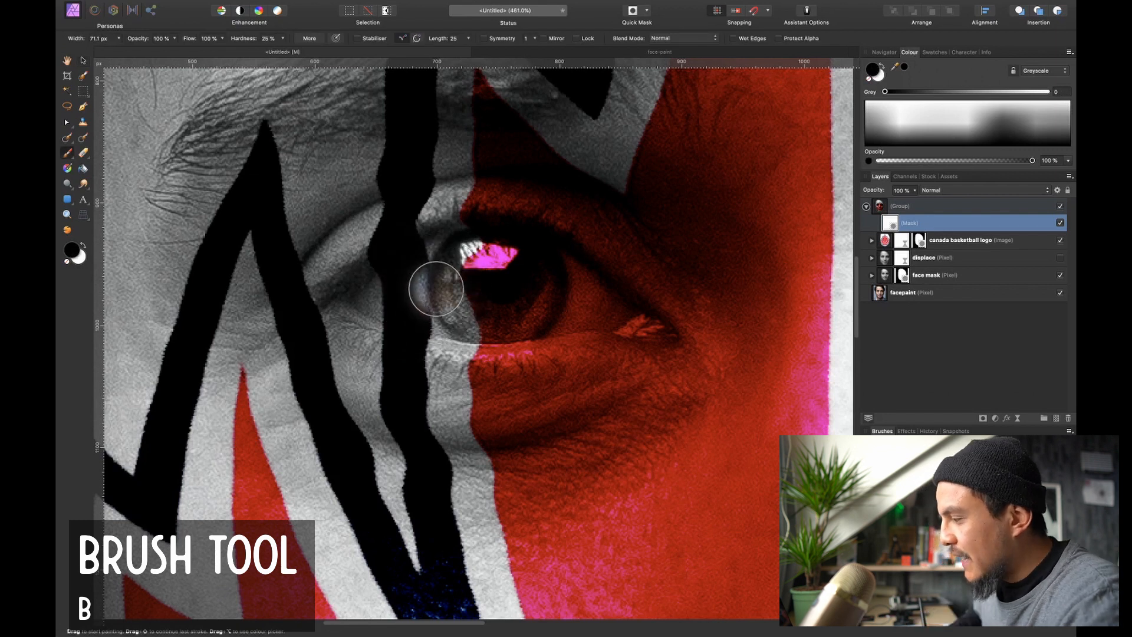
{"action": "key", "text": "bracketleft"}
{"action": "key", "text": "bracketleft"}
{"action": "key", "text": "bracketleft"}
{"action": "key", "text": "bracketleft"}
{"action": "key", "text": "bracketleft"}
{"action": "key", "text": "bracketleft"}
{"action": "mouse_move", "coordinate": [364, 300]}
{"action": "left_mouse_down"}
{"action": "mouse_move", "coordinate": [442, 259]}
{"action": "mouse_move", "coordinate": [498, 248]}
{"action": "mouse_move", "coordinate": [539, 256]}
{"action": "mouse_move", "coordinate": [529, 256]}
{"action": "mouse_move", "coordinate": [670, 335]}
{"action": "mouse_move", "coordinate": [613, 321]}
{"action": "mouse_move", "coordinate": [511, 325]}
{"action": "mouse_move", "coordinate": [408, 299]}
{"action": "mouse_move", "coordinate": [559, 288]}
{"action": "mouse_move", "coordinate": [506, 287]}
{"action": "mouse_move", "coordinate": [551, 296]}
{"action": "mouse_move", "coordinate": [561, 292]}
{"action": "mouse_move", "coordinate": [459, 298]}
{"action": "mouse_move", "coordinate": [483, 271]}
{"action": "mouse_move", "coordinate": [580, 276]}
{"action": "left_mouse_up"}
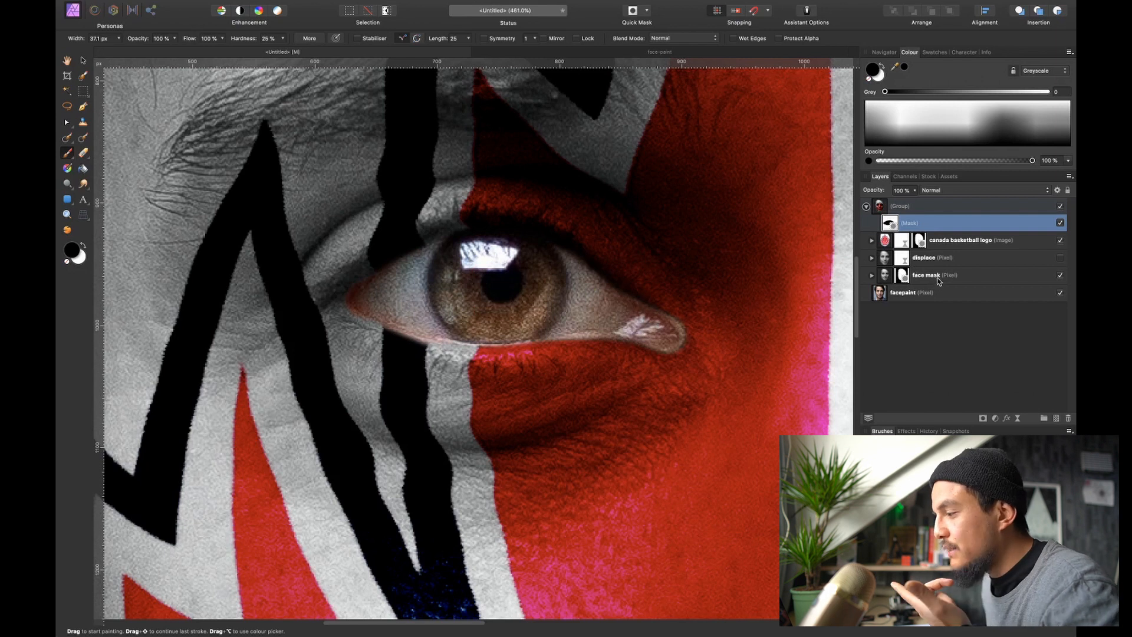
{"action": "mouse_move", "coordinate": [365, 293]}
{"action": "left_mouse_down"}
{"action": "mouse_move", "coordinate": [461, 252]}
{"action": "mouse_move", "coordinate": [622, 304]}
{"action": "mouse_move", "coordinate": [650, 326]}
{"action": "mouse_move", "coordinate": [471, 325]}
{"action": "mouse_move", "coordinate": [549, 316]}
{"action": "mouse_move", "coordinate": [512, 307]}
{"action": "left_mouse_up"}
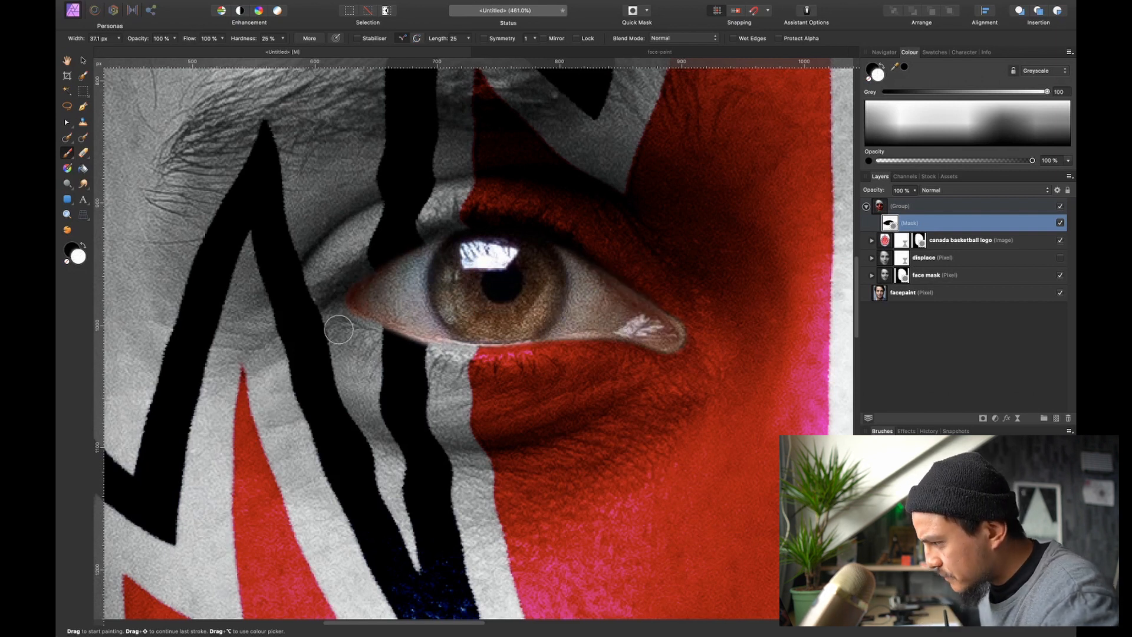
- Paint black on the group's mask over the eye on the image's right side to uncover it as well
{"action": "scroll", "coordinate": [339, 329], "scroll_direction": "right", "scroll_amount": 15}
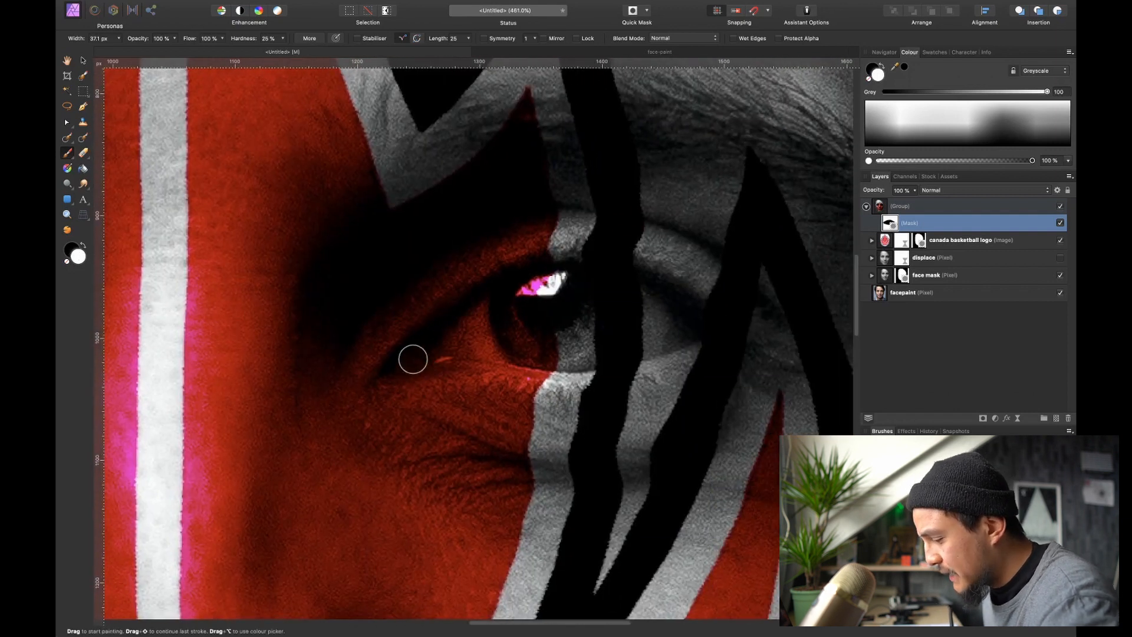
{"action": "key", "text": "x"}
{"action": "mouse_move", "coordinate": [380, 385]}
{"action": "left_mouse_down"}
{"action": "mouse_move", "coordinate": [493, 298]}
{"action": "mouse_move", "coordinate": [561, 278]}
{"action": "left_mouse_up"}
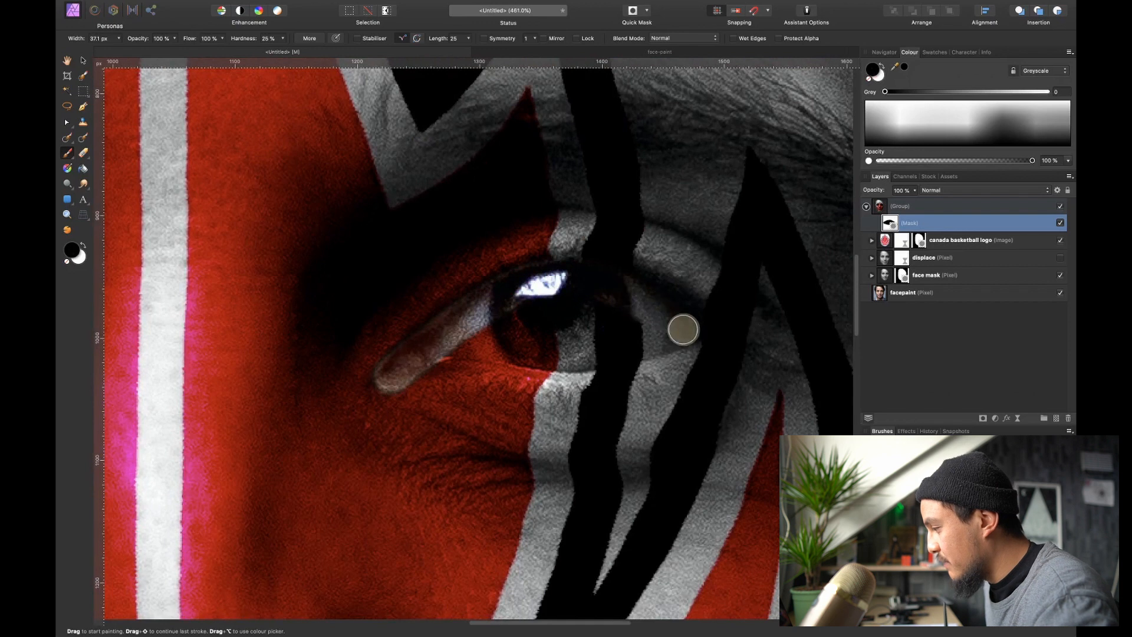
{"action": "mouse_move", "coordinate": [669, 339]}
{"action": "left_mouse_down"}
{"action": "mouse_move", "coordinate": [570, 357]}
{"action": "mouse_move", "coordinate": [525, 352]}
{"action": "left_mouse_up"}
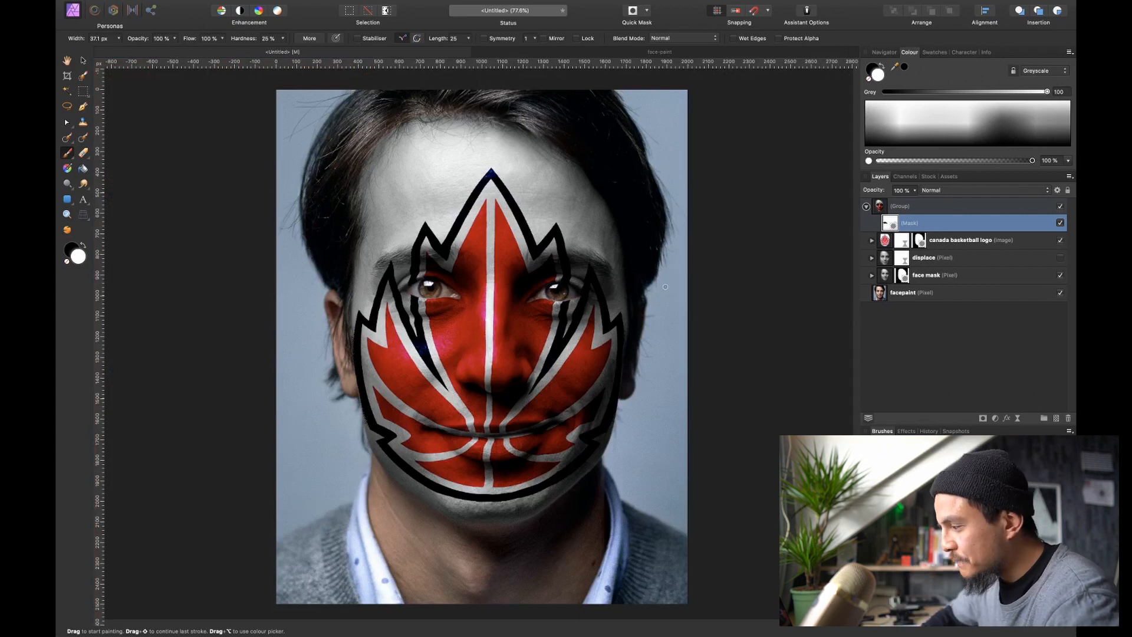
- Examine the uncovered eyes and the paint over the nose and cheeks, up close and with the whole portrait in view
{"action": "scroll", "coordinate": [472, 303], "scroll_direction": "up", "scroll_amount": 5}
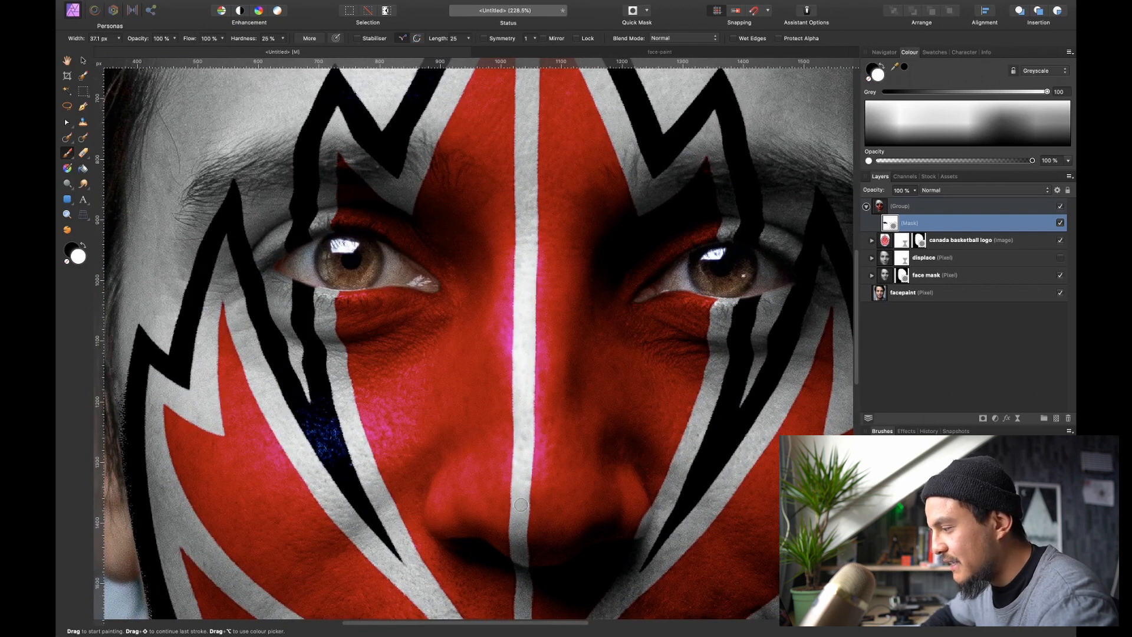
{"action": "scroll", "coordinate": [495, 325], "scroll_direction": "down", "scroll_amount": 3}
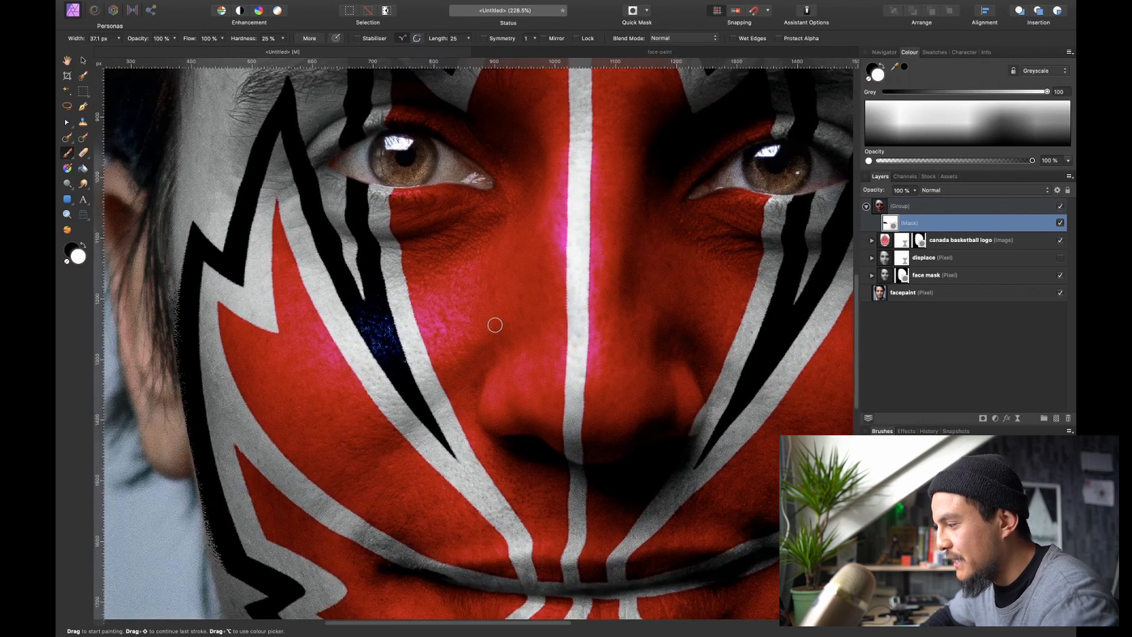
{"action": "scroll", "coordinate": [494, 325], "scroll_direction": "up", "scroll_amount": 8}
{"action": "scroll", "coordinate": [495, 325], "scroll_direction": "down", "scroll_amount": 6}
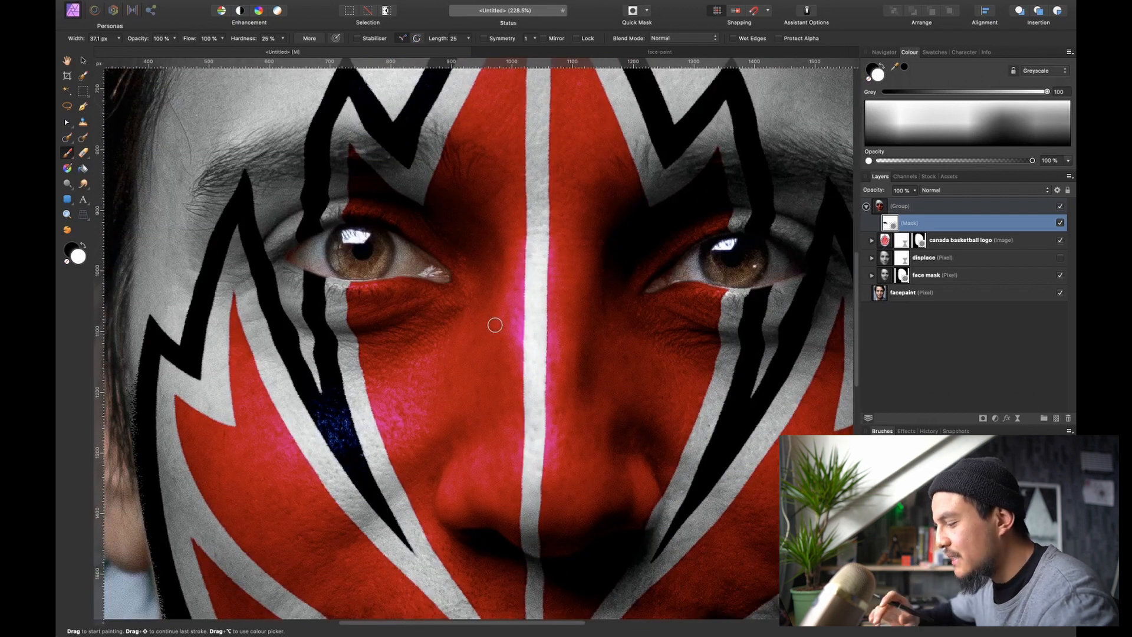
{"action": "key", "text": "super+0"}
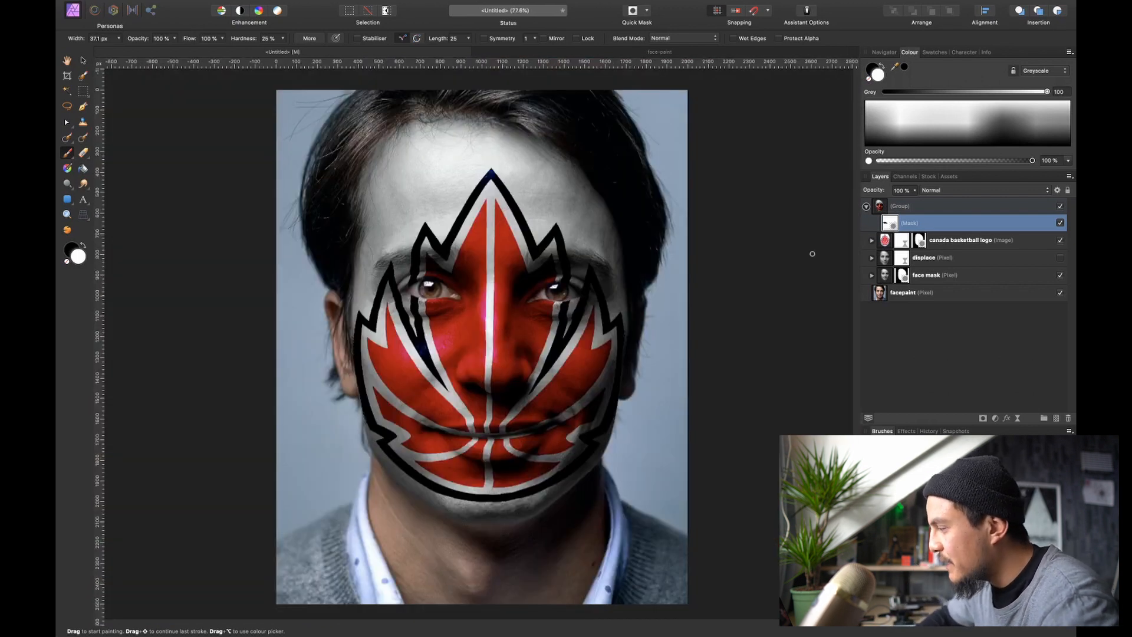
- In the group's blend options, lower both end nodes of the Underlying Composition Ranges curve to 0 % output
{"action": "left_click", "coordinate": [950, 241]}
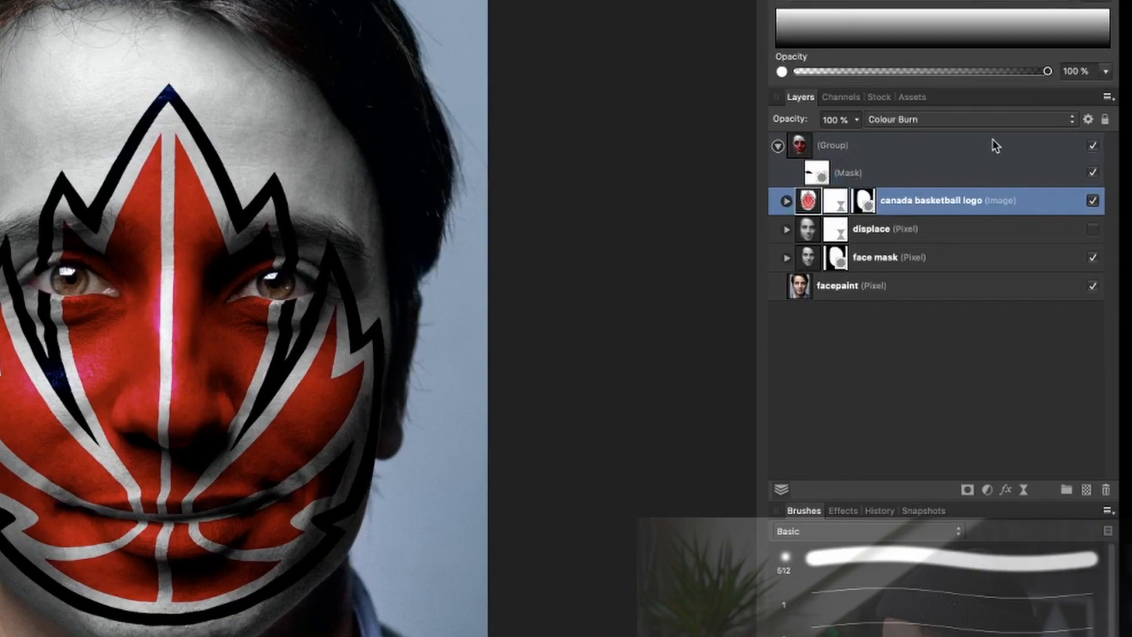
{"action": "left_click", "coordinate": [891, 212]}
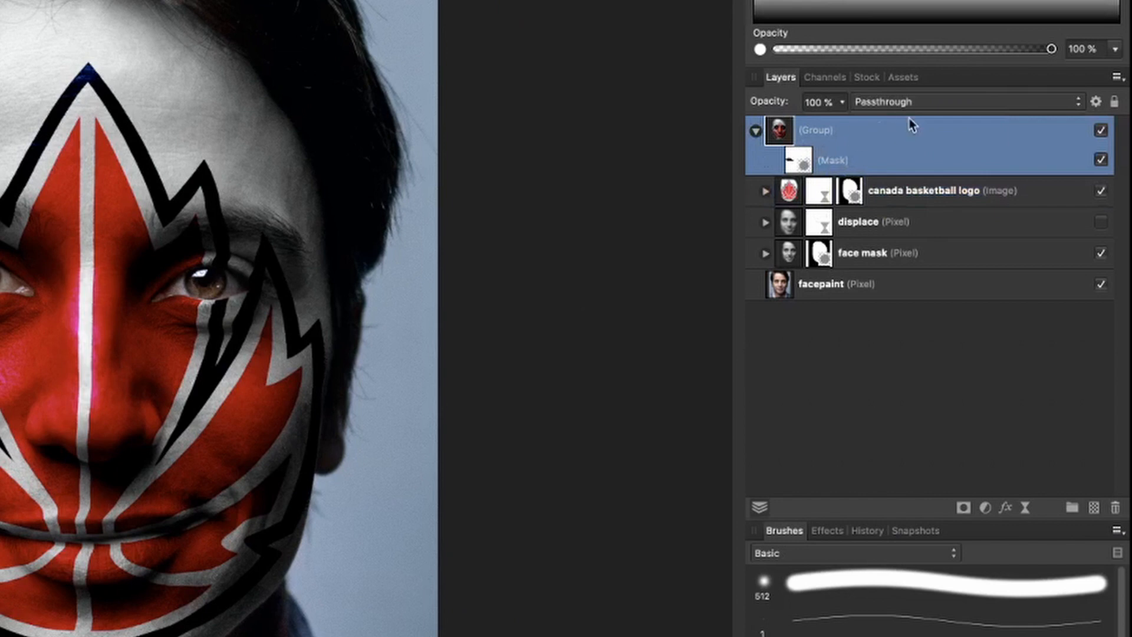
{"action": "left_click", "coordinate": [1094, 100]}
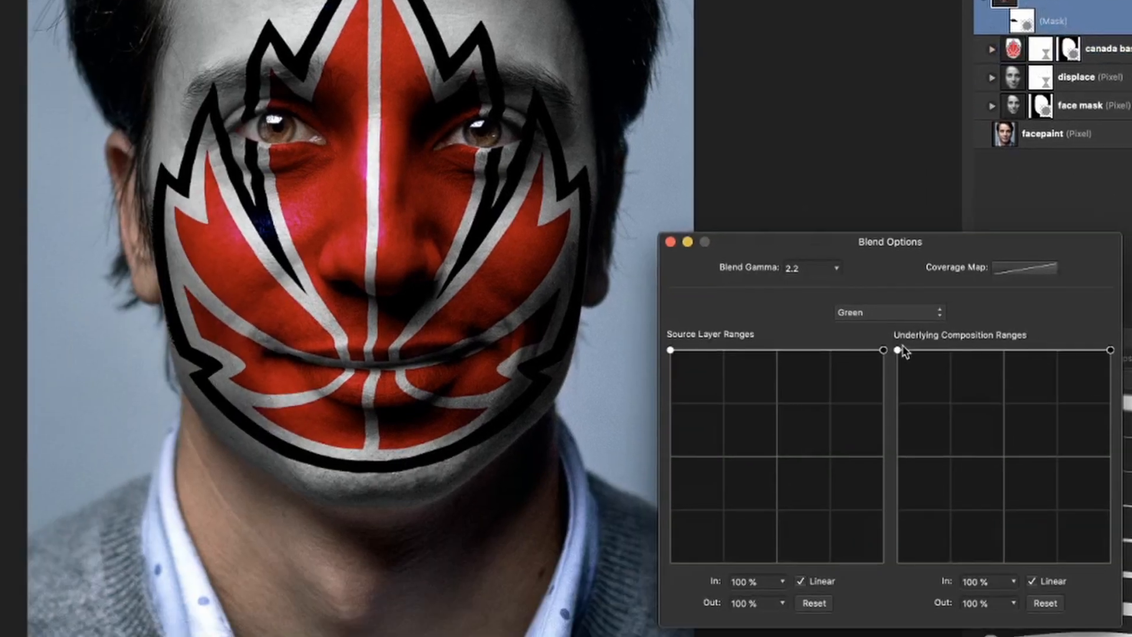
{"action": "mouse_move", "coordinate": [897, 351]}
{"action": "left_mouse_down"}
{"action": "mouse_move", "coordinate": [873, 518]}
{"action": "mouse_move", "coordinate": [897, 562]}
{"action": "left_mouse_up"}
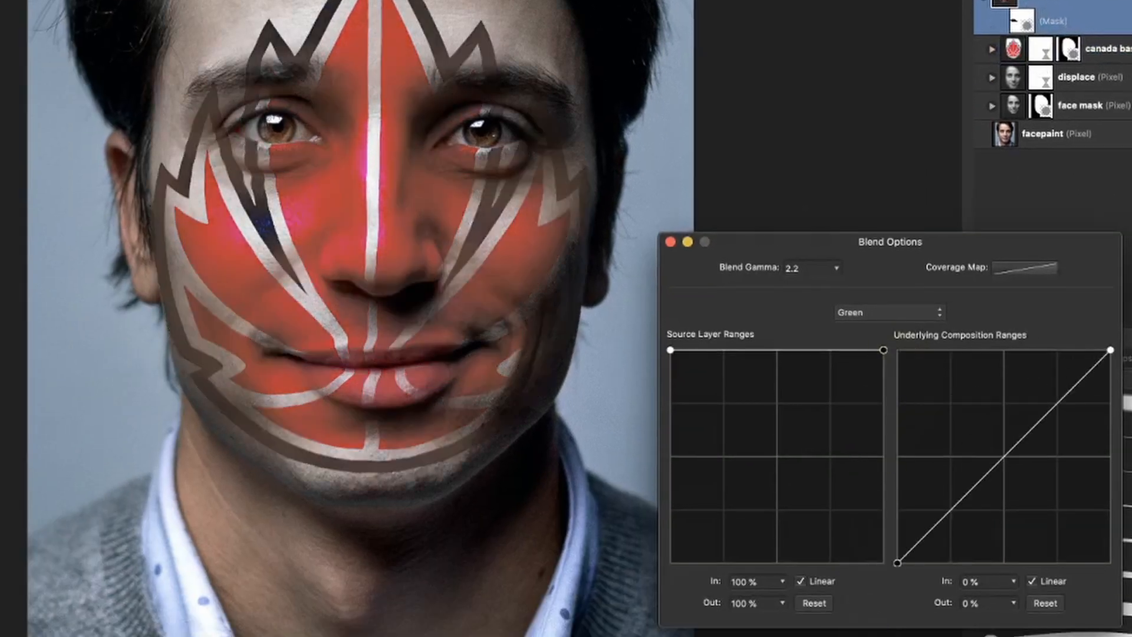
{"action": "left_click_drag", "start_coordinate": [1109, 351], "coordinate": [1111, 562]}
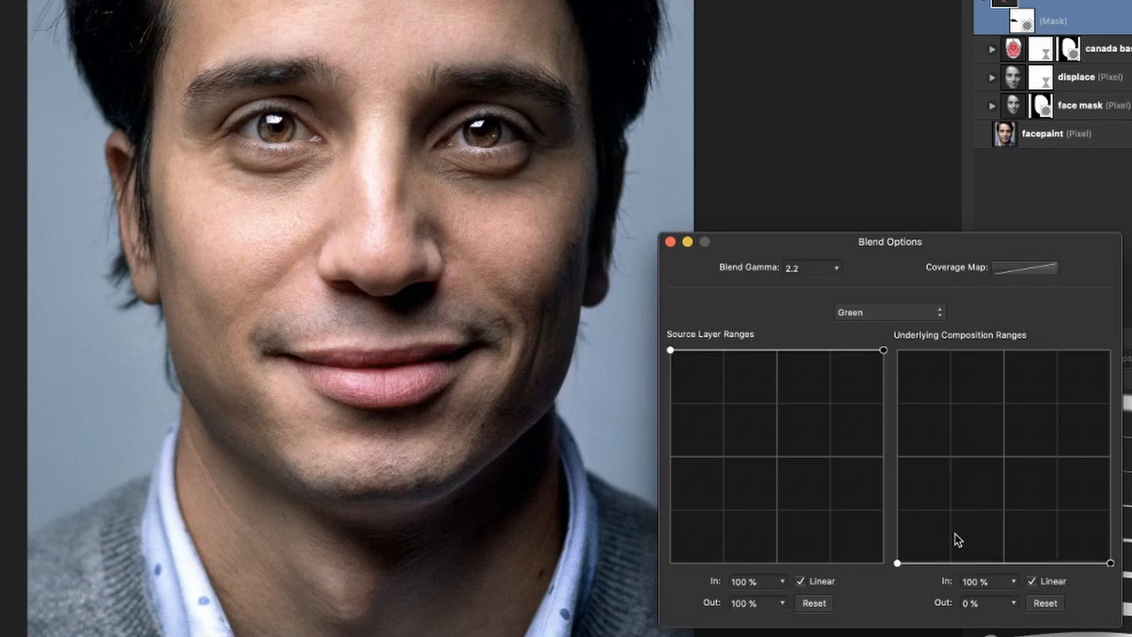
- Add two nodes to the Underlying Composition Ranges curve at 22 % and 45 % input, both raised to 100 % output
{"action": "left_click", "coordinate": [930, 563]}
{"action": "mouse_move", "coordinate": [936, 508]}
{"action": "left_mouse_down"}
{"action": "mouse_move", "coordinate": [906, 281]}
{"action": "mouse_move", "coordinate": [947, 273]}
{"action": "left_mouse_up"}
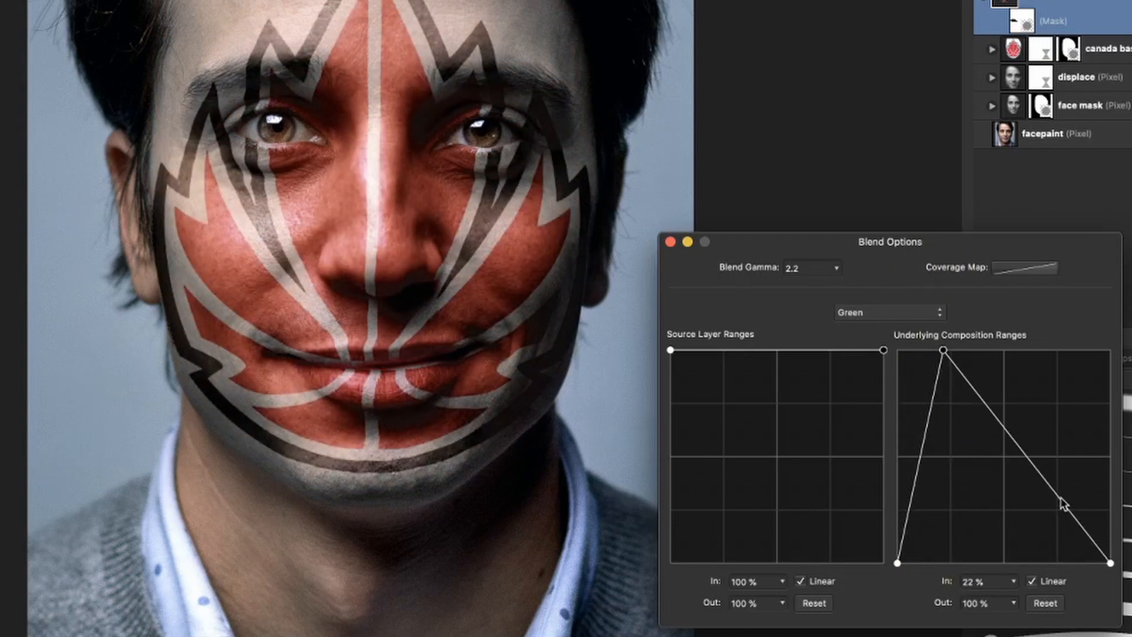
{"action": "left_click", "coordinate": [1061, 501]}
{"action": "mouse_move", "coordinate": [1061, 501]}
{"action": "left_mouse_down"}
{"action": "mouse_move", "coordinate": [1060, 265]}
{"action": "mouse_move", "coordinate": [995, 268]}
{"action": "left_mouse_up"}
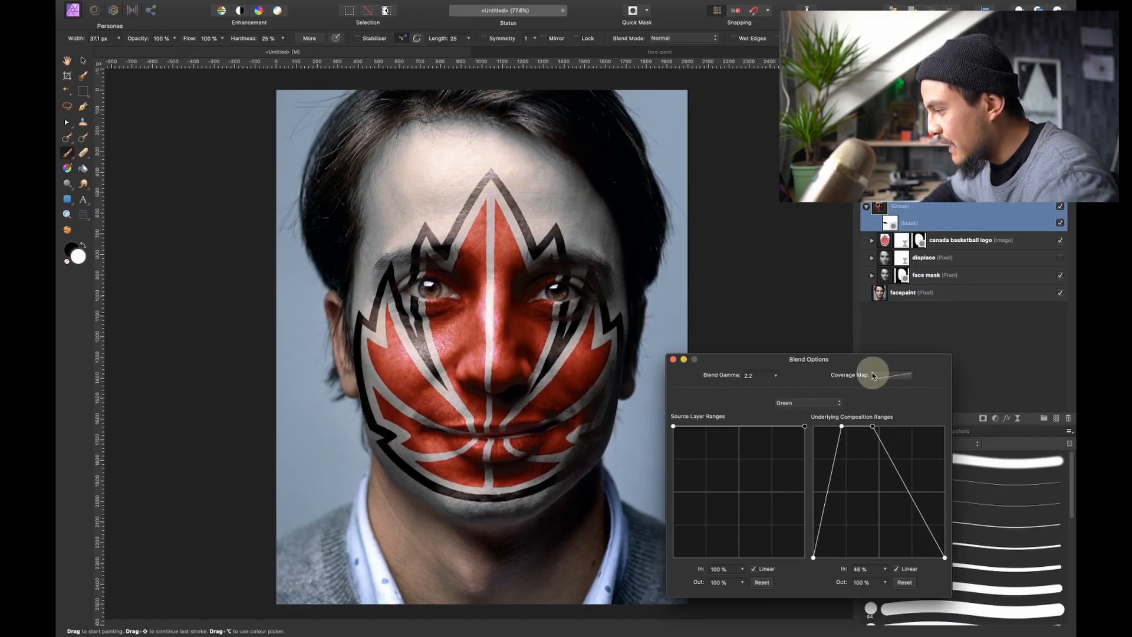
- Move the curve's brighter peak node to 52 % input at 100 % output, and select the highlight end node
{"action": "scroll", "coordinate": [457, 324], "scroll_direction": "up", "scroll_amount": 5}
{"action": "scroll", "coordinate": [456, 324], "scroll_direction": "up", "scroll_amount": 1}
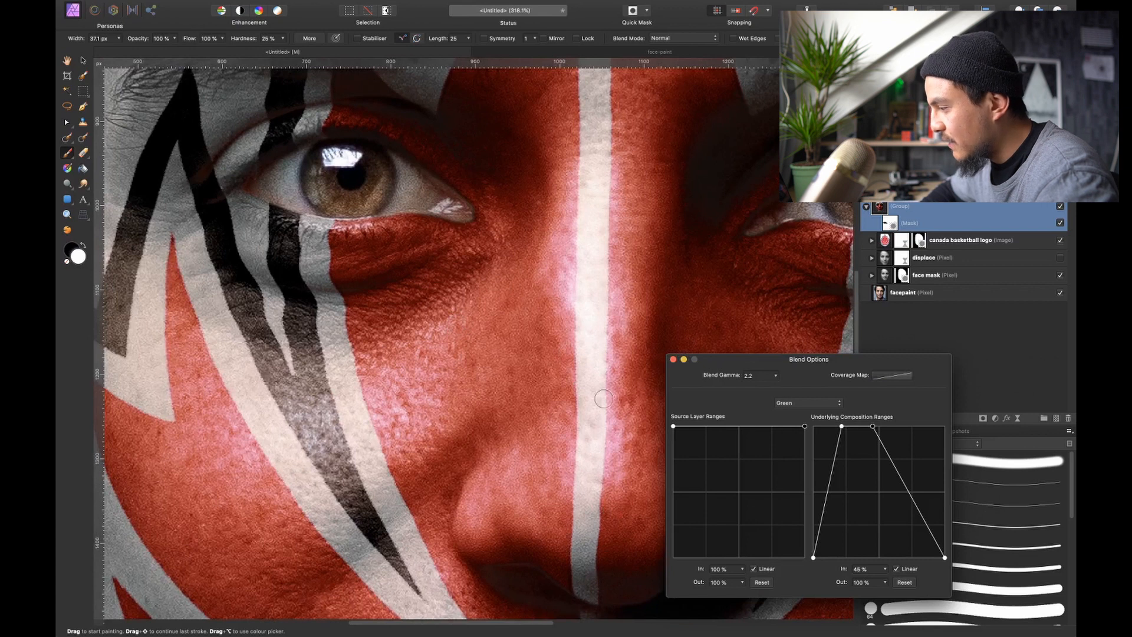
{"action": "mouse_move", "coordinate": [873, 429]}
{"action": "left_mouse_down"}
{"action": "mouse_move", "coordinate": [855, 424]}
{"action": "mouse_move", "coordinate": [883, 423]}
{"action": "left_mouse_up"}
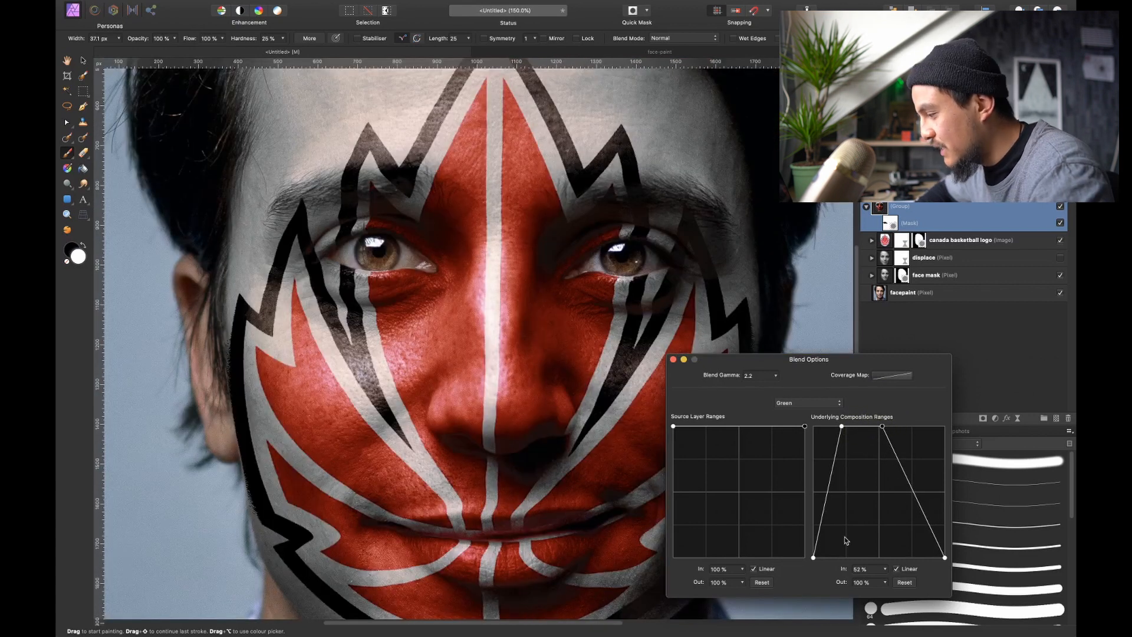
{"action": "left_click", "coordinate": [944, 557]}
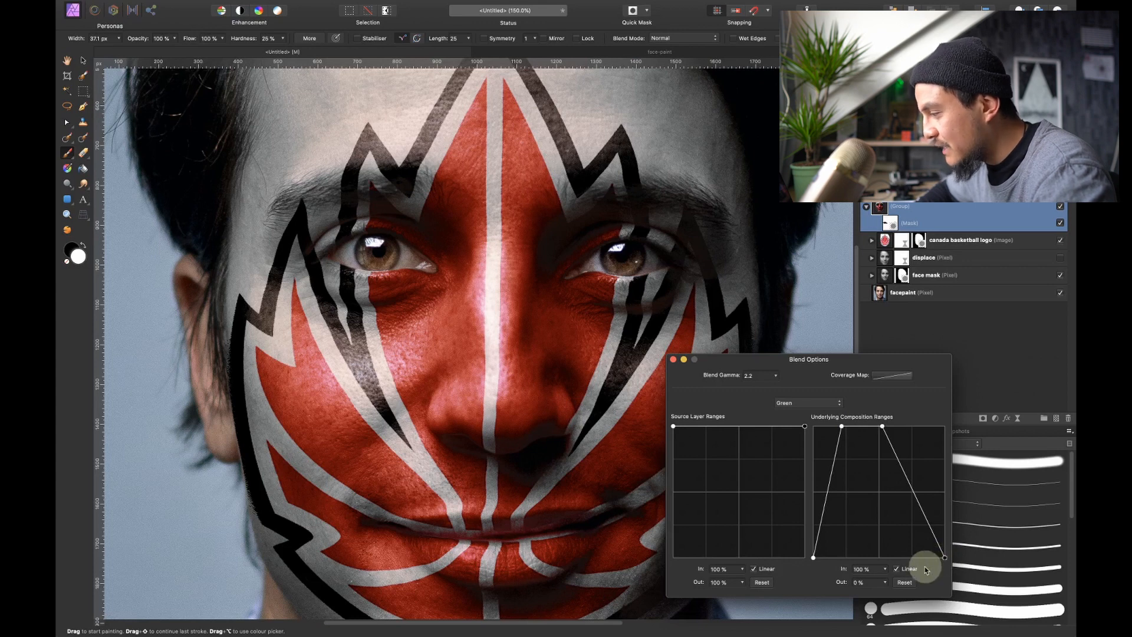